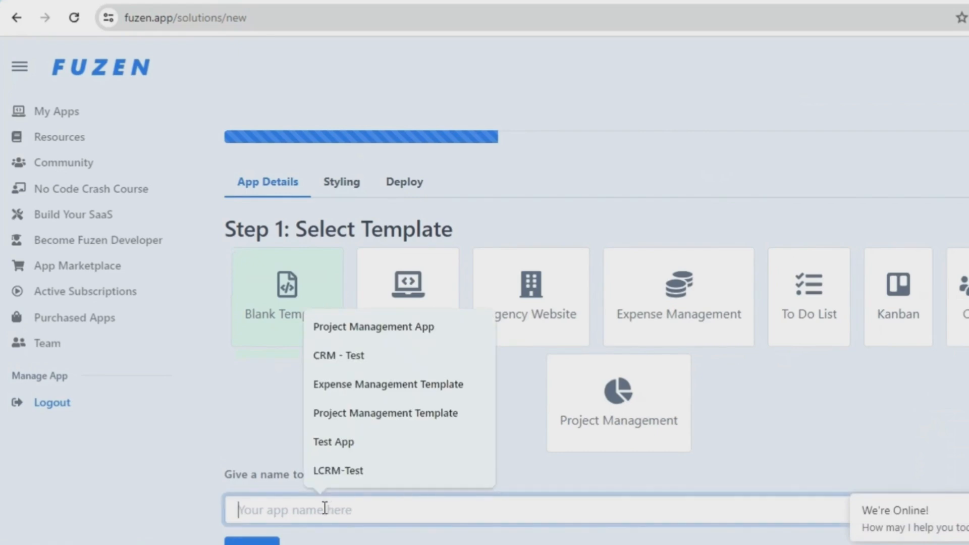
Create a new app named Linkedin CRM from the blank template and deploy it without choosing a custom menu style
scroll(296, 399, down, 1)
scroll(292, 392, down, 1)
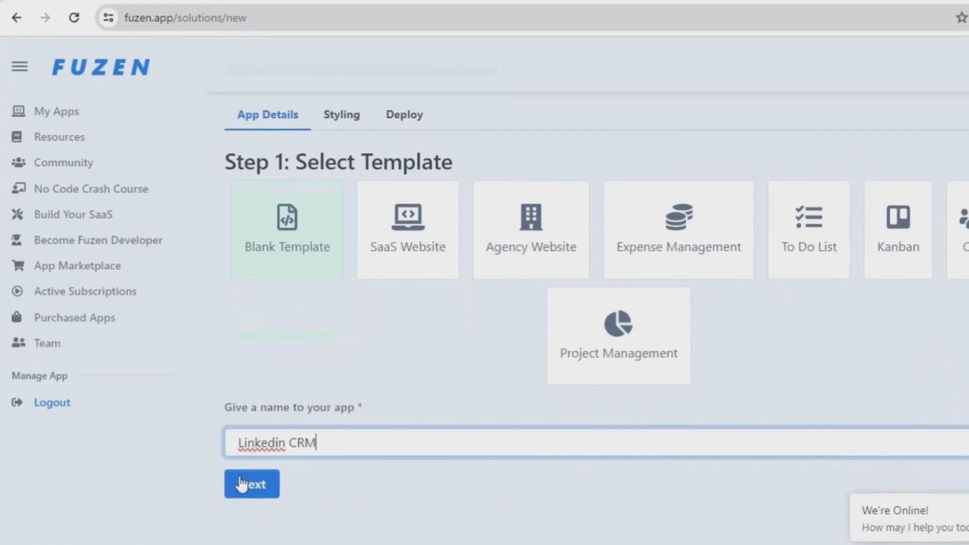
click(244, 487)
click(419, 299)
click(425, 332)
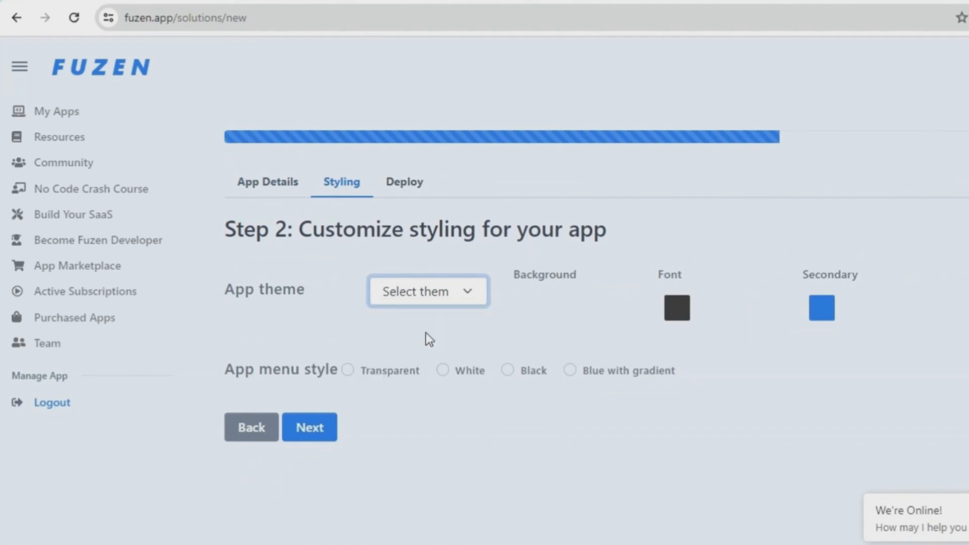
click(311, 430)
click(319, 306)
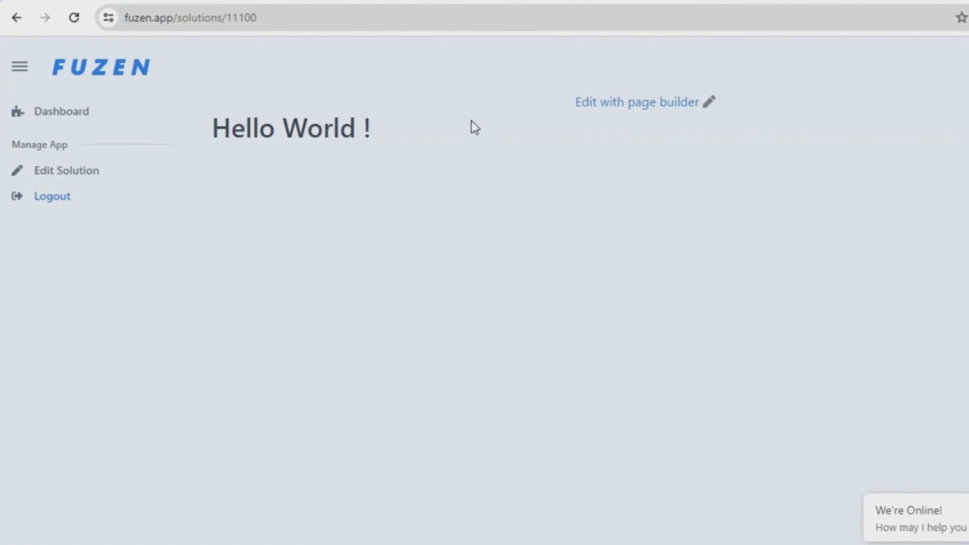
Open the Linkedin CRM solution's database settings and choose to manage its data with Google Sheets
click(80, 176)
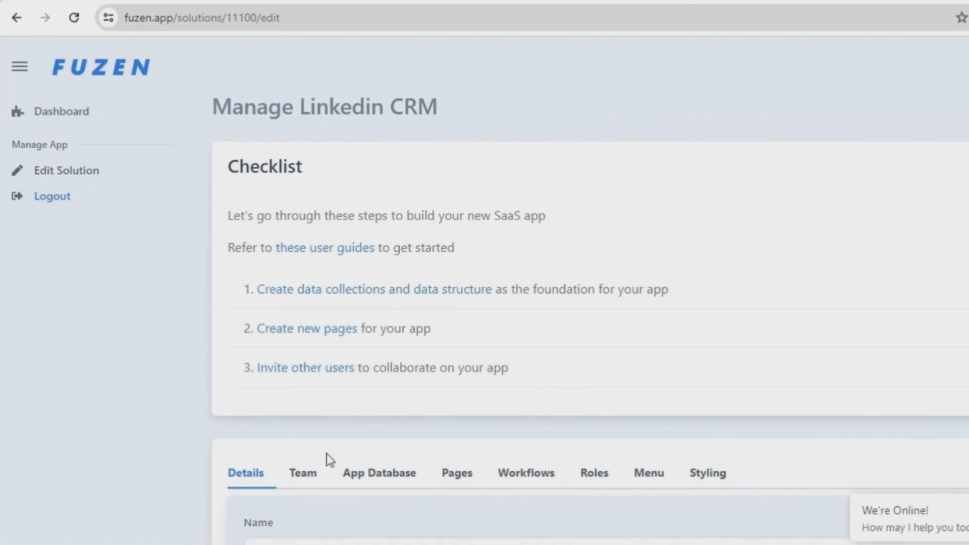
click(363, 487)
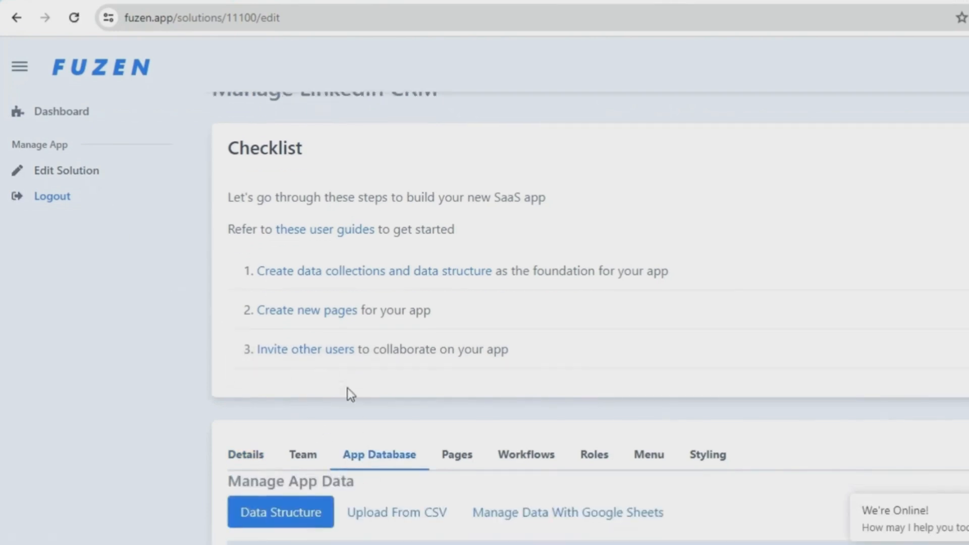
scroll(347, 391, down, 4)
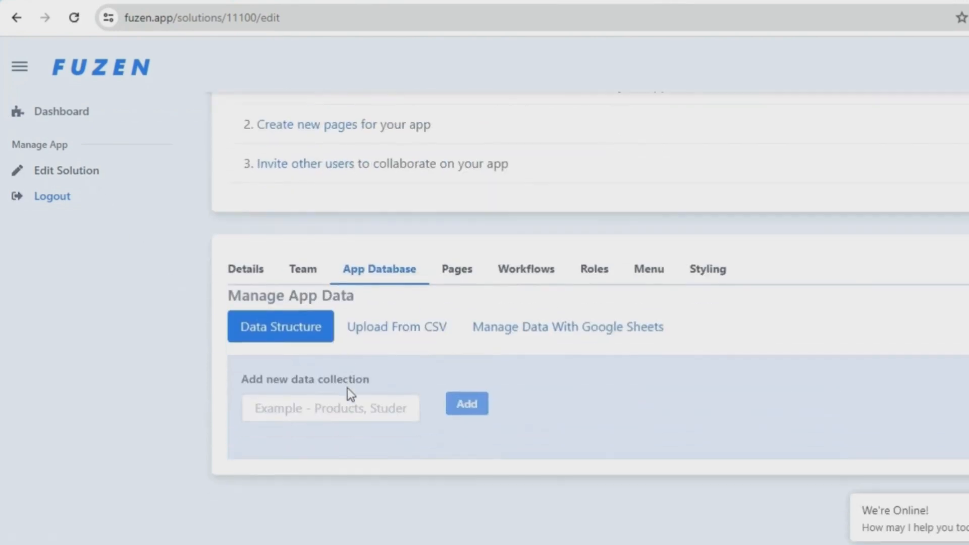
click(511, 331)
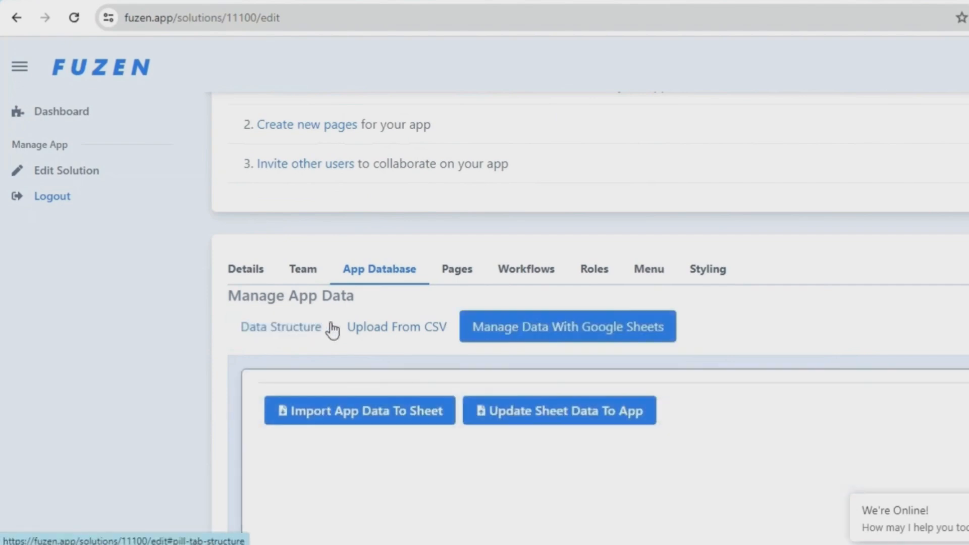
Import the app data to the Google sheet, accept the overwrite, and dismiss the pre-built tables suggestions
scroll(330, 329, down, 3)
click(342, 258)
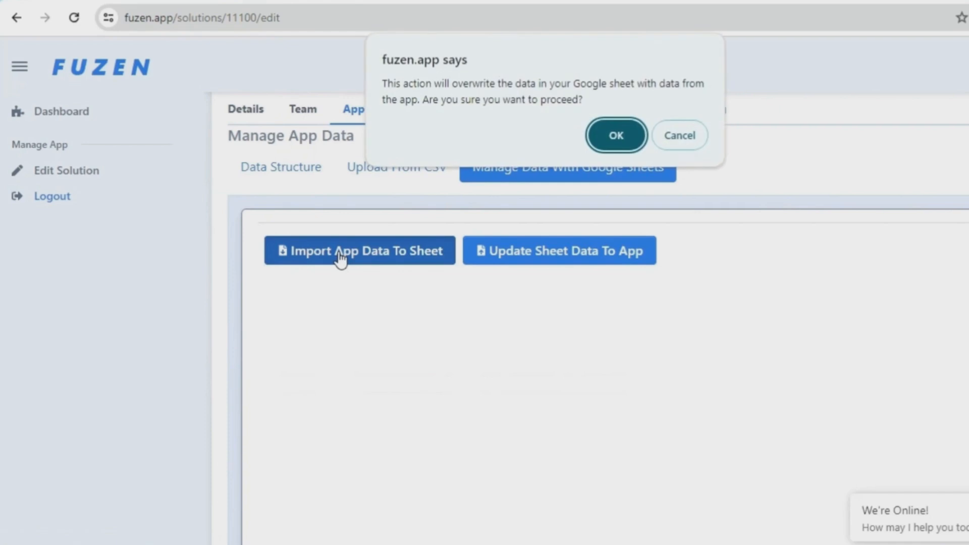
click(612, 130)
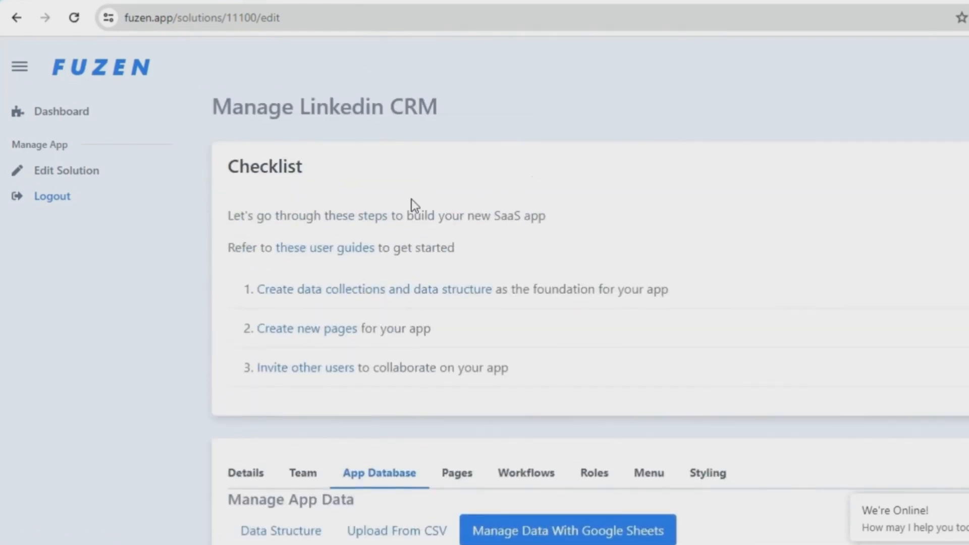
scroll(411, 199, down, 5)
scroll(411, 198, down, 5)
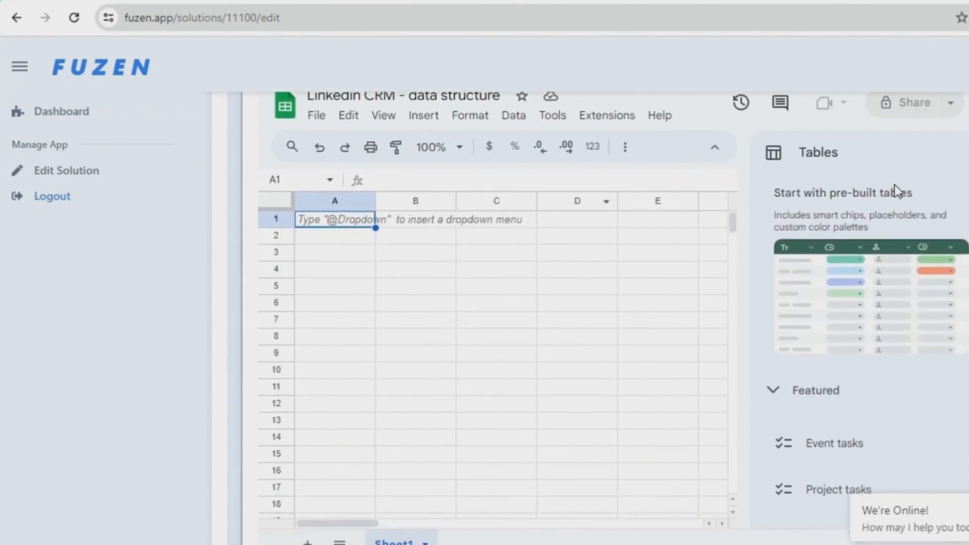
click(968, 152)
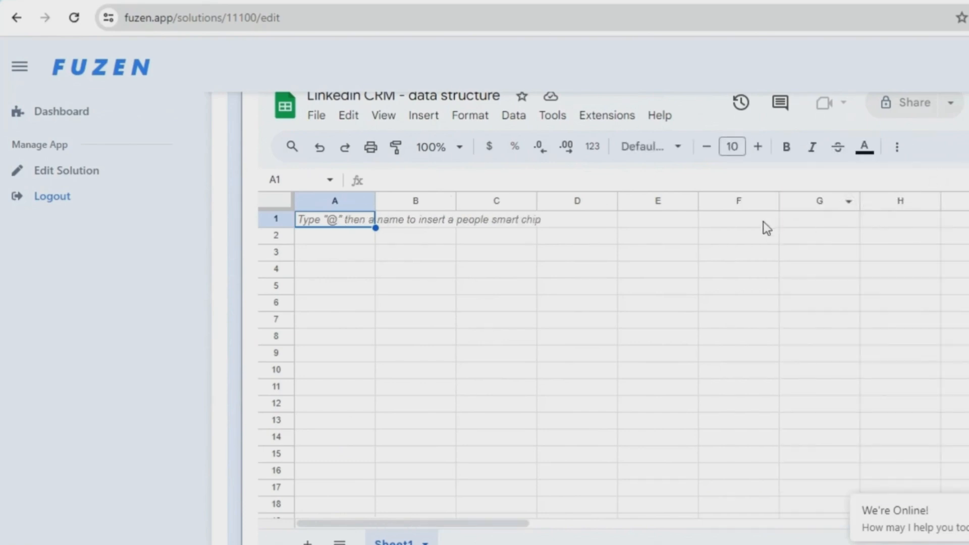
Rename Sheet1 as Leads
scroll(472, 234, down, 3)
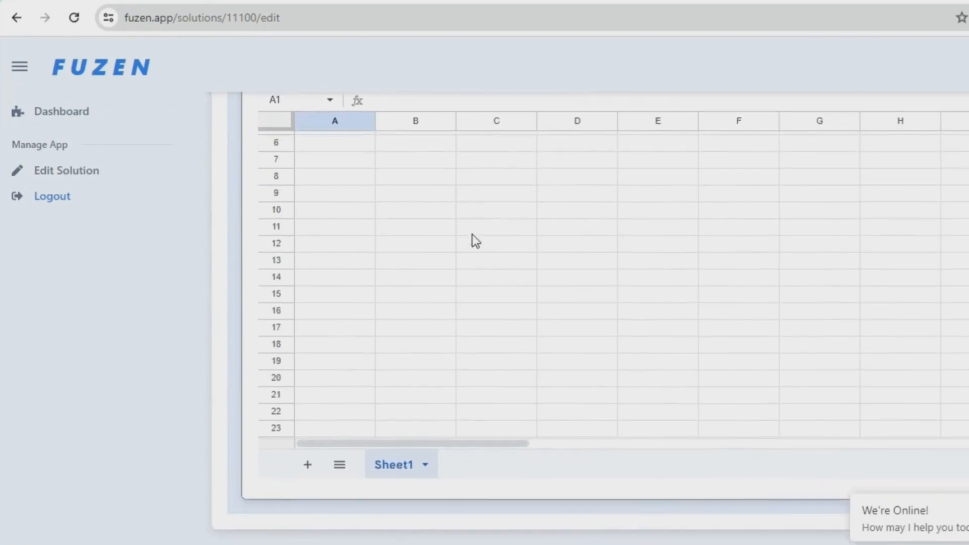
double_click(386, 467)
text(Leads)
key(Return)
Enter the Leads column headers Name, Email, Phone, Company Name and Industry in cells A1 to E1
scroll(363, 303, up, 2)
text(Name)
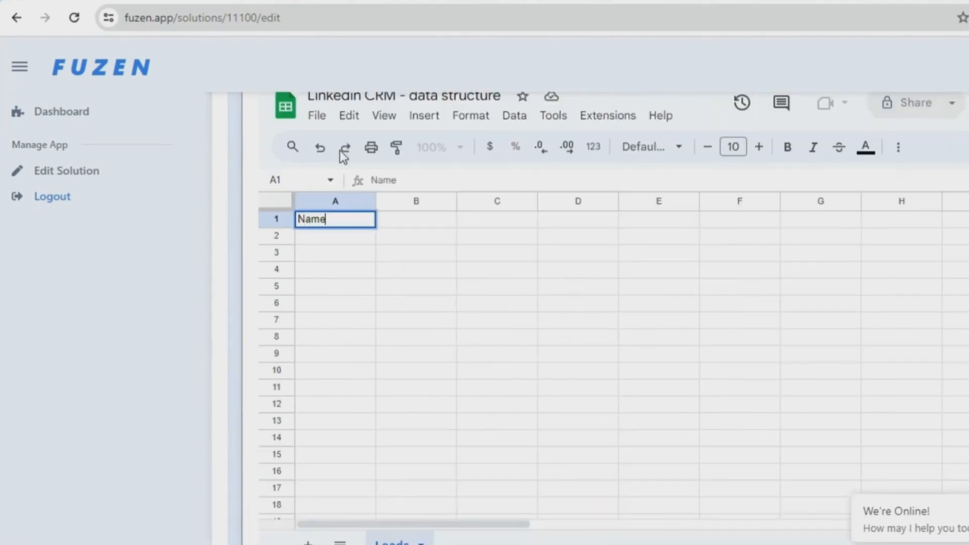
key(Tab)
text(Email)
key(Tab)
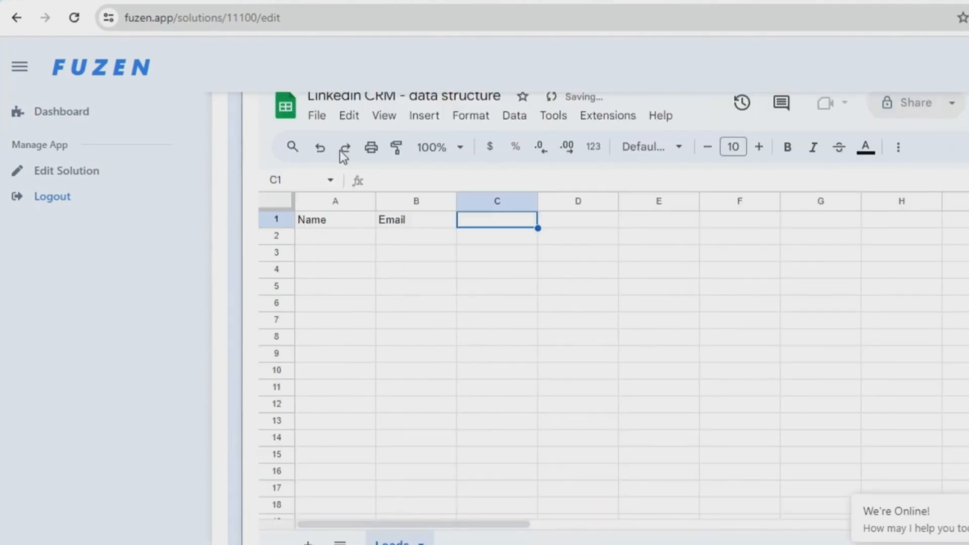
text(Phone)
key(Tab)
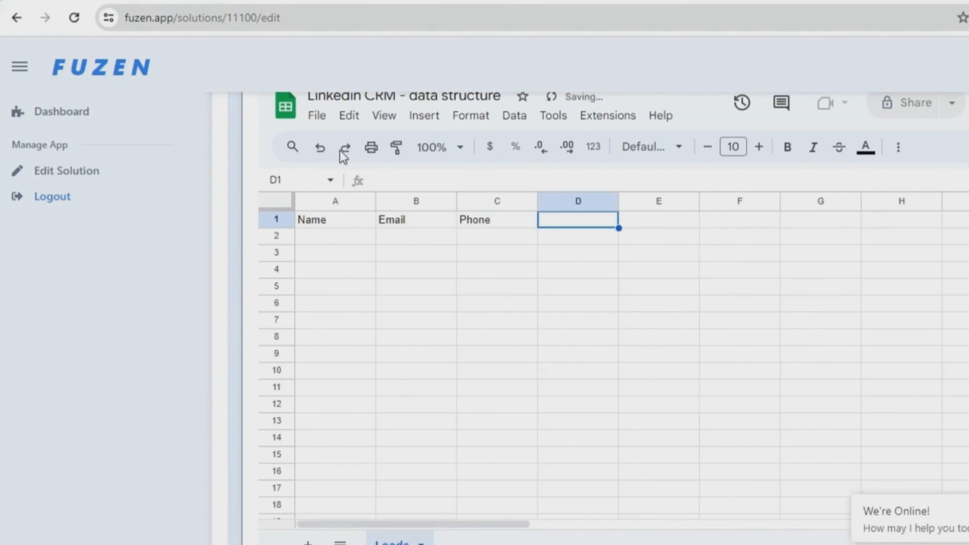
text(Company Name)
key(Tab)
text(Industry)
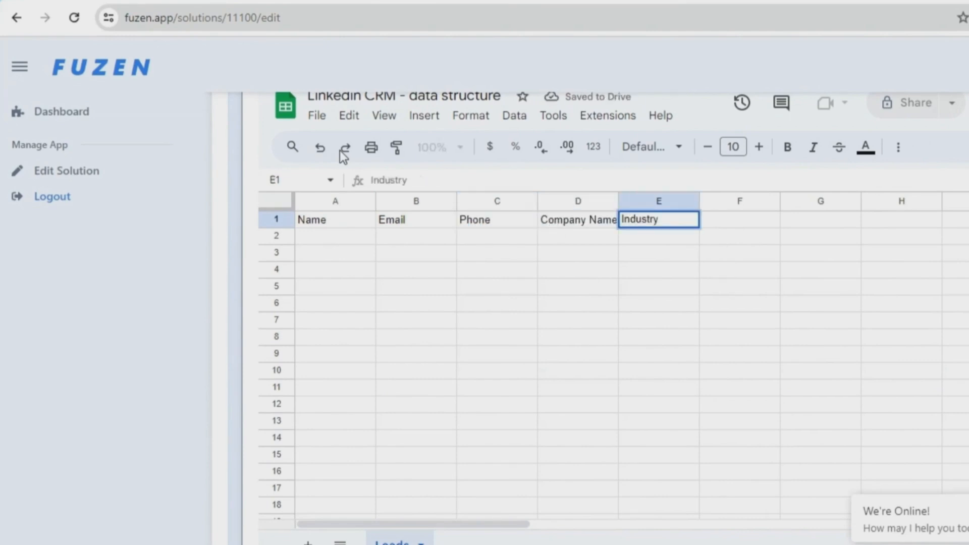
Add the Leads headers LinkedIn Bio, Status, Owner, Remarks, Next Action and Next Action Date in cells F1 to K1
key(Tab)
text(LinkedIn Bio)
key(Tab)
text(Status)
key(Tab)
text(Owner)
key(Tab)
text(Remarks)
key(Tab)
text(Next Action)
key(Tab)
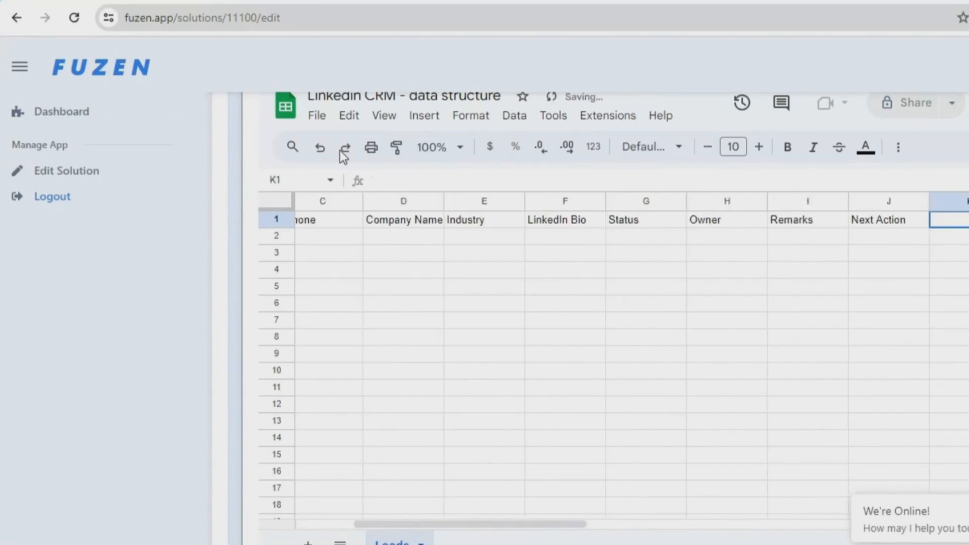
text(Next Action Date)
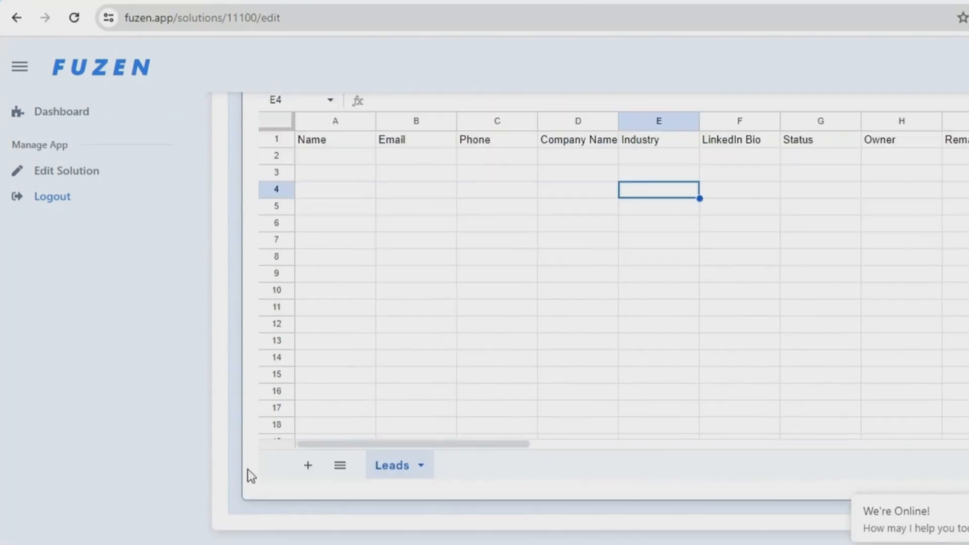
Add a second sheet and name it Message Sequence
click(307, 469)
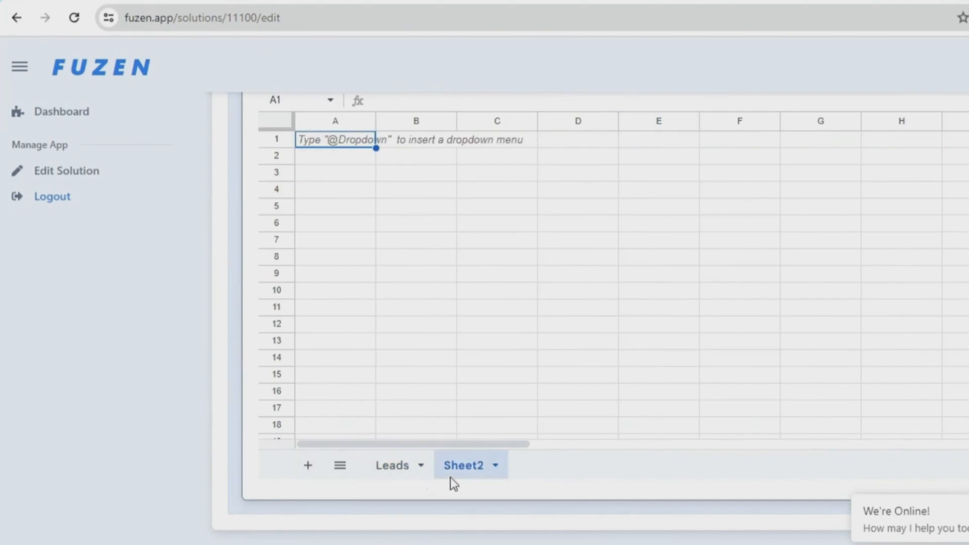
double_click(469, 467)
text(Message Sequence)
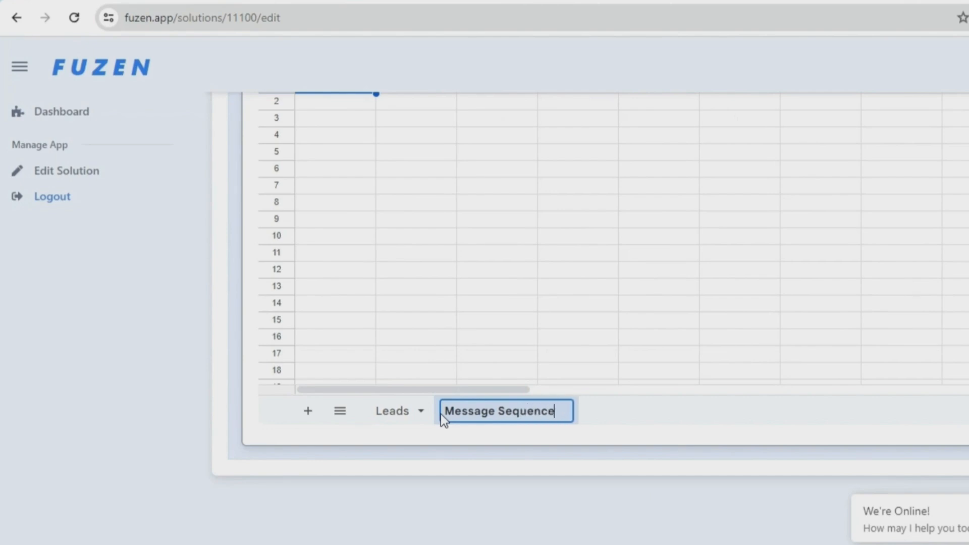
click(407, 334)
Enter the column headers Title and Description in cells A1 and B1 of the Message Sequence sheet
scroll(328, 318, up, 4)
click(330, 302)
text(Ti)
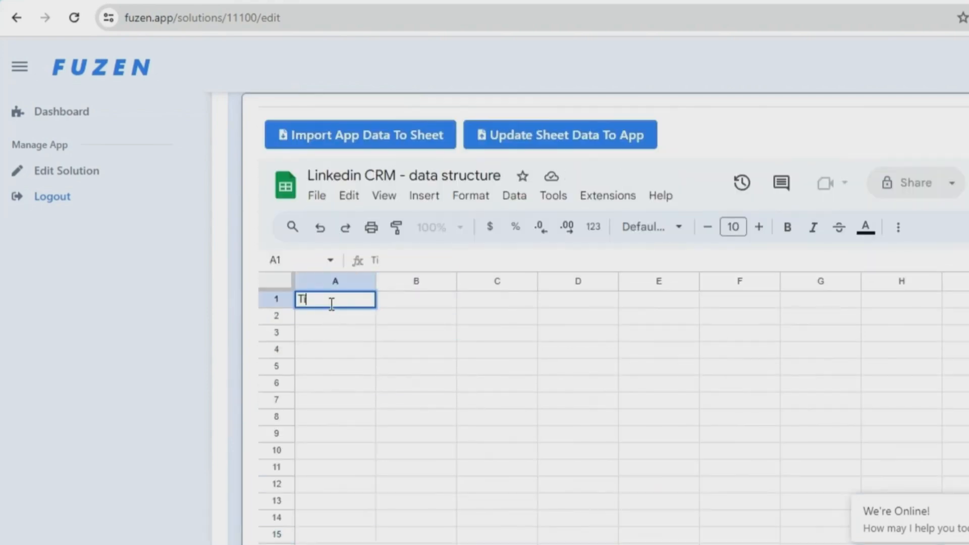
text(tle)
key(Tab)
text(Description)
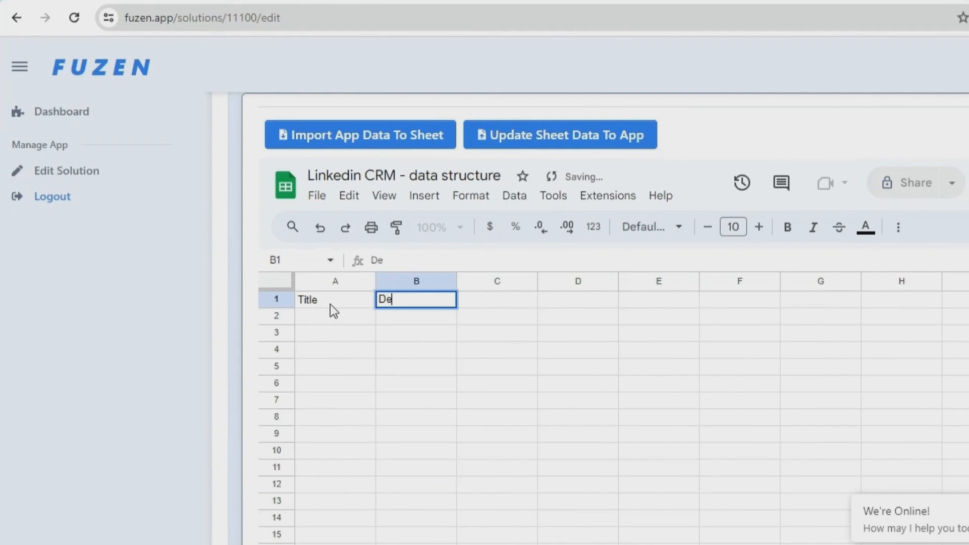
Add a third sheet and name it Message Template
scroll(221, 337, down, 2)
scroll(222, 337, down, 2)
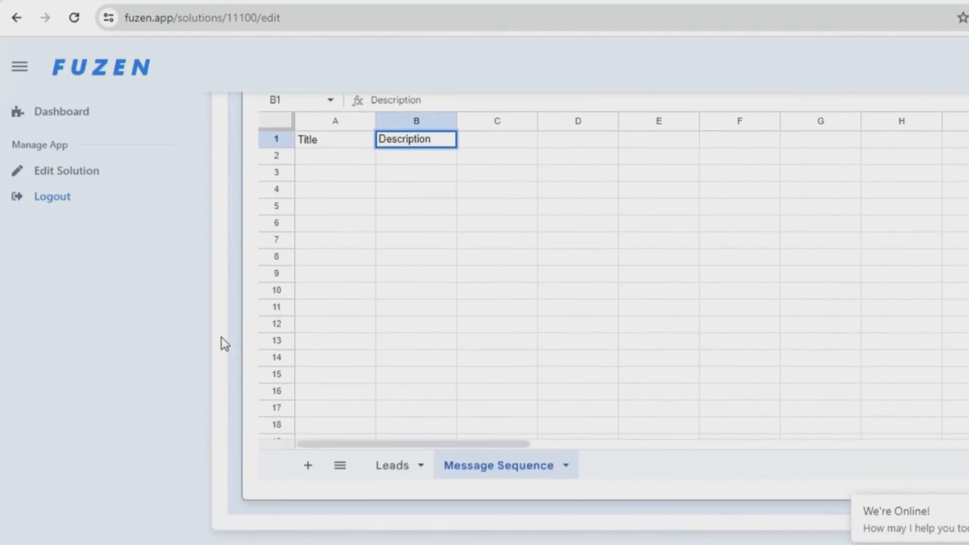
scroll(222, 338, down, 1)
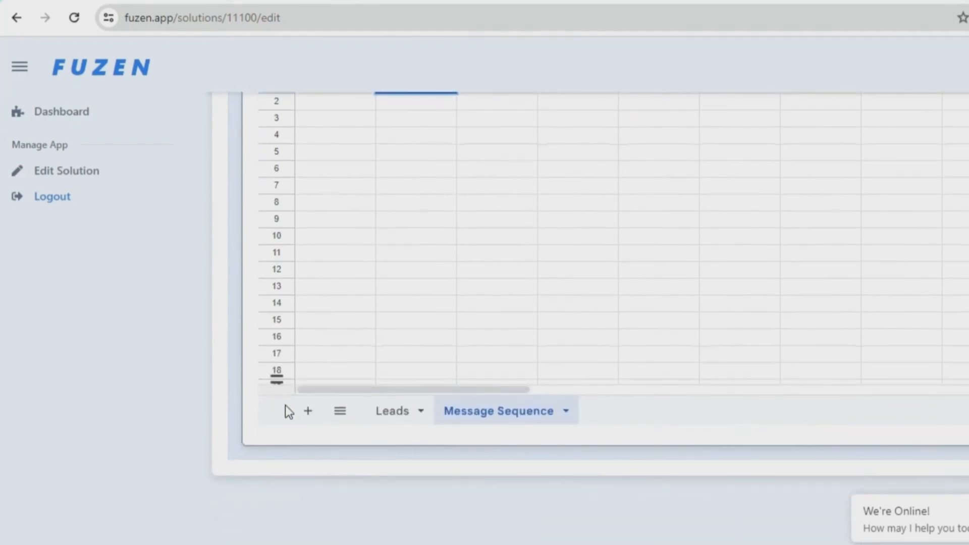
click(308, 411)
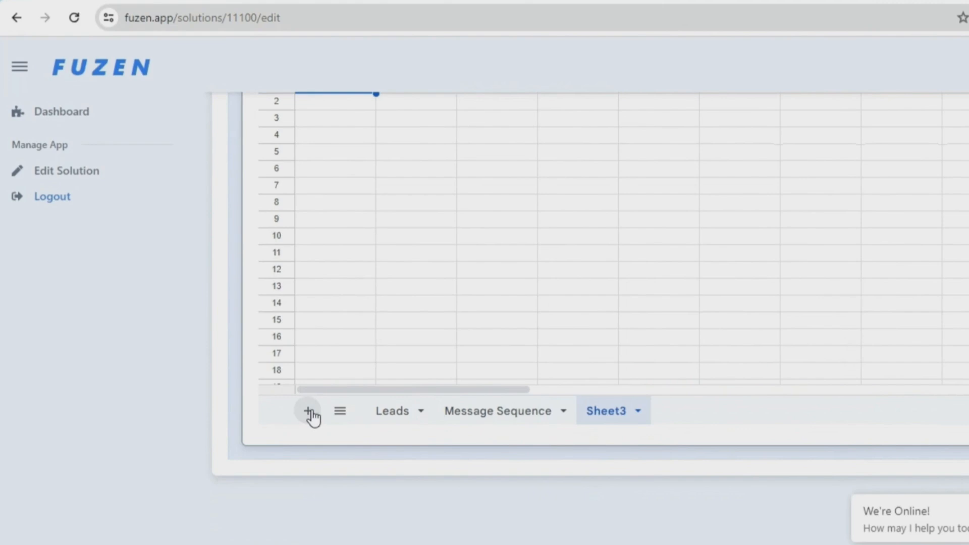
double_click(604, 413)
text(Message Template)
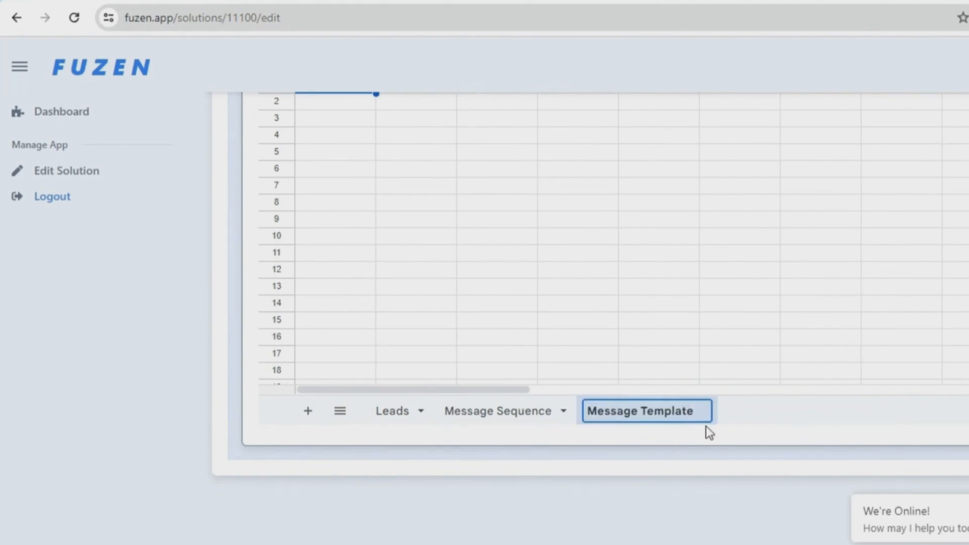
Enter the Message Template headers Message Text, Serial Number, Delay and Sequence Id in cells A1 to D1
scroll(312, 304, up, 4)
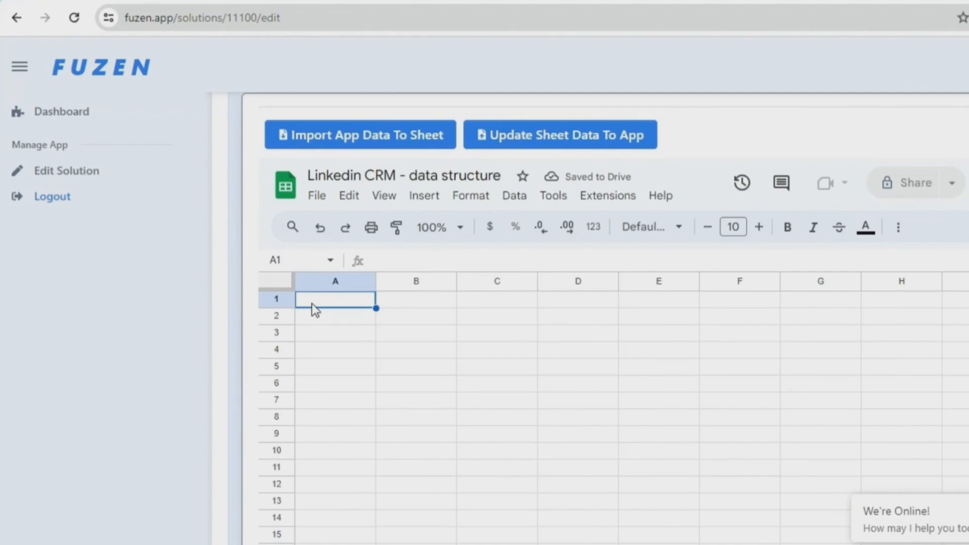
text(Message Text)
key(Tab)
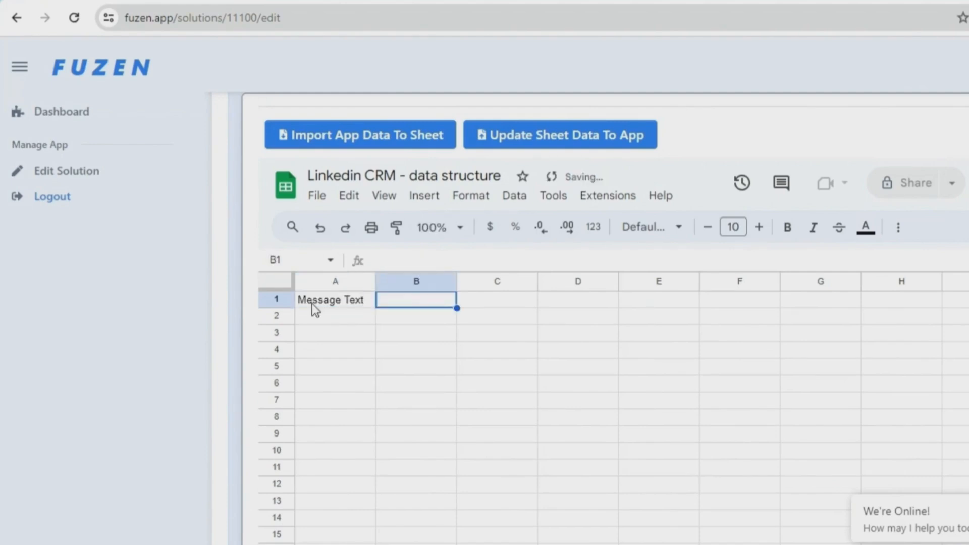
text(Serial Number)
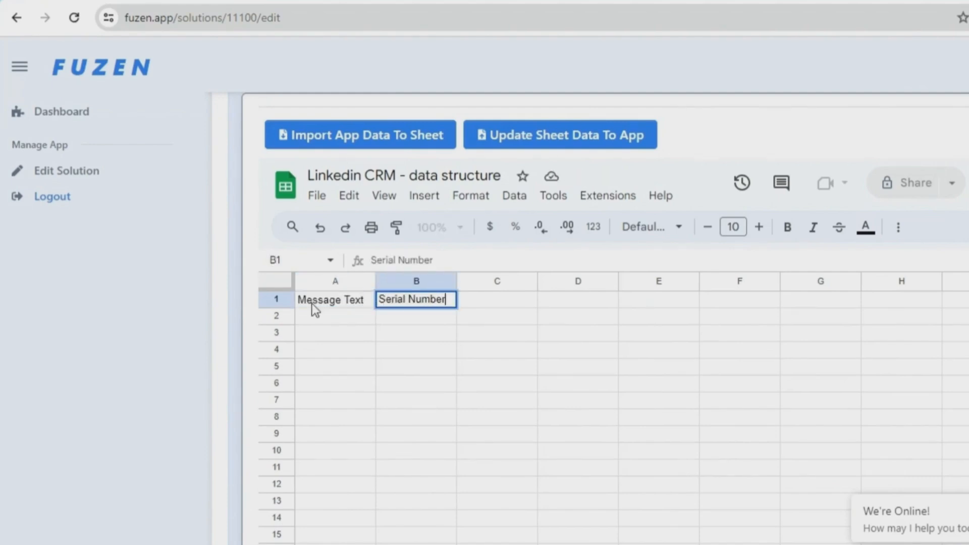
key(Tab)
text(Delay)
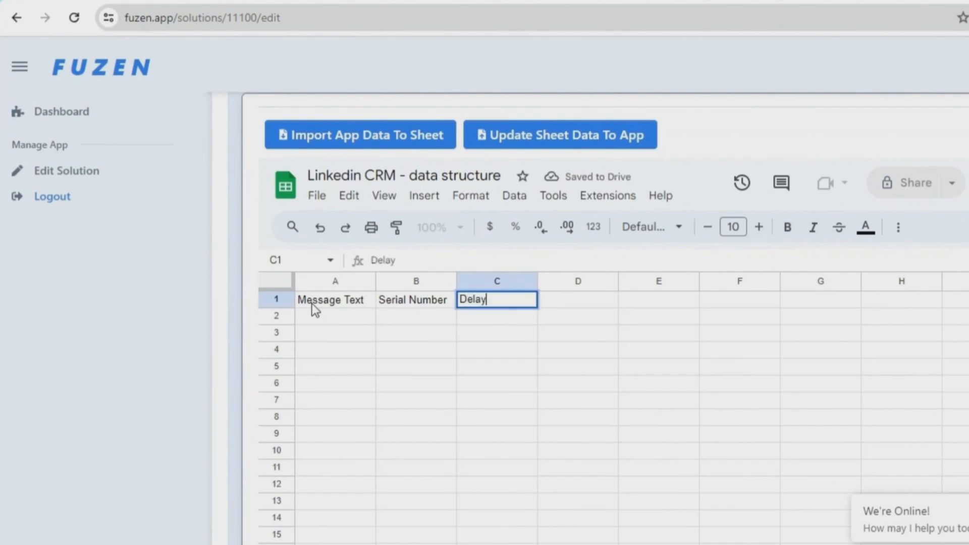
key(Tab)
text(Sequence Id)
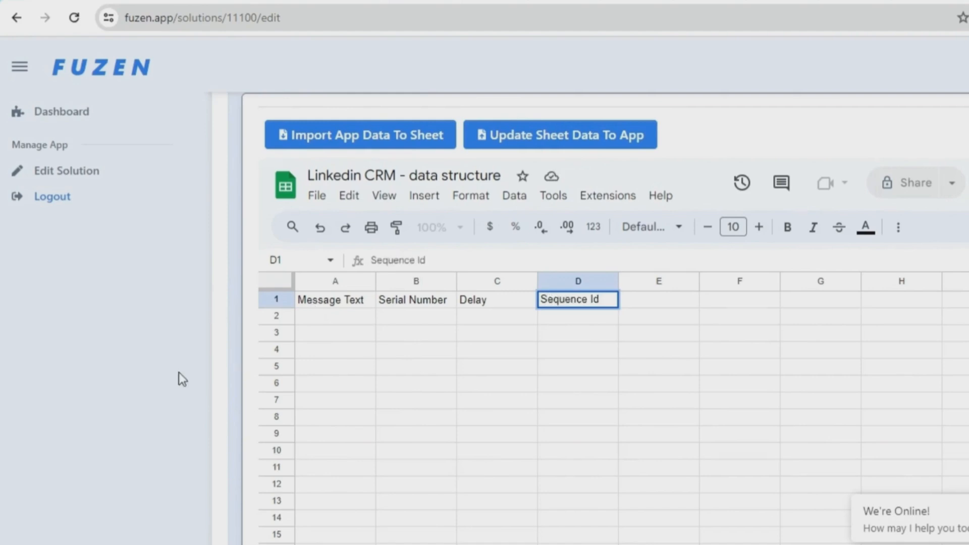
Check the Message Template headers and return to the Leads sheet to review its columns
scroll(179, 371, down, 2)
scroll(179, 372, down, 2)
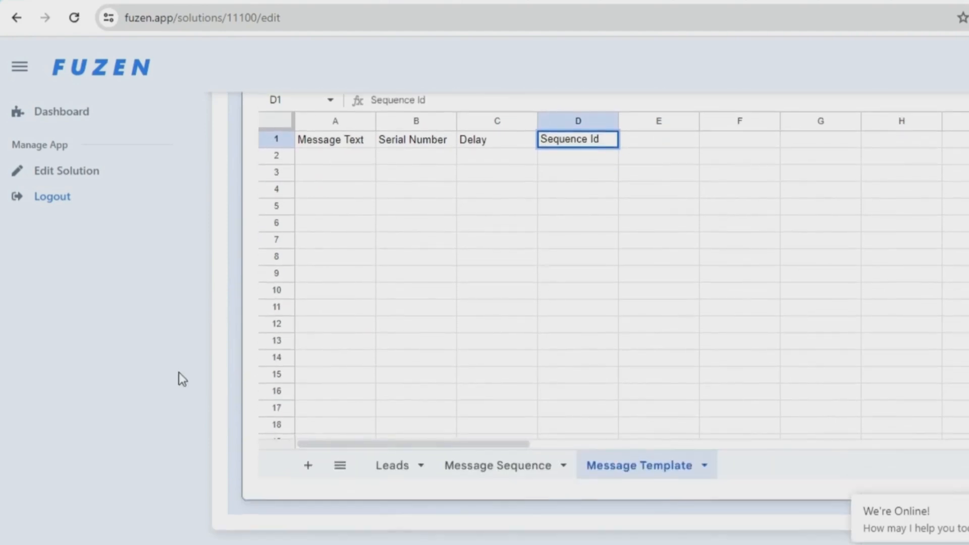
scroll(178, 373, up, 2)
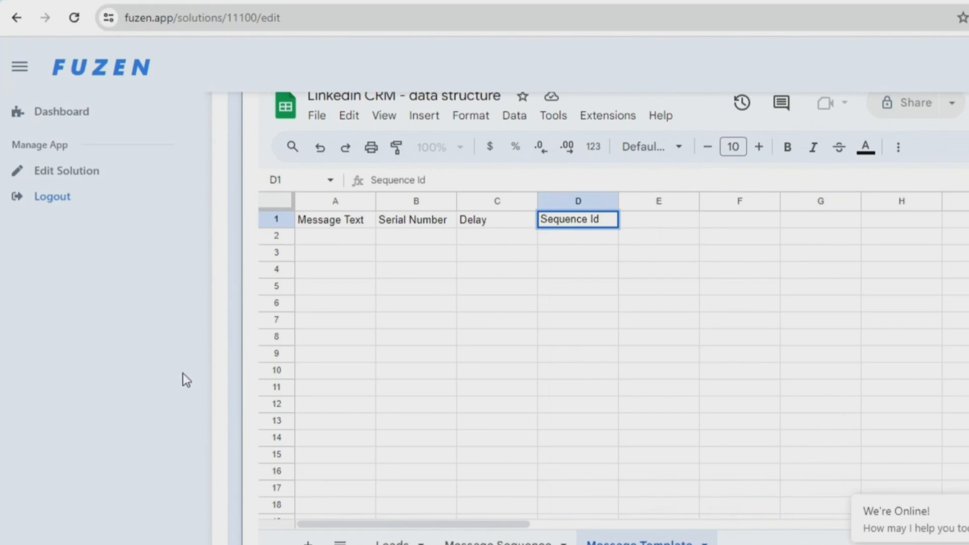
click(392, 540)
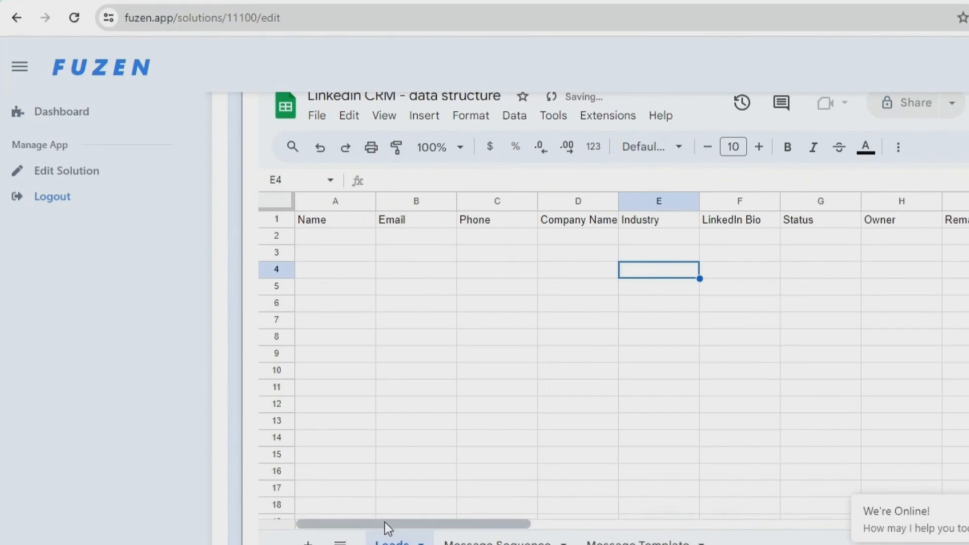
scroll(129, 402, down, 2)
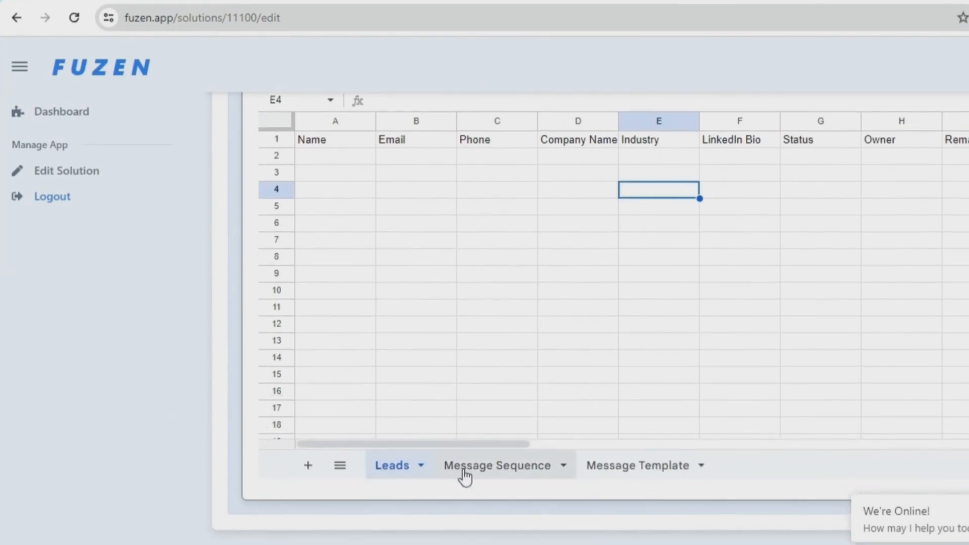
Review the column headers of the Message Sequence and Message Template sheets
click(461, 476)
click(632, 477)
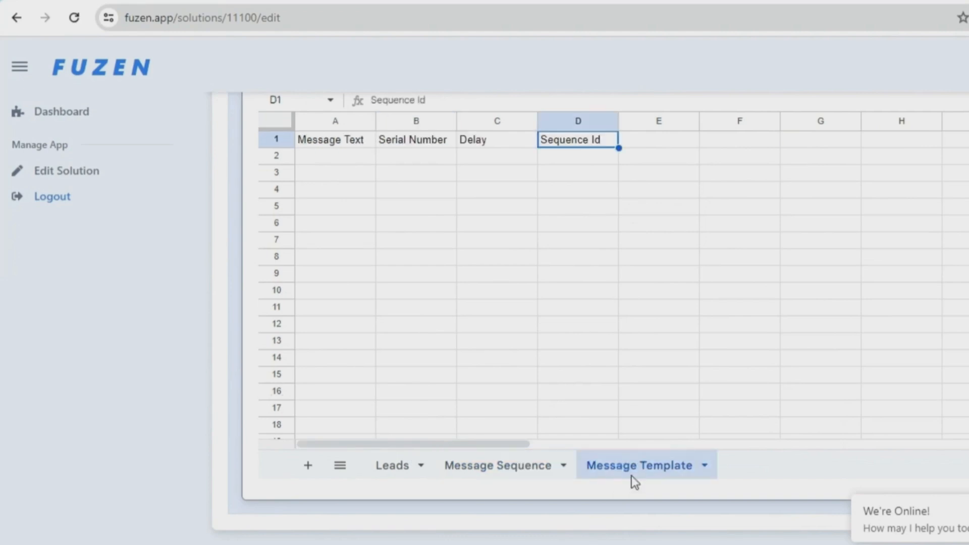
Add a new app page named Lead Details with its display in the menu set to No
scroll(206, 457, up, 5)
scroll(206, 457, up, 3)
click(469, 242)
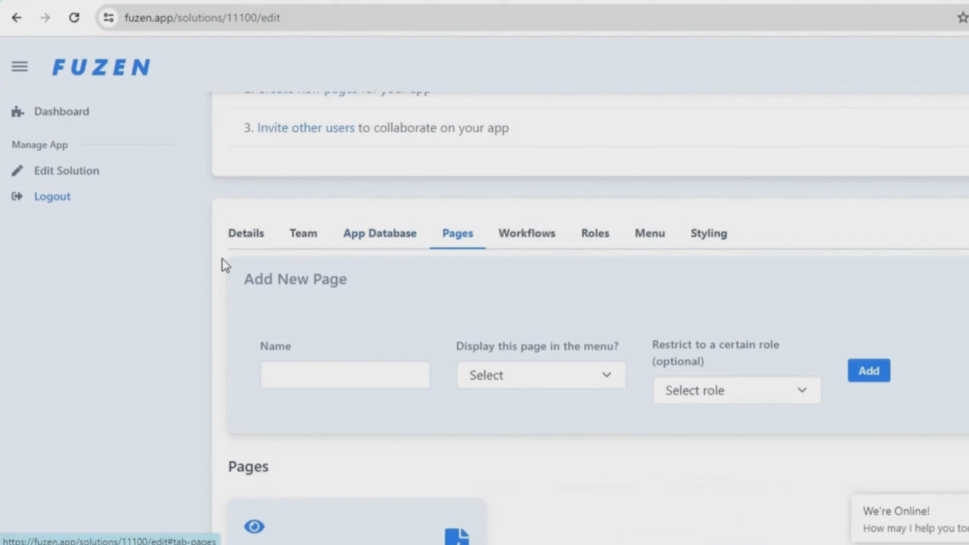
scroll(220, 258, down, 1)
click(312, 226)
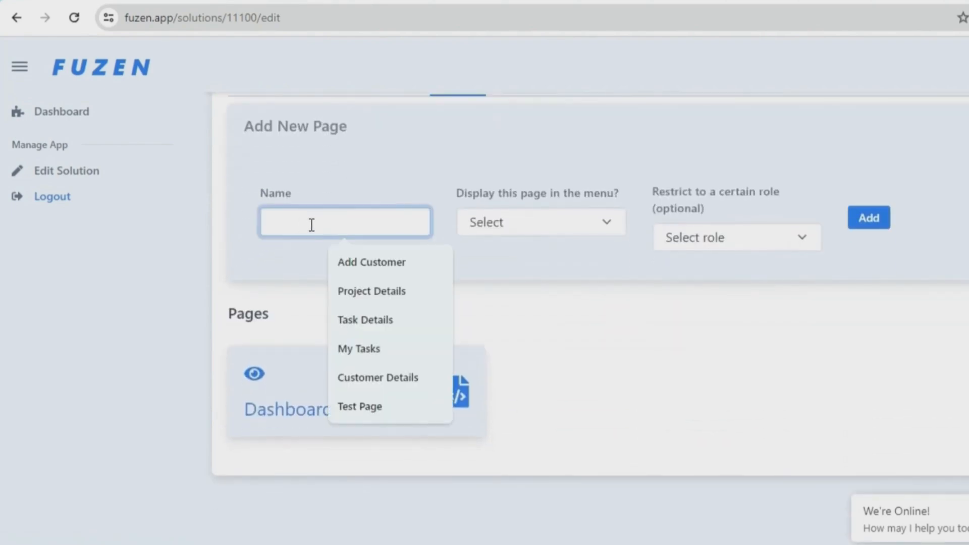
text(Lead Details)
click(509, 232)
click(510, 281)
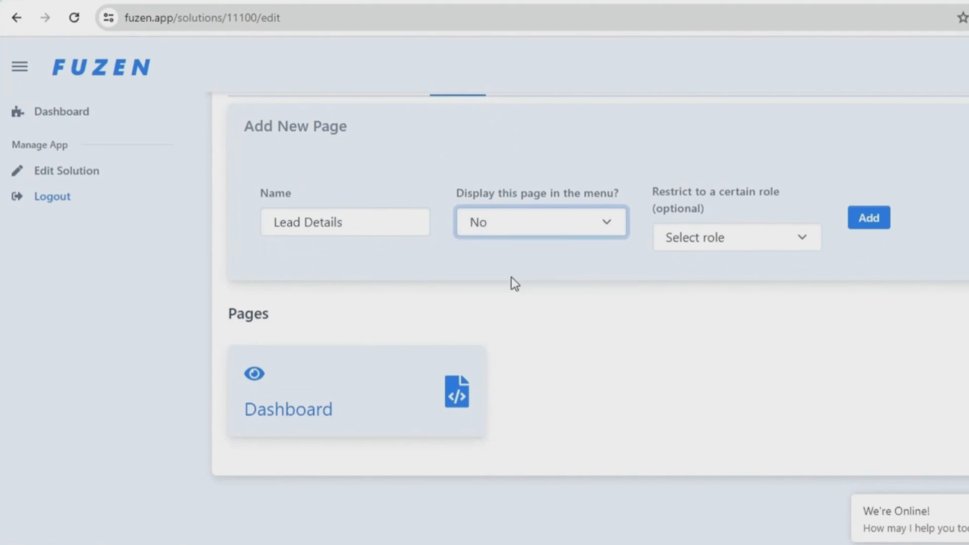
click(867, 222)
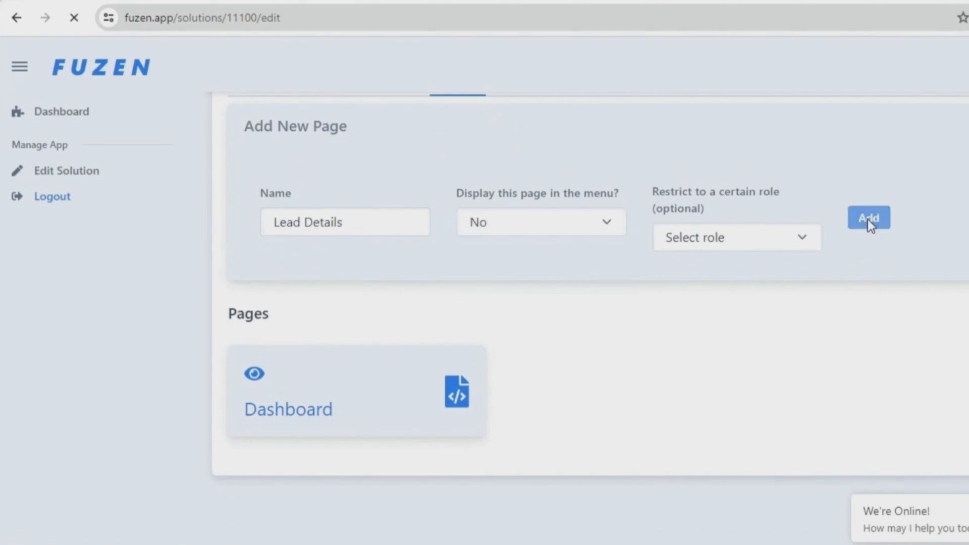
Add a new page named Message Sequences and set it to display in the menu
click(296, 277)
text(Message Sequences)
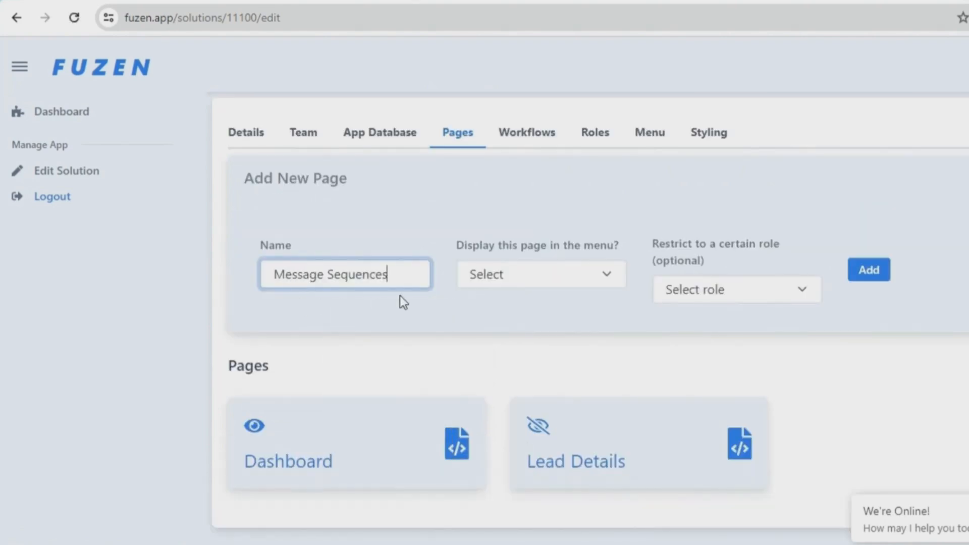
click(503, 275)
click(510, 318)
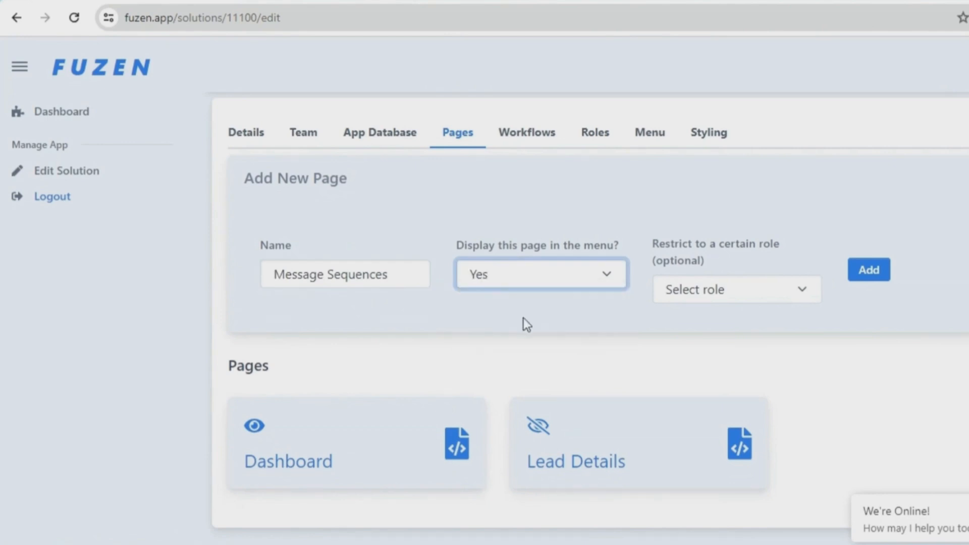
click(876, 276)
Add a page named Manage Sequences that is not displayed in the menu
click(282, 357)
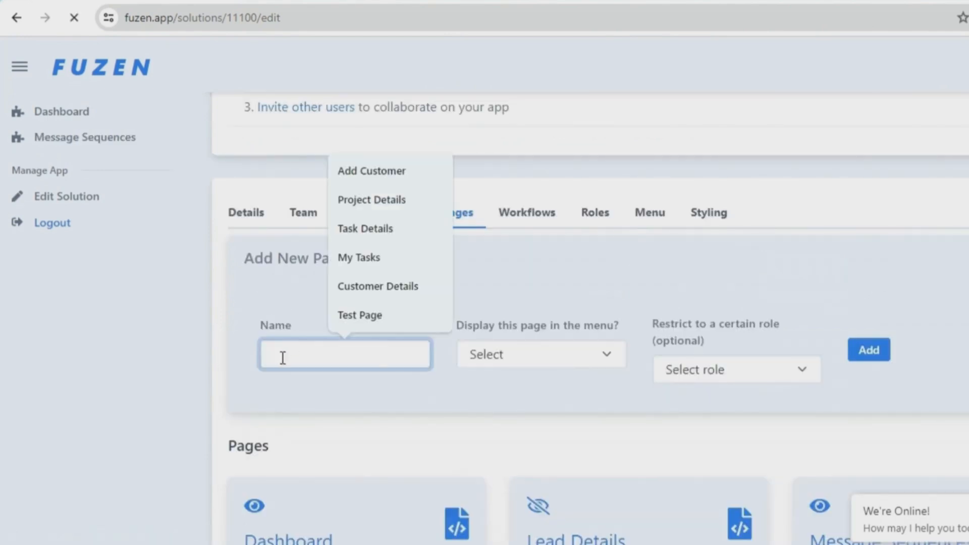
text(Manage Sequences)
scroll(193, 365, down, 2)
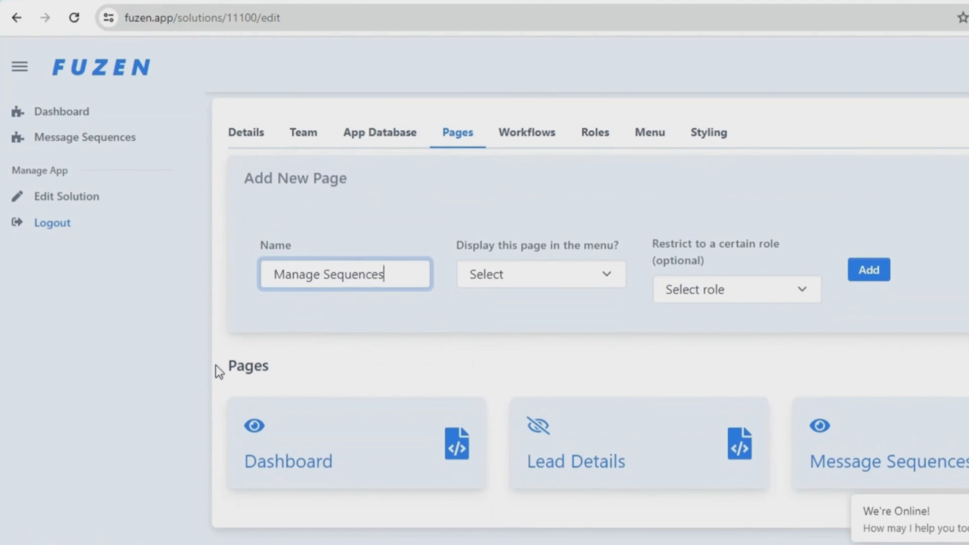
click(528, 283)
click(517, 333)
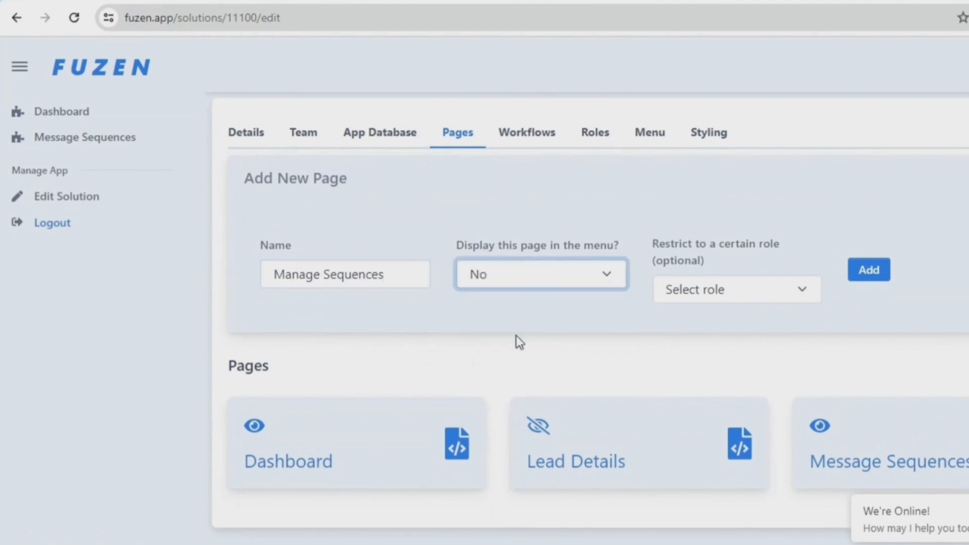
click(881, 274)
scroll(496, 270, down, 3)
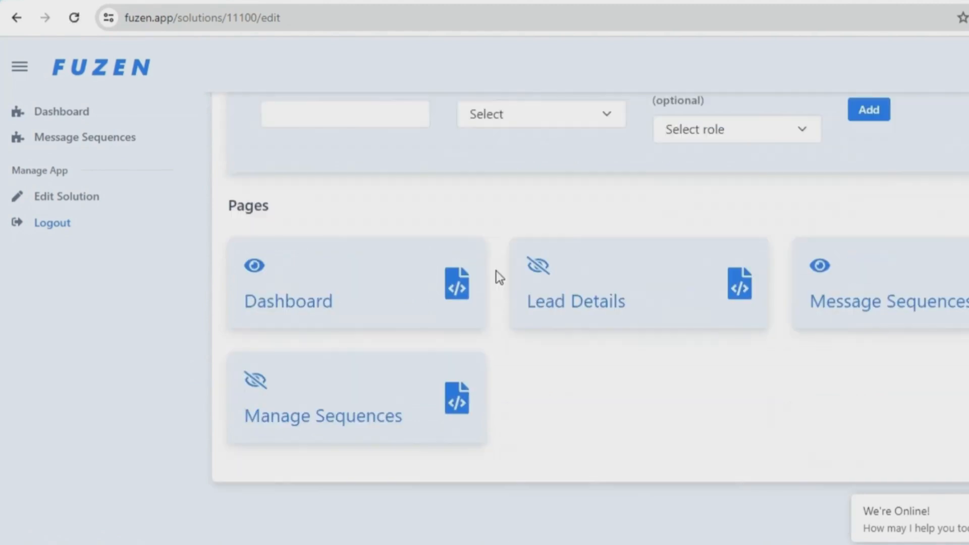
scroll(496, 271, up, 2)
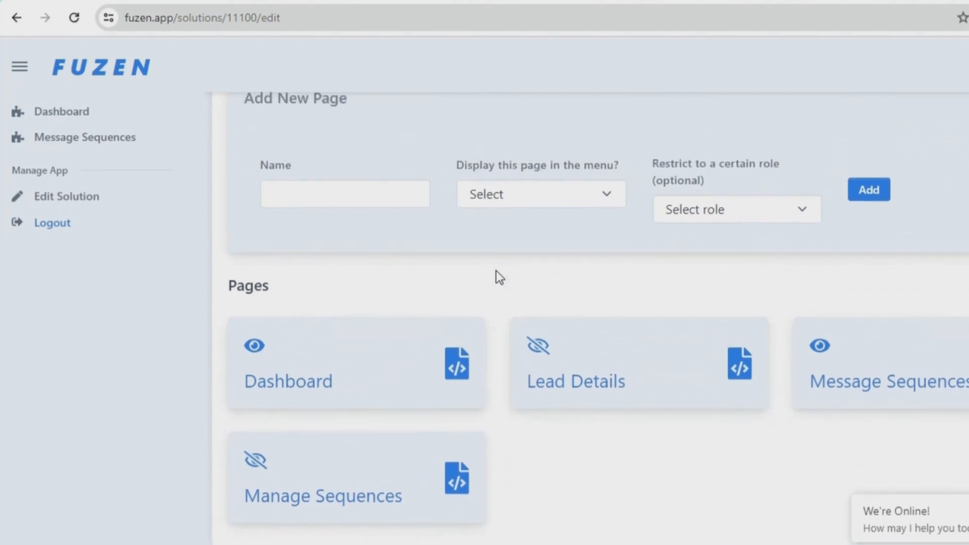
scroll(586, 374, up, 4)
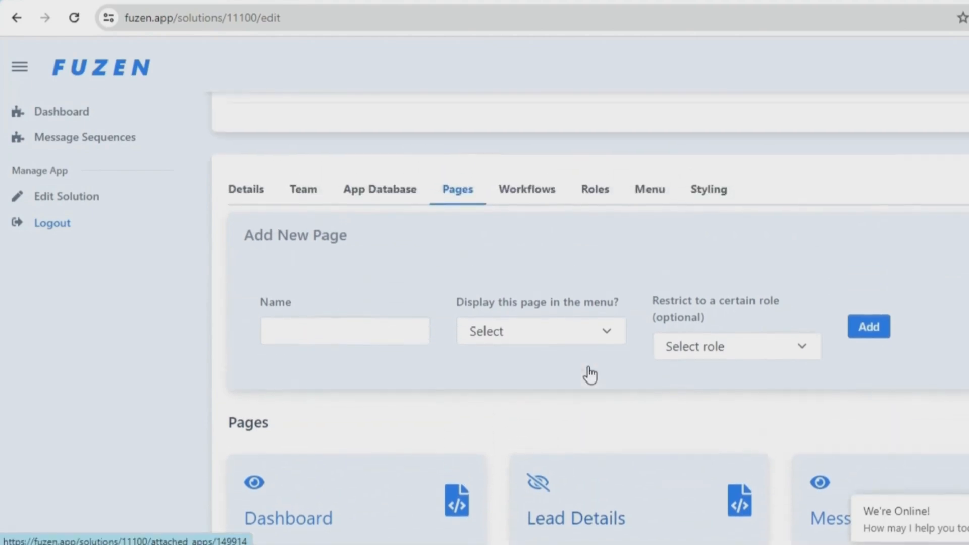
scroll(591, 374, up, 5)
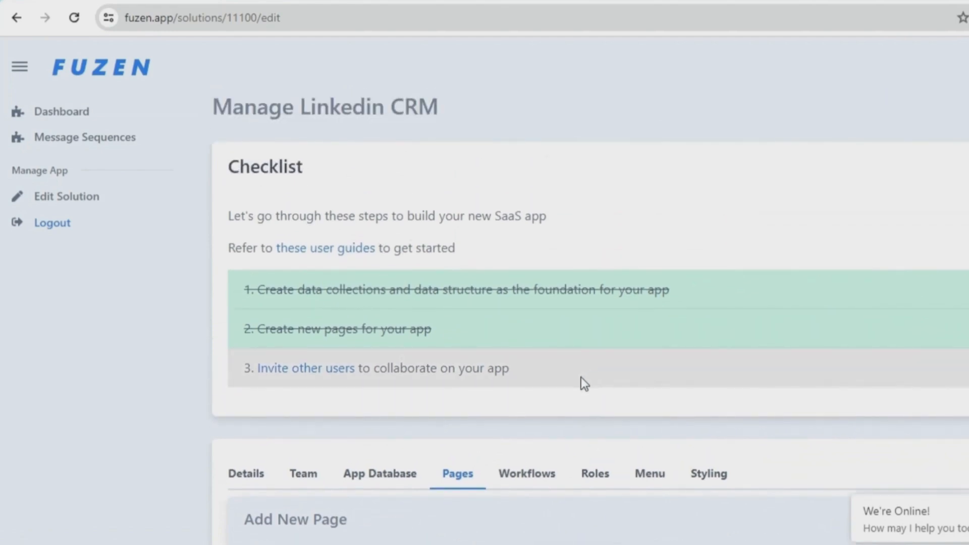
click(378, 544)
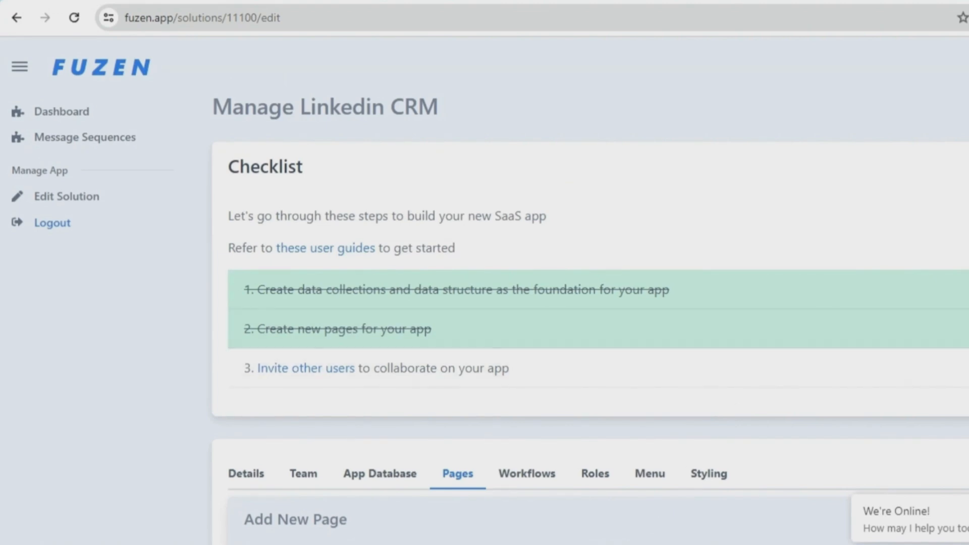
Open the browser's extension management page and turn on Developer mode
click(968, 18)
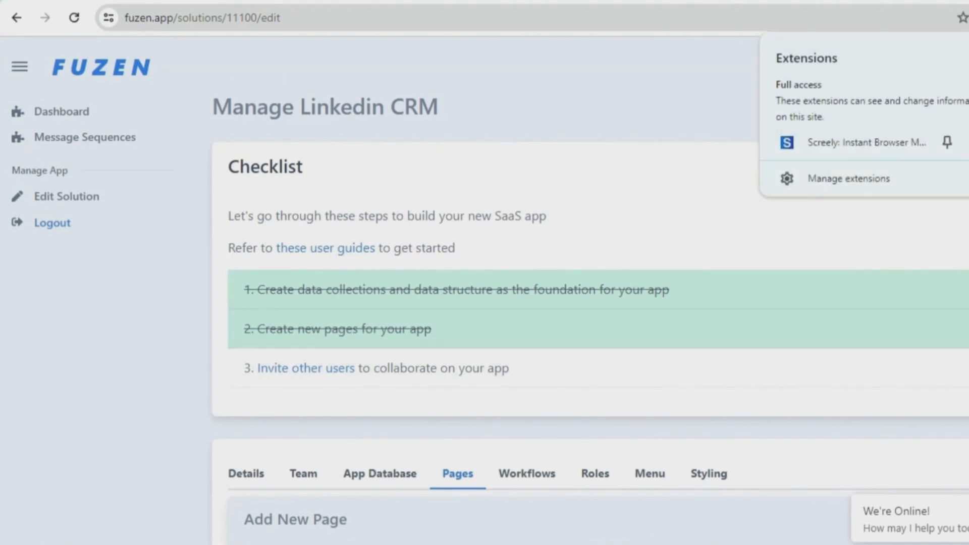
click(864, 180)
click(954, 53)
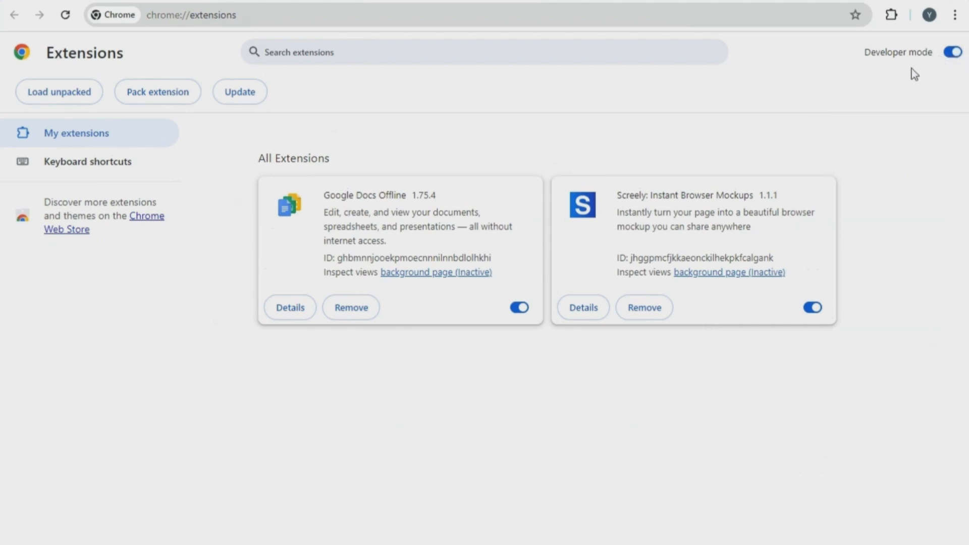
Load the unpacked browser extension from the Fuzen Extension folder inside Fuzen on Local Disk (F:)
click(73, 100)
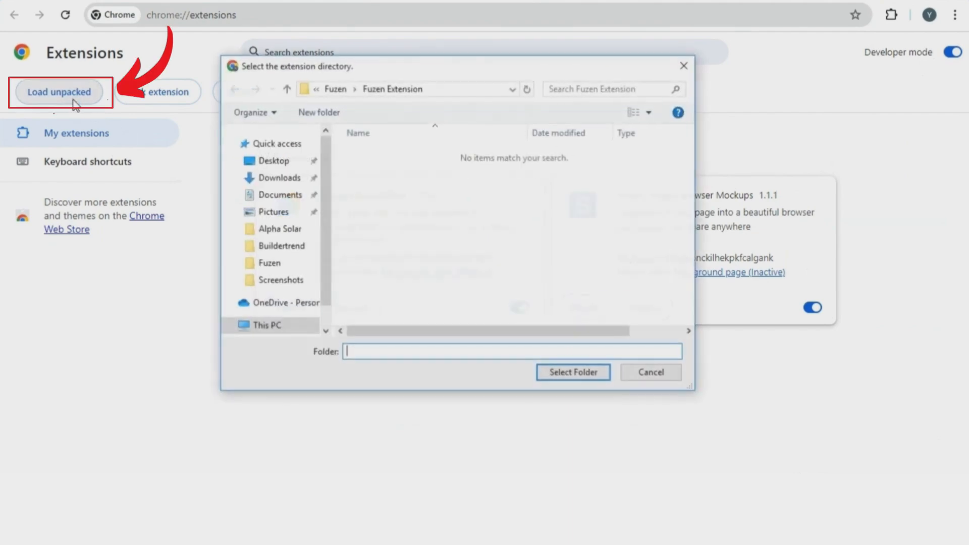
click(289, 325)
scroll(411, 266, down, 5)
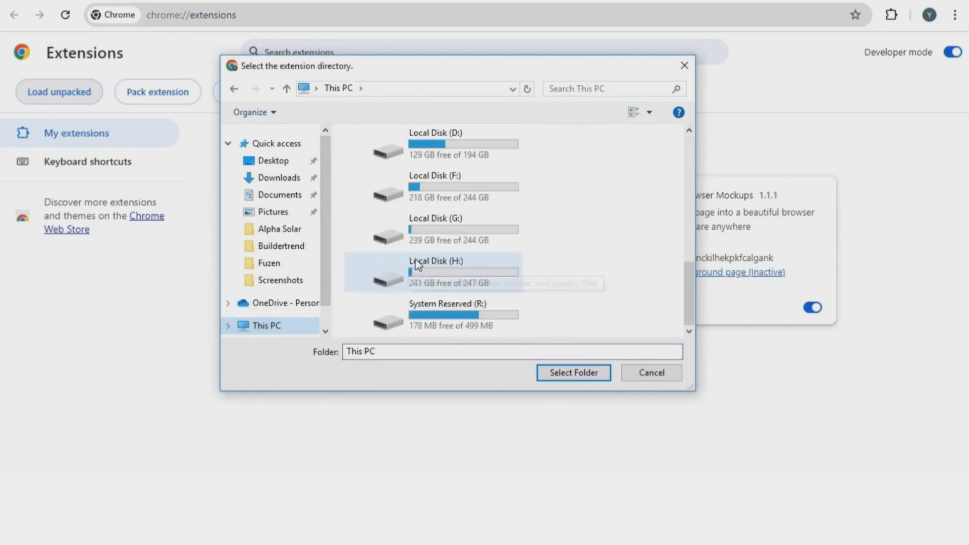
double_click(445, 202)
double_click(445, 201)
click(401, 172)
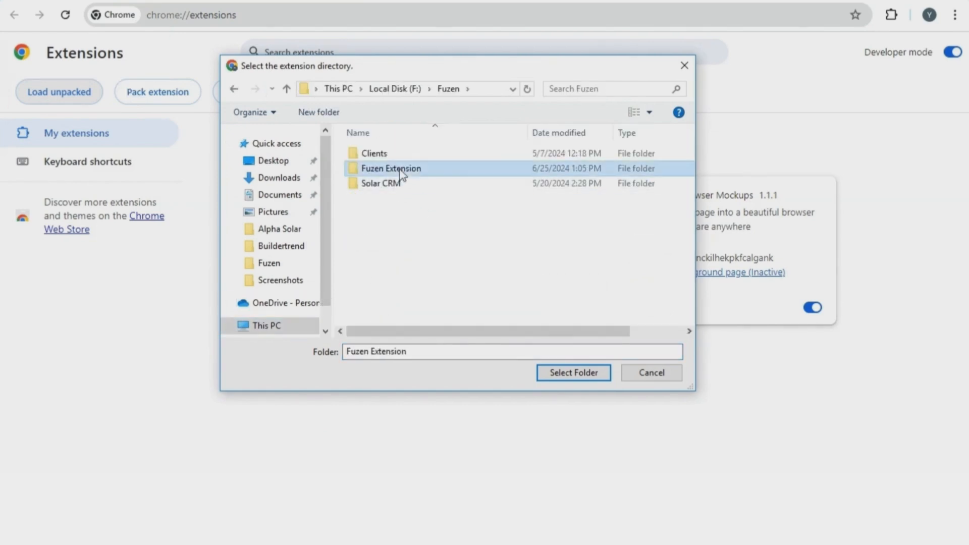
click(570, 373)
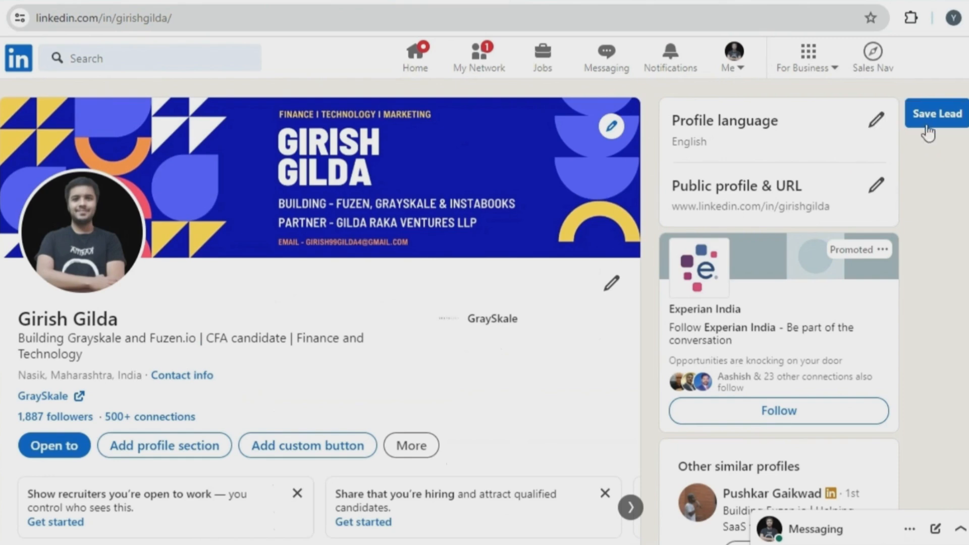
Save the open LinkedIn profile as a lead with the extension and acknowledge the message
click(927, 119)
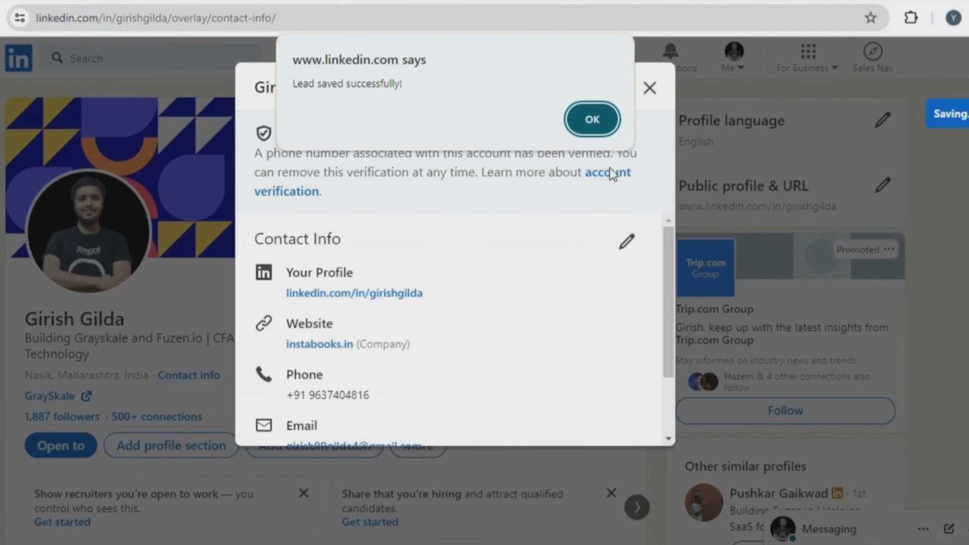
click(595, 130)
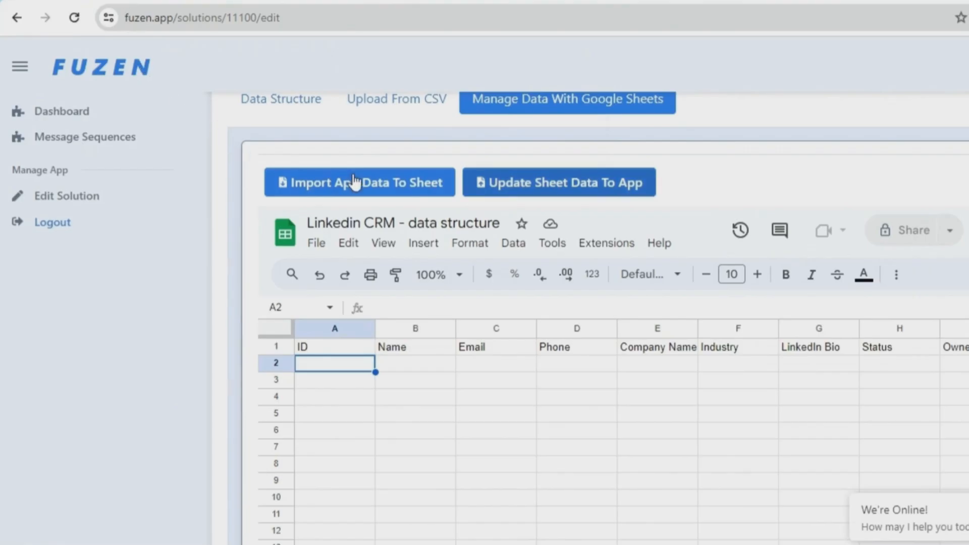
Import the app data into the Google Sheet, overwriting its contents, and check the lead row in the Leads sheet
click(355, 181)
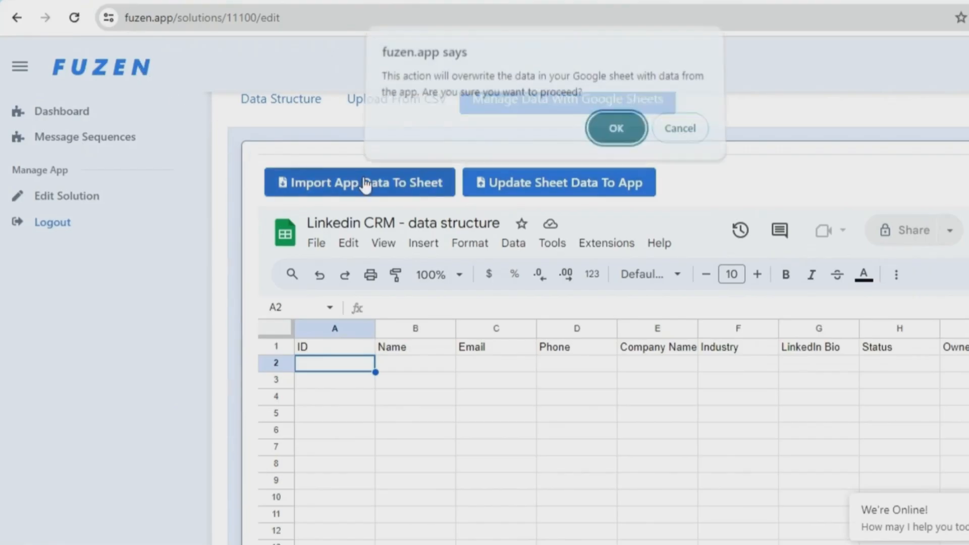
click(615, 135)
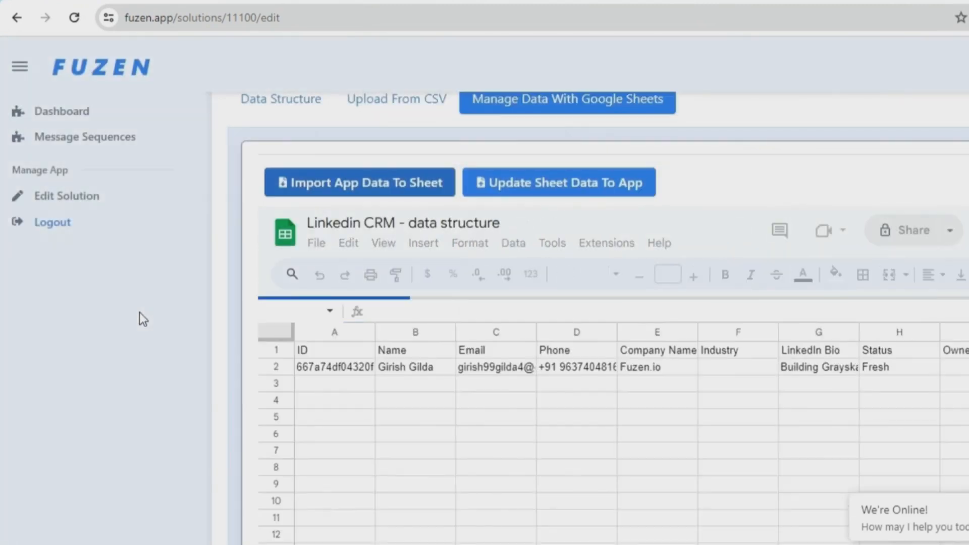
scroll(140, 312, down, 3)
scroll(138, 313, up, 1)
mouse_move(335, 520)
mouse_down()
mouse_move(472, 523)
mouse_move(332, 523)
mouse_up()
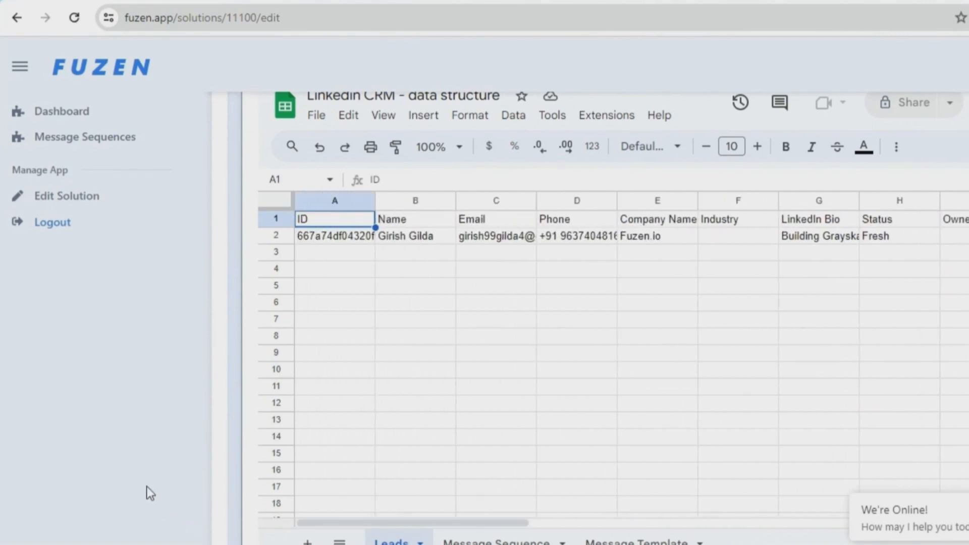
Open the Dashboard page in the no-code builder and add an HTML Structure block to the page content
scroll(520, 329, up, 10)
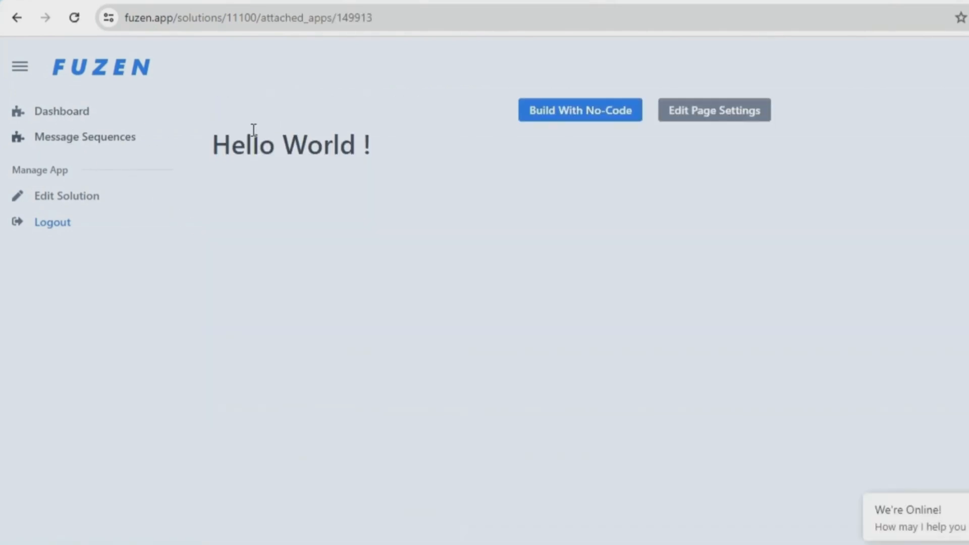
click(536, 120)
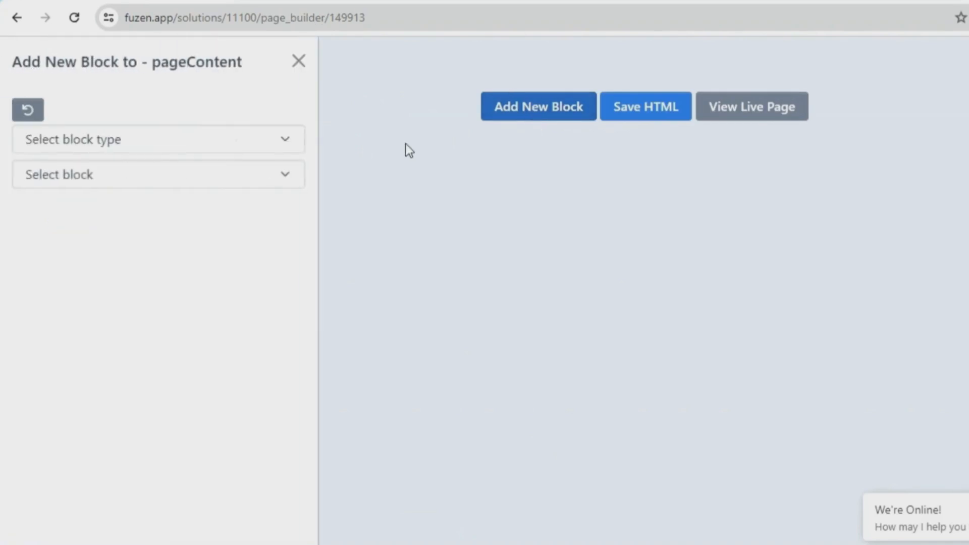
click(126, 151)
click(121, 197)
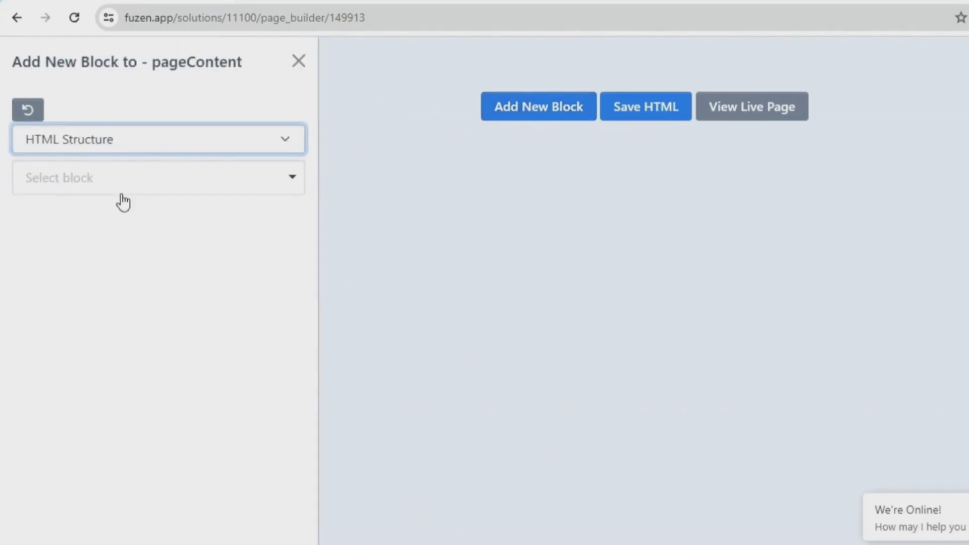
click(115, 270)
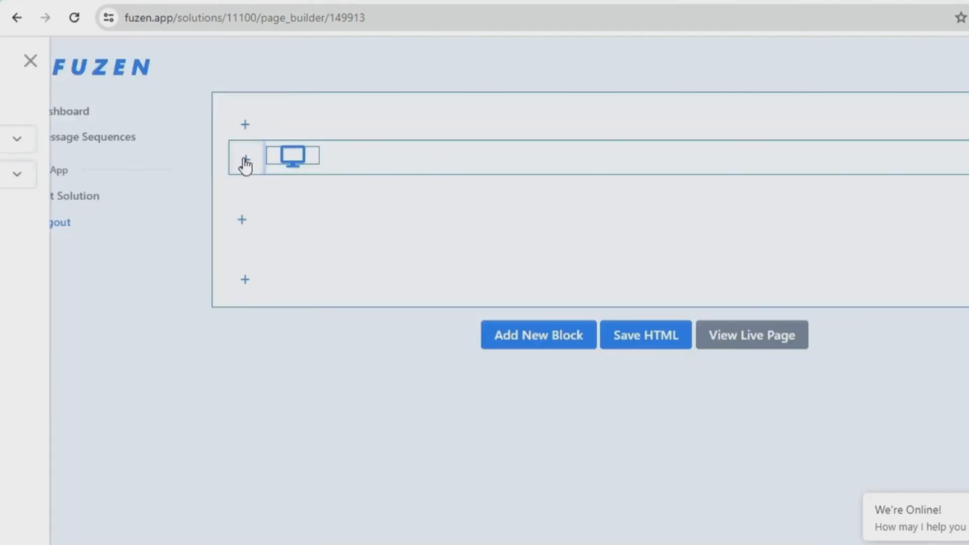
Add a Header UI element with the text Leads Dashboard to the page's header section
click(245, 162)
click(111, 139)
click(94, 215)
click(102, 192)
text(head)
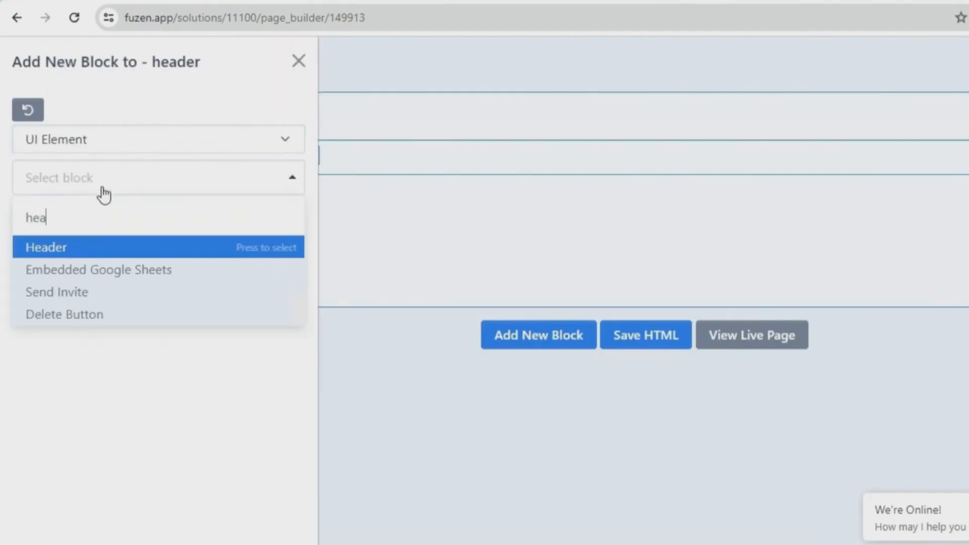
click(101, 253)
click(78, 316)
text(Leads Dashboard)
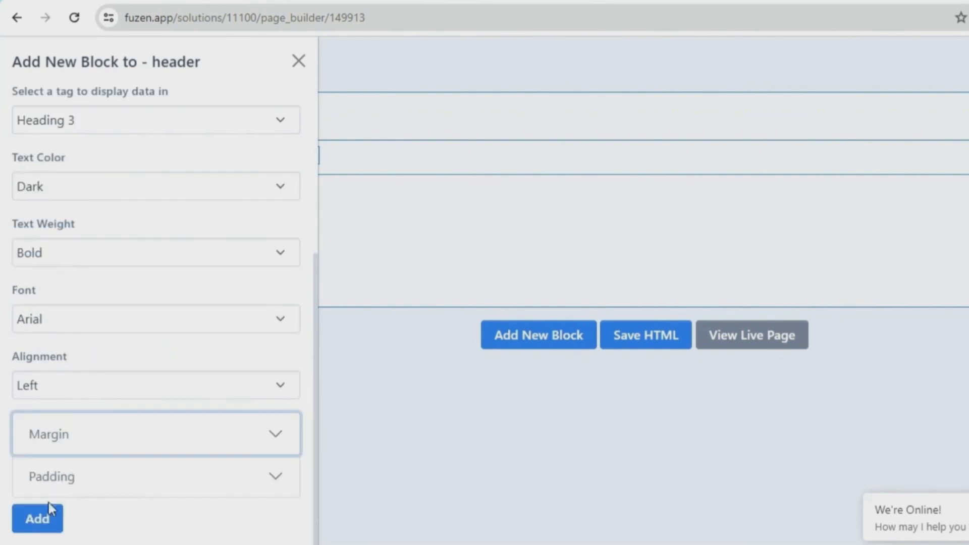
click(48, 505)
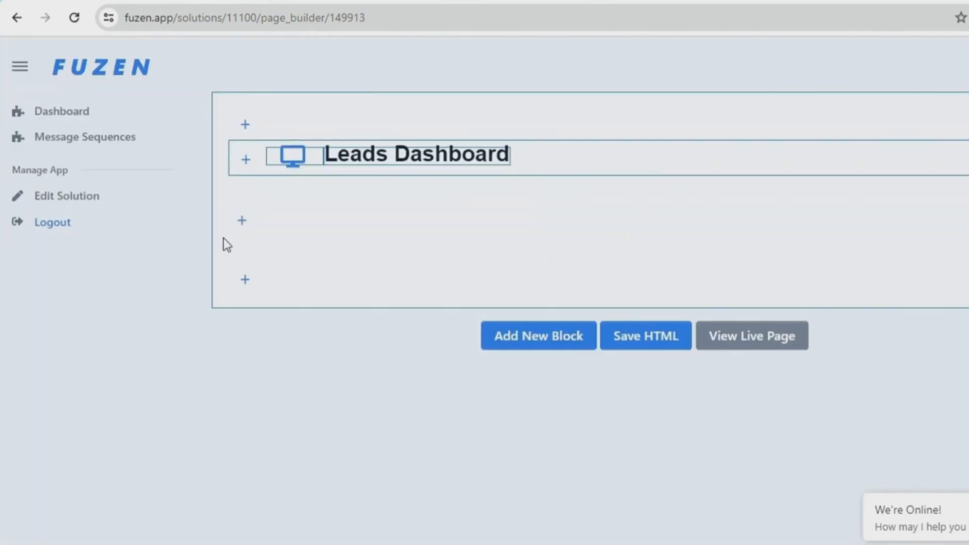
Choose a Flexi Table UI Element as the new block for the body section under the Leads Dashboard header
click(229, 221)
click(120, 142)
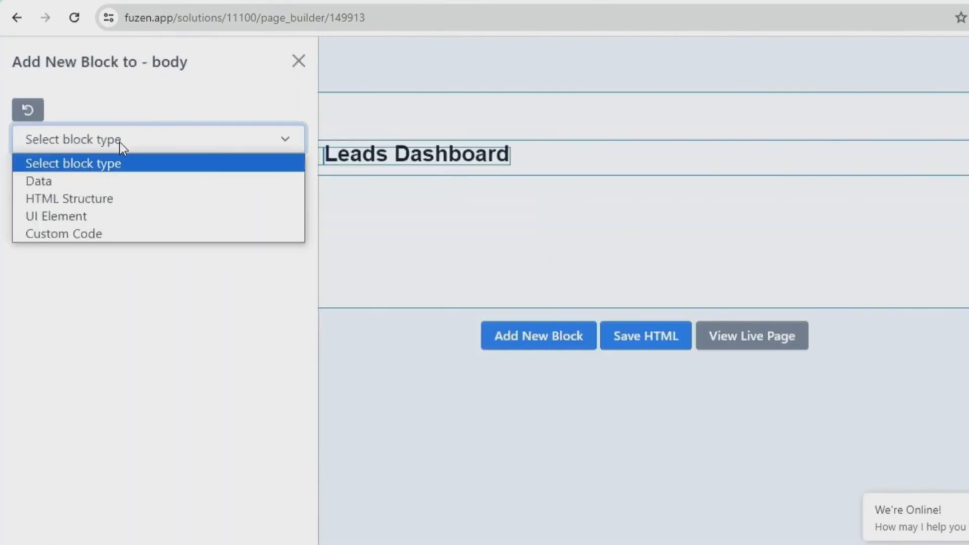
click(104, 221)
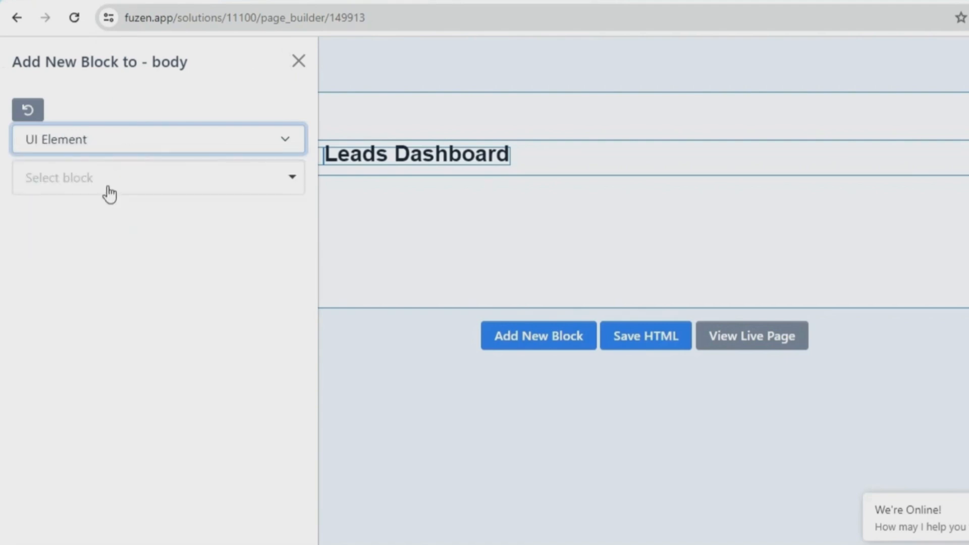
click(108, 188)
text(flexi)
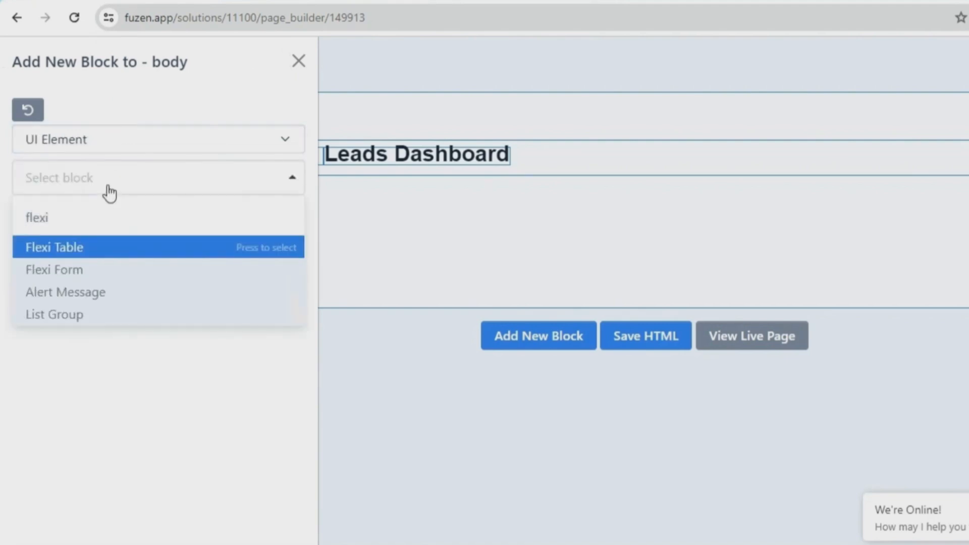
click(92, 257)
Source the table by filtering new data from the Leads collection with the rule name is not null
click(79, 283)
click(79, 326)
click(78, 354)
click(76, 394)
click(66, 429)
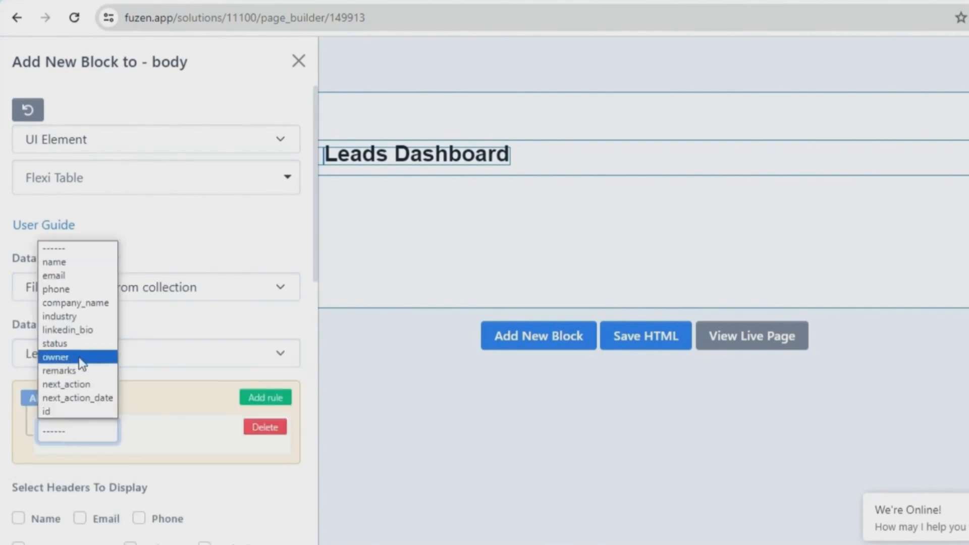
click(73, 260)
click(137, 429)
click(156, 368)
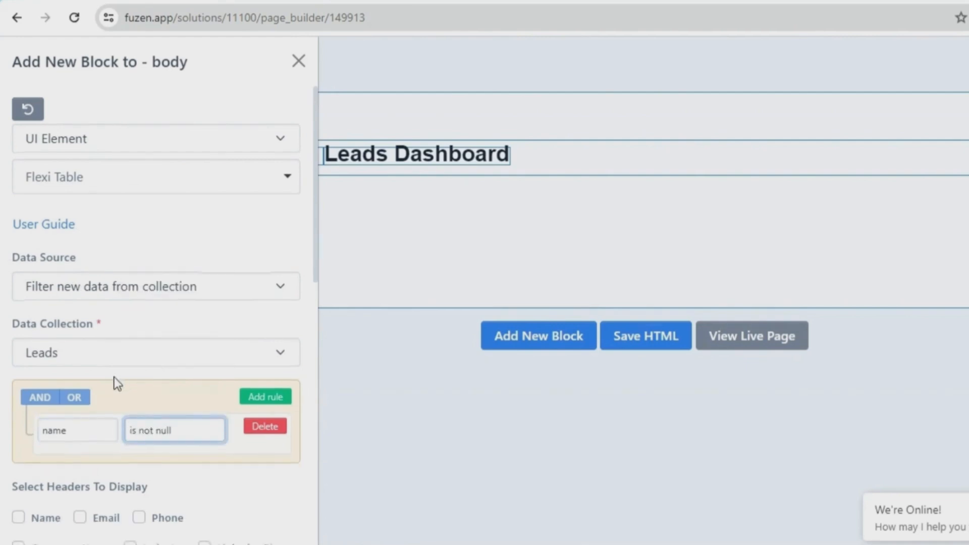
Select Name, Email, Phone, Company Name, Status and Owner as the table headers to display
scroll(17, 360, down, 3)
click(17, 359)
click(137, 358)
click(18, 389)
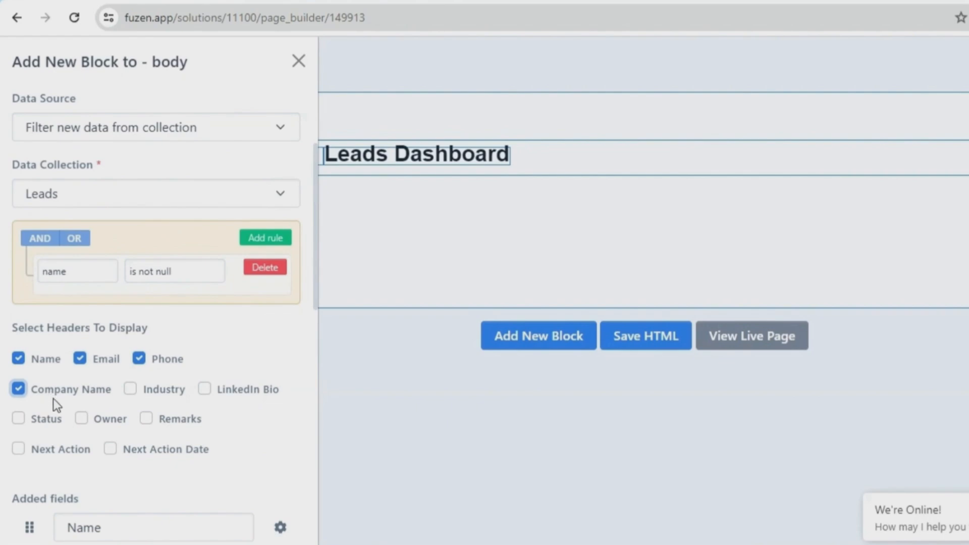
click(18, 419)
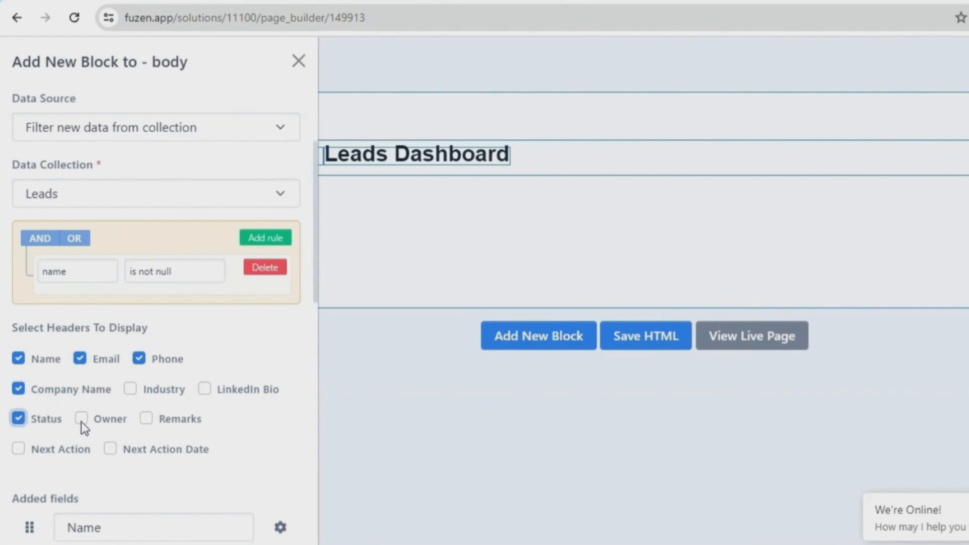
scroll(81, 422, down, 5)
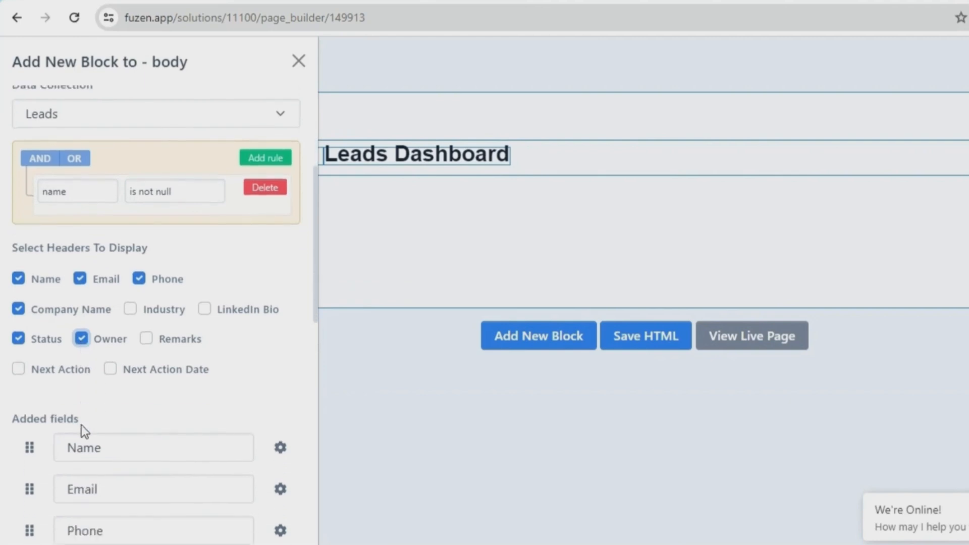
Link the table entries to the Lead Details path and add the table to the page
scroll(82, 425, down, 8)
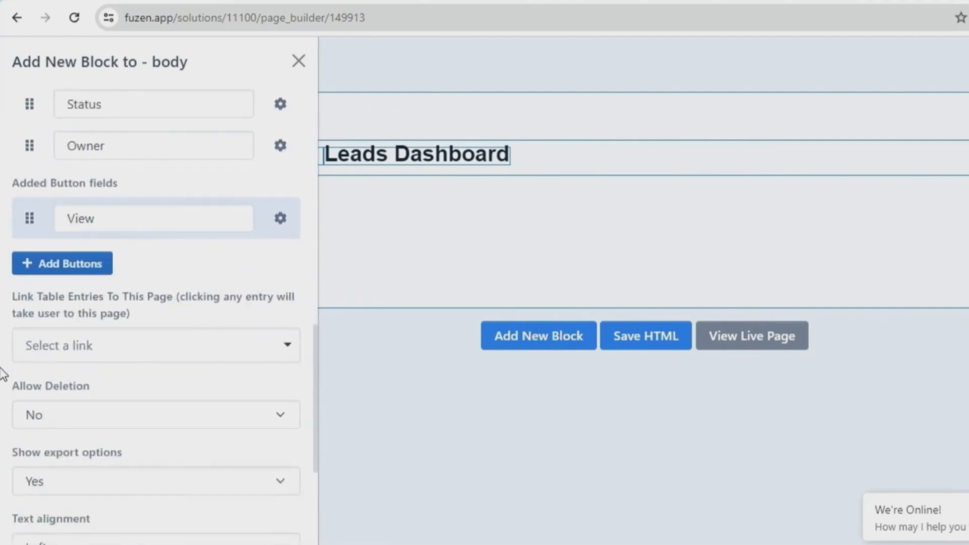
click(79, 298)
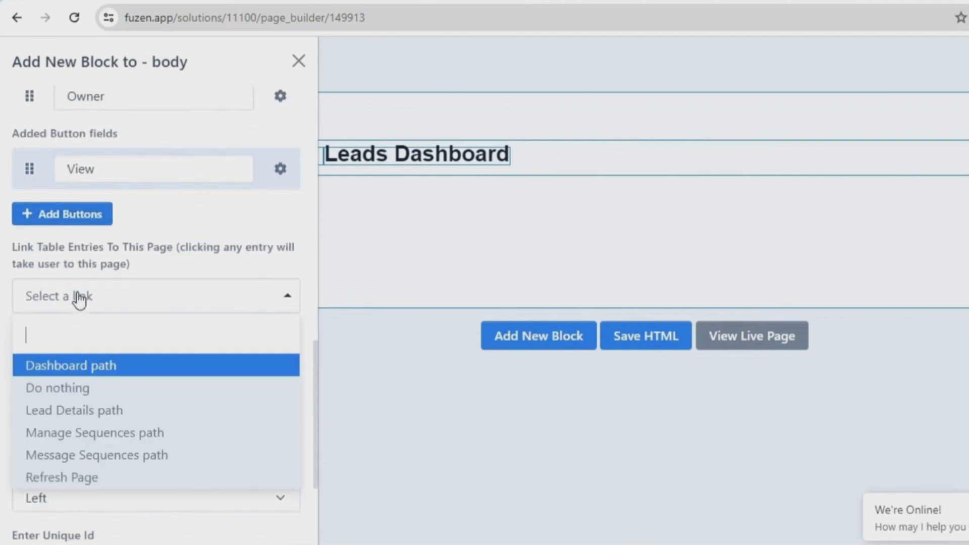
click(81, 415)
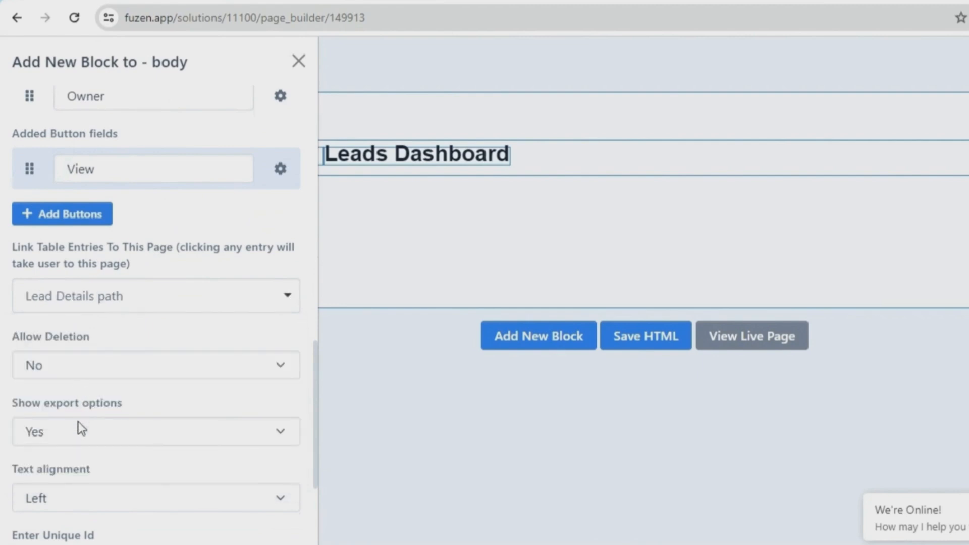
scroll(77, 432, down, 4)
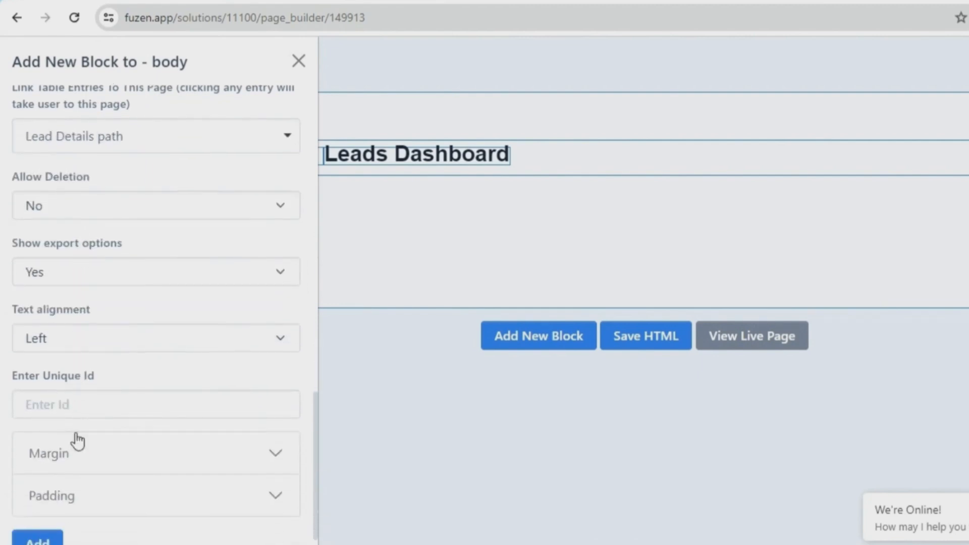
click(46, 515)
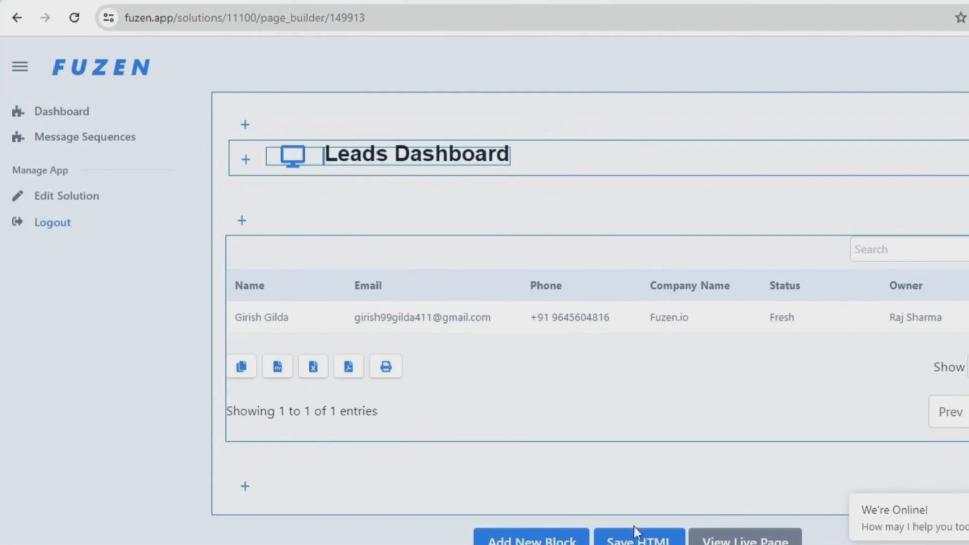
Save the Leads Dashboard page's HTML and view its live page
click(635, 531)
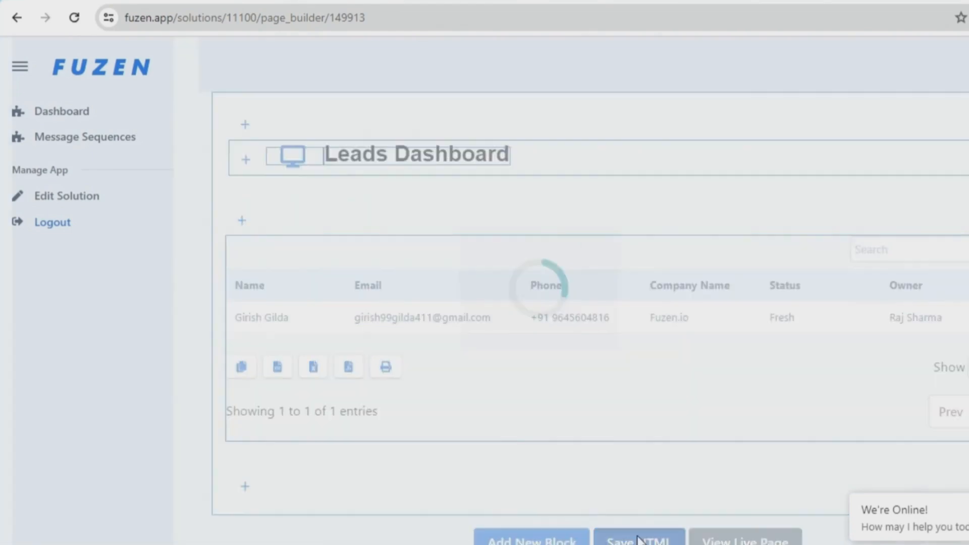
click(693, 123)
click(740, 536)
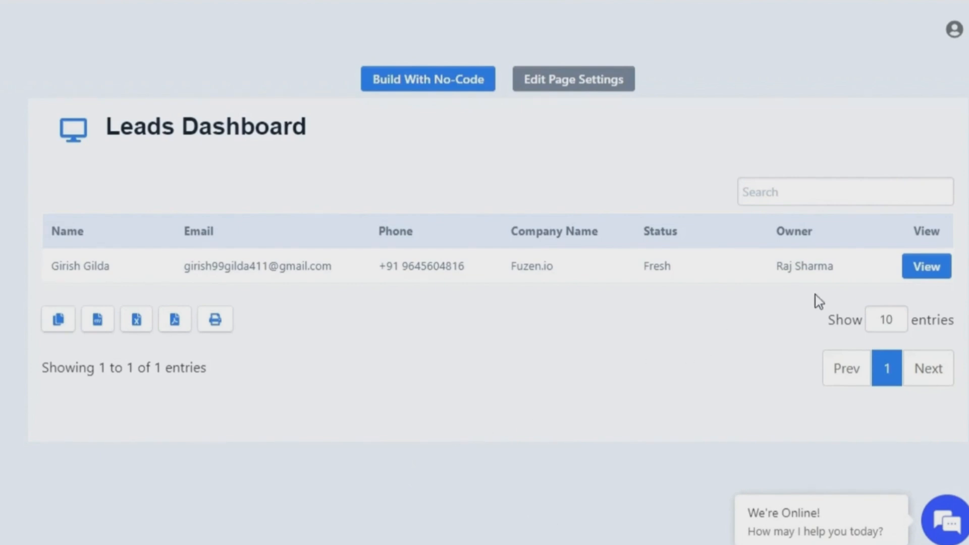
Open the lead's details page from the table, start its no-code builder and add a Card HTML Structure block
click(907, 274)
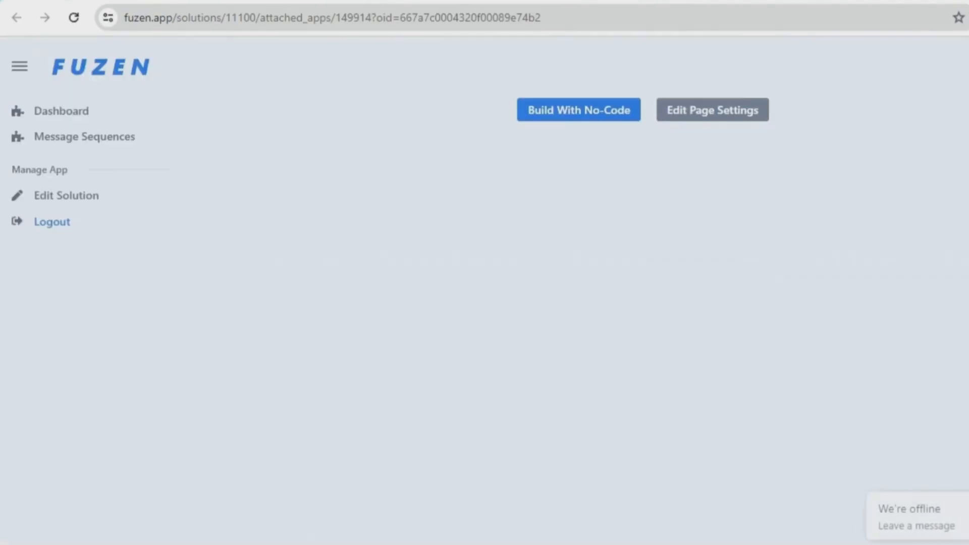
click(541, 112)
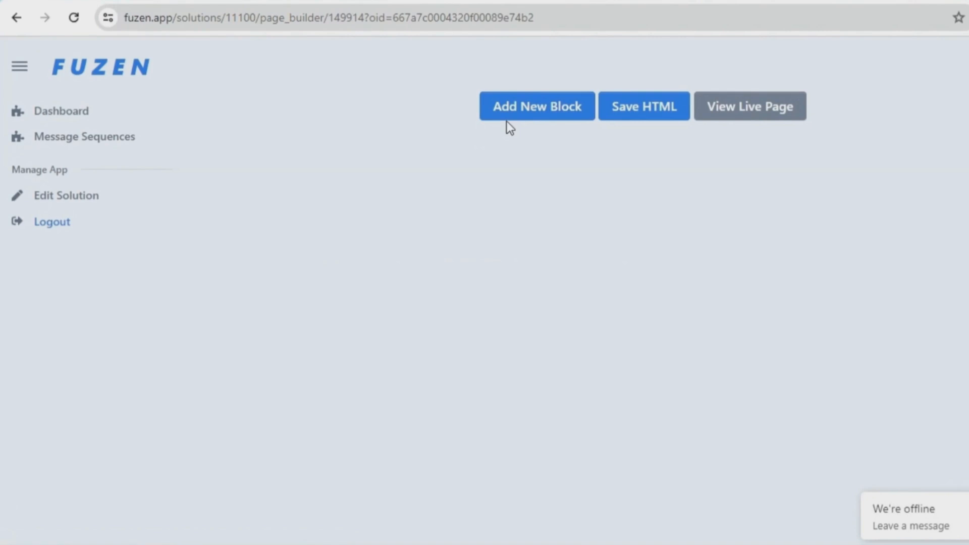
click(507, 122)
click(141, 146)
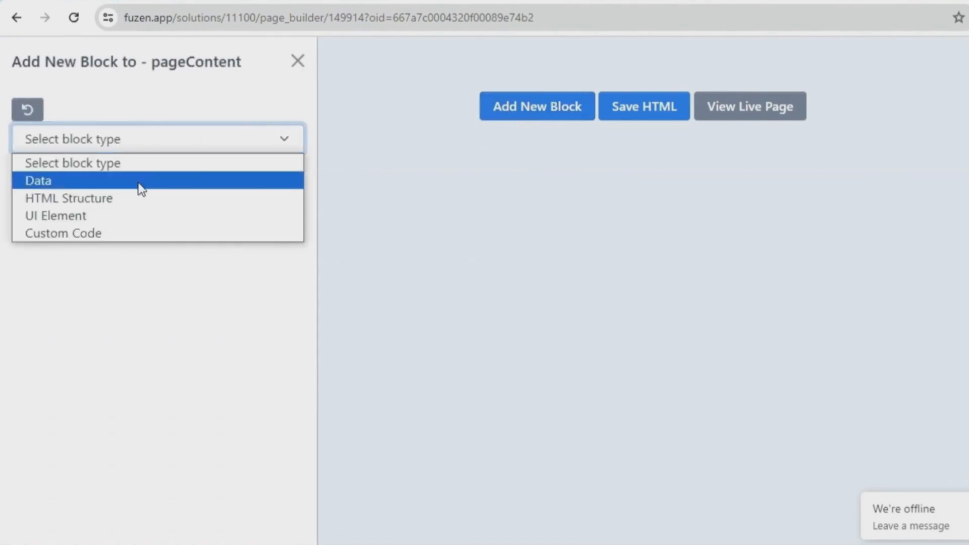
click(137, 197)
click(141, 188)
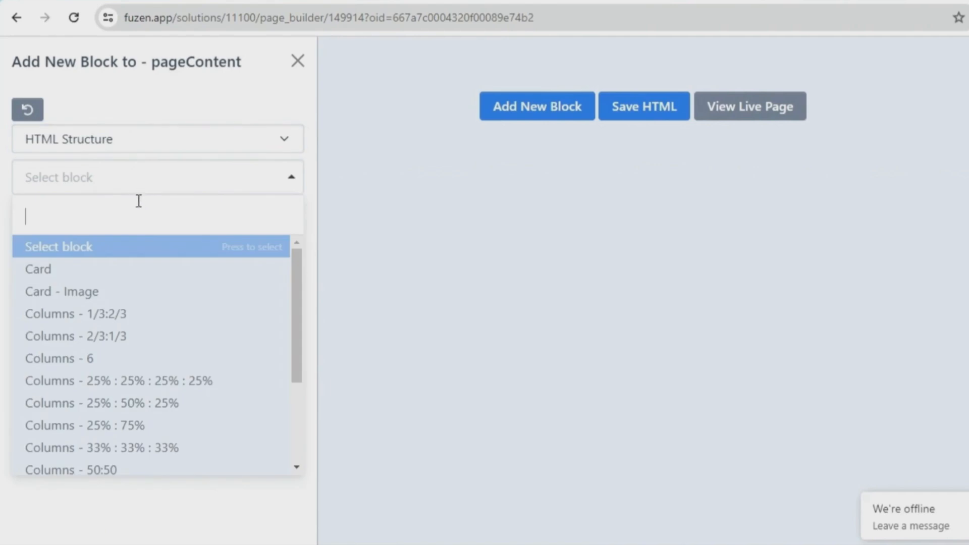
click(130, 266)
scroll(75, 444, down, 1)
click(40, 508)
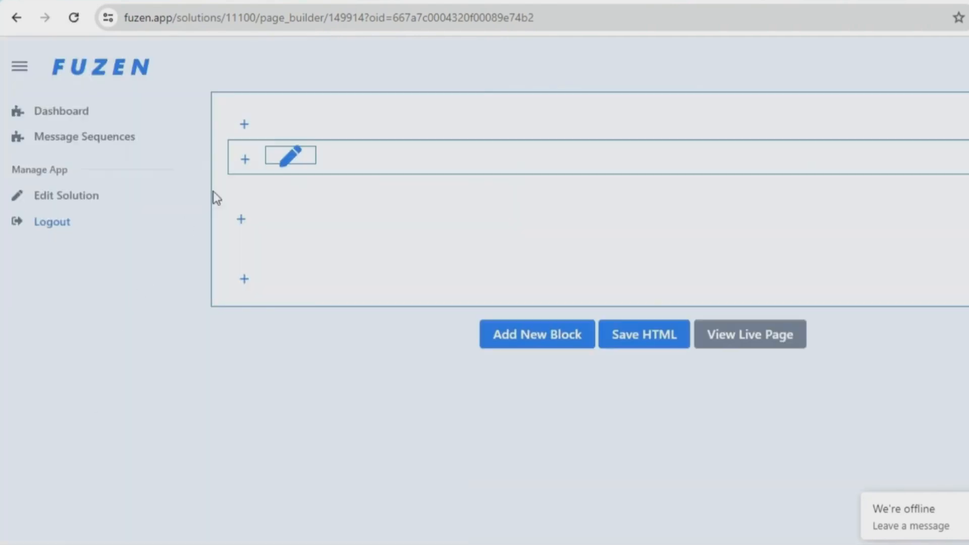
Add a Header UI Element with the text Lead Details to the card's header section
click(245, 158)
click(136, 147)
click(92, 216)
click(104, 182)
text(header)
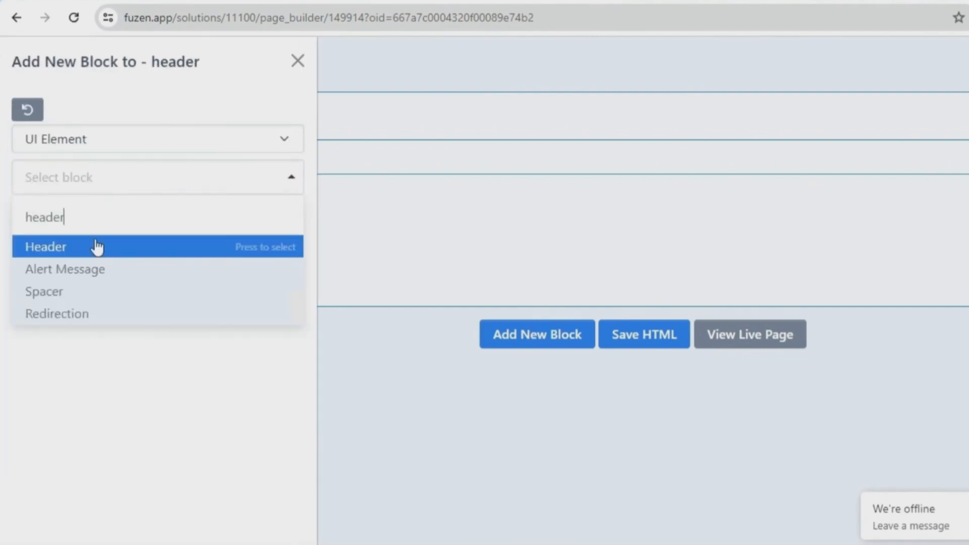
key(Return)
click(86, 310)
text(Lead Details)
click(80, 382)
click(78, 456)
scroll(152, 353, down, 5)
click(33, 518)
Add a Columns - 50:50 HTML Structure block to the card's body
click(238, 223)
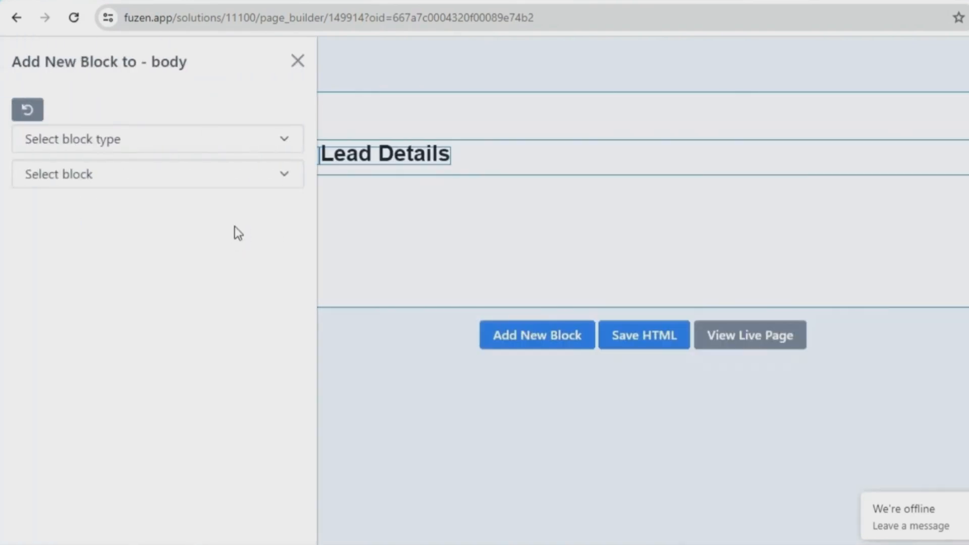
click(134, 141)
click(121, 198)
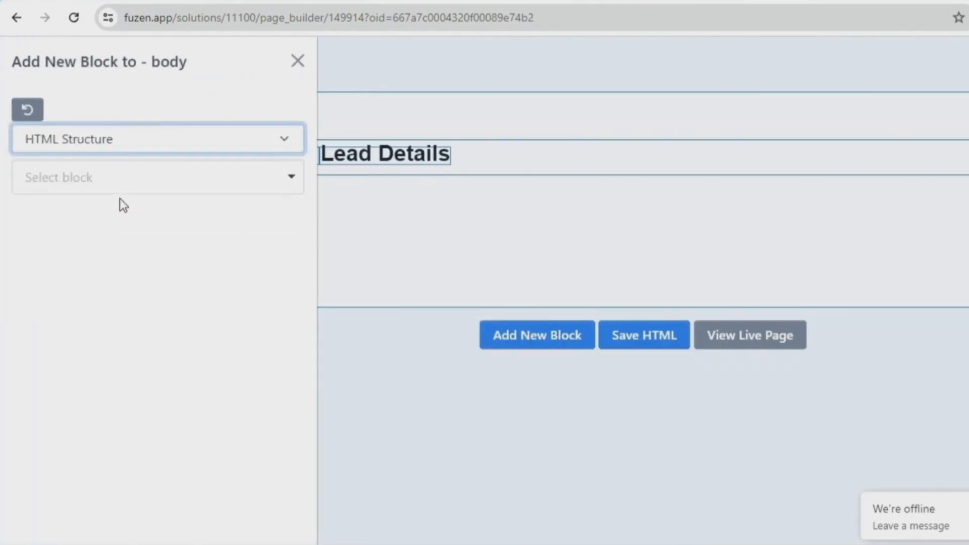
click(119, 191)
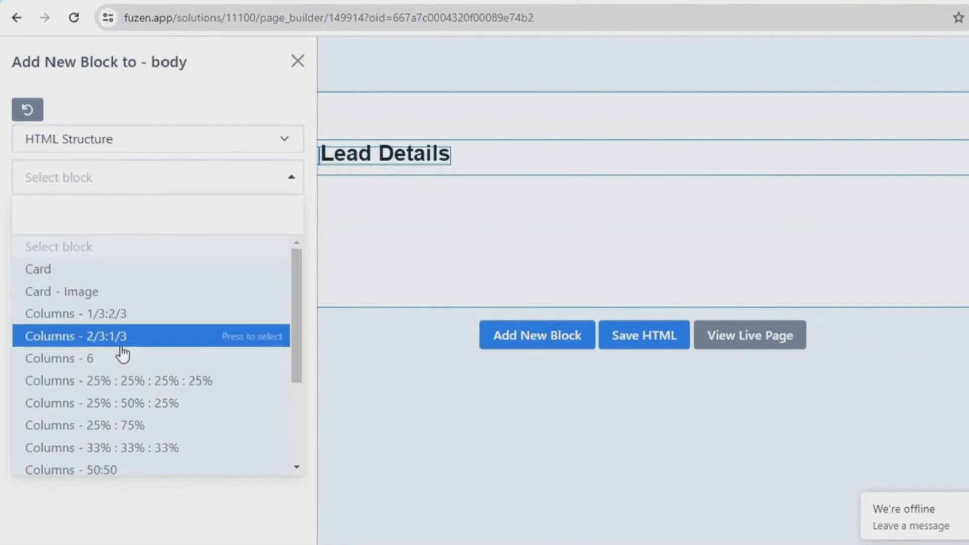
click(114, 472)
click(45, 362)
Add a bold Heading 5 Header element reading Name: in Arial to the first row of the first column
click(255, 289)
click(51, 139)
click(50, 214)
click(50, 189)
text(hea)
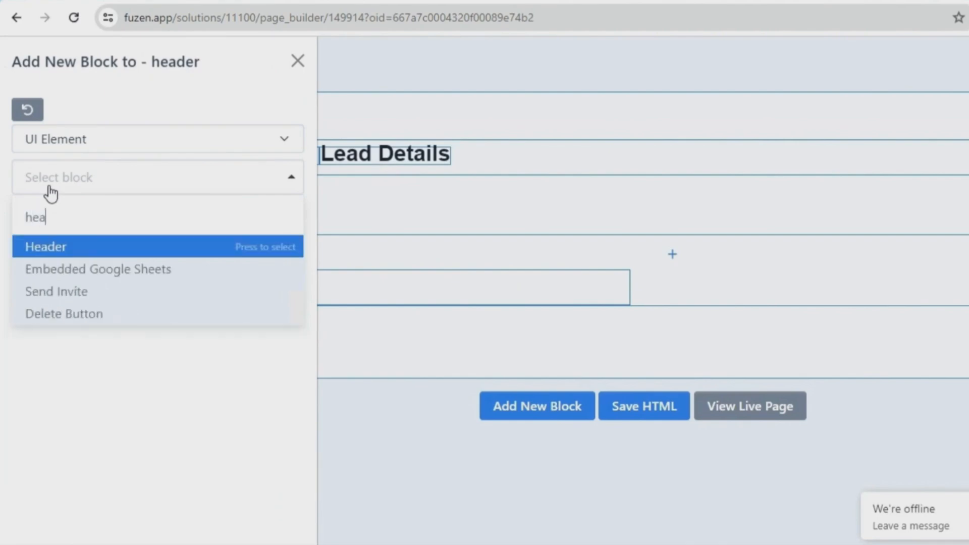
key(Return)
click(67, 314)
text(Na)
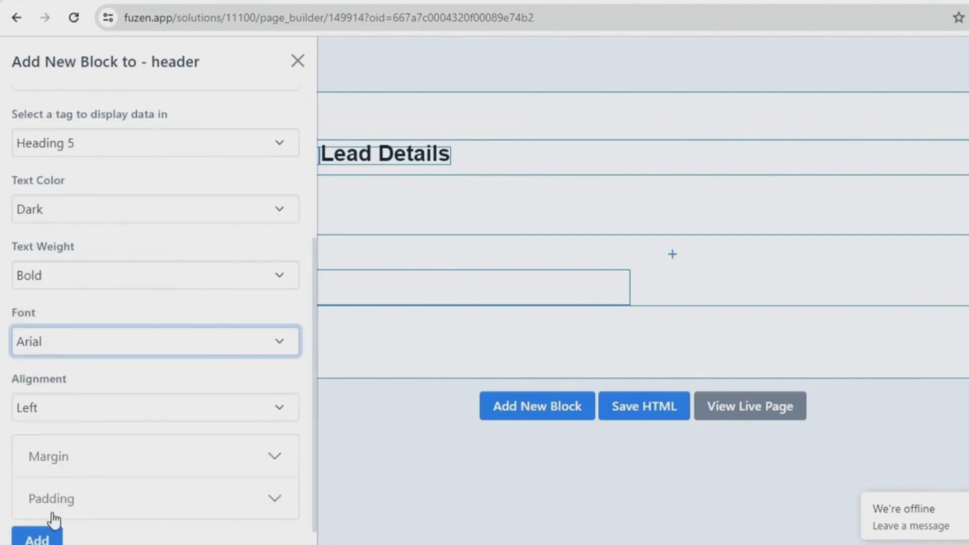
click(35, 536)
Add a Data Display element showing the lead's name beside the Name: label
click(256, 290)
click(99, 146)
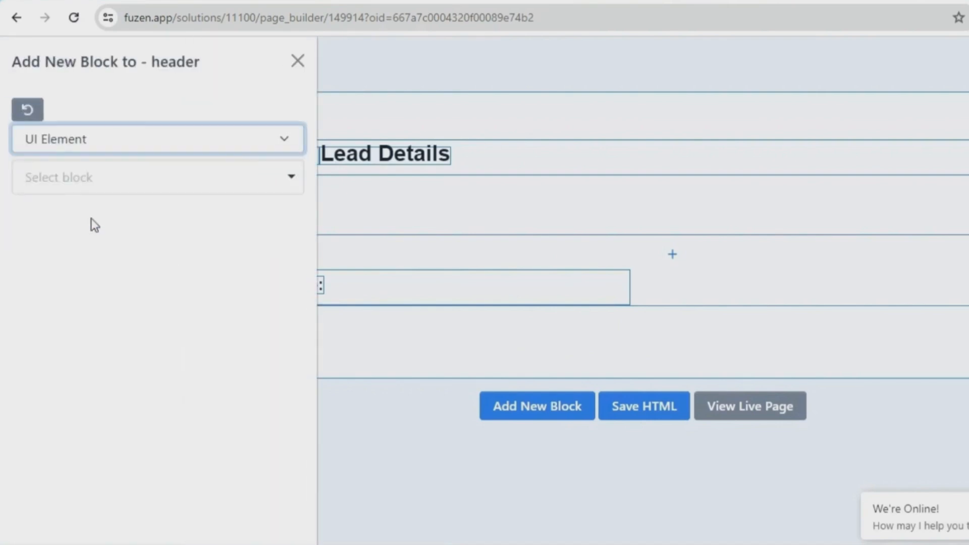
click(91, 214)
click(97, 190)
text(data)
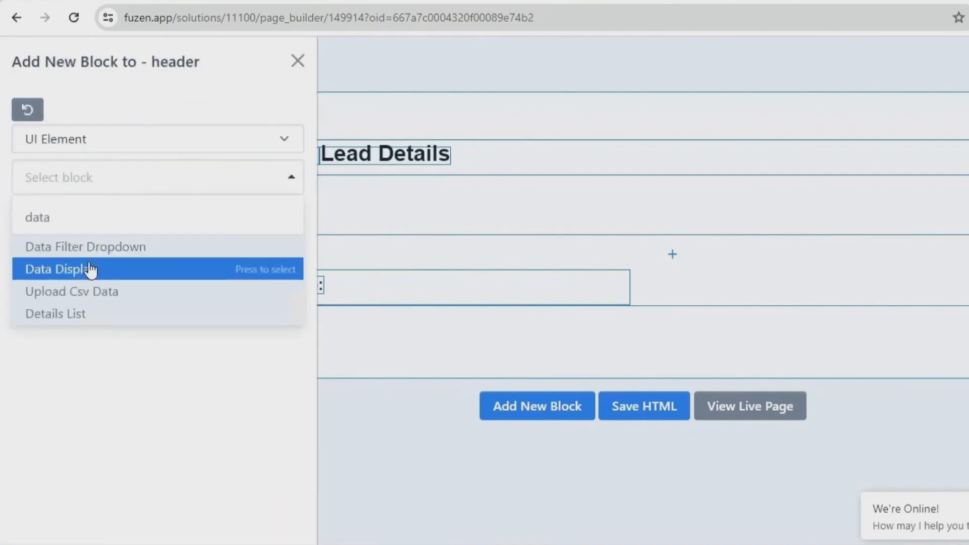
click(88, 271)
click(84, 296)
click(91, 403)
click(98, 355)
click(76, 174)
scroll(66, 461, down, 10)
click(42, 535)
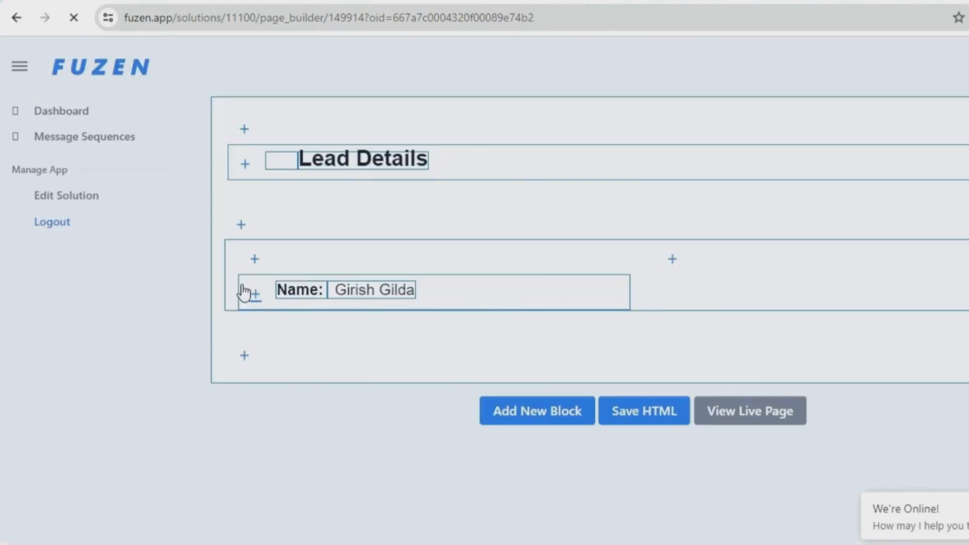
Add an Inline Element to the first column as a second row below the name
click(253, 260)
click(104, 191)
text(in)
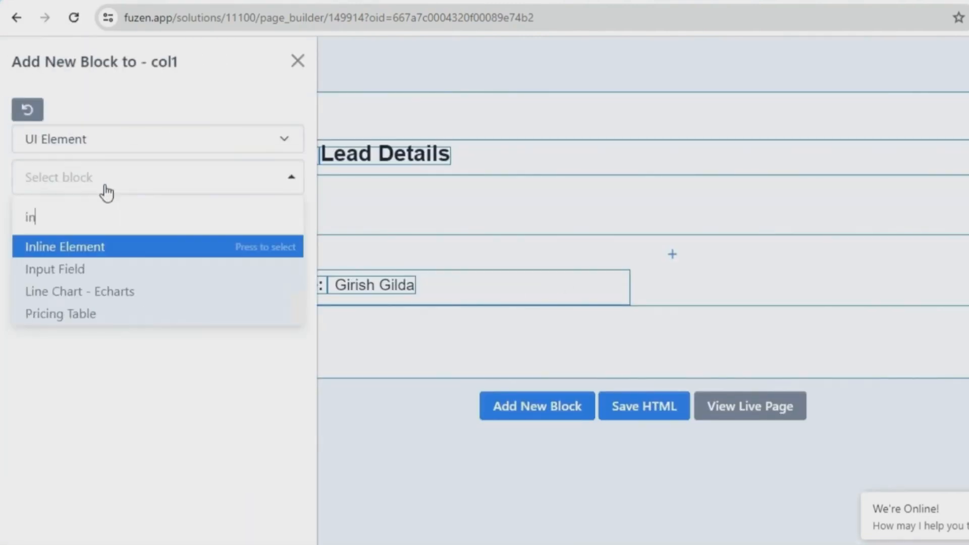
click(173, 244)
click(123, 285)
click(109, 335)
click(70, 406)
scroll(23, 465, down, 3)
click(33, 515)
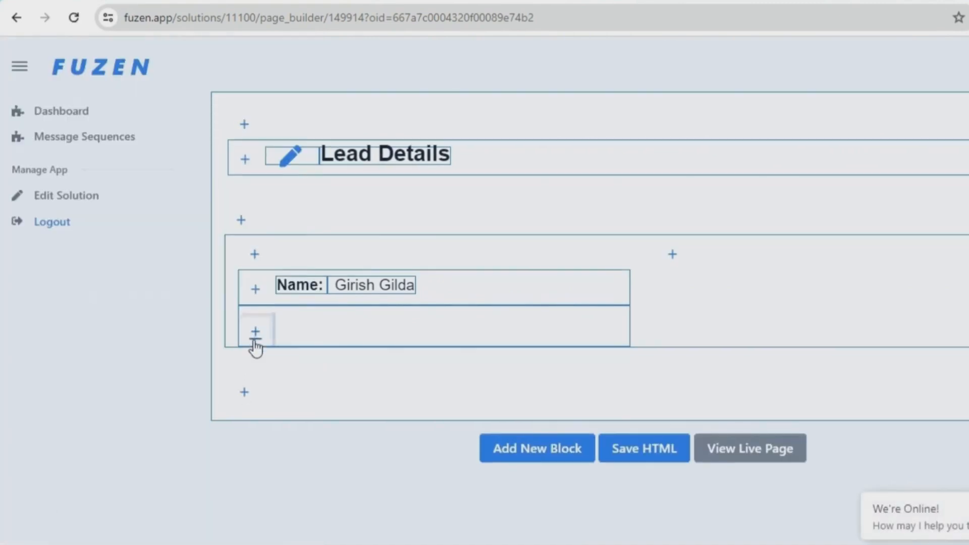
Add a Header element with the text Email: to the second row of the first column
click(253, 339)
click(95, 139)
click(99, 216)
click(98, 189)
text(hea)
click(96, 244)
click(77, 316)
text(Email)
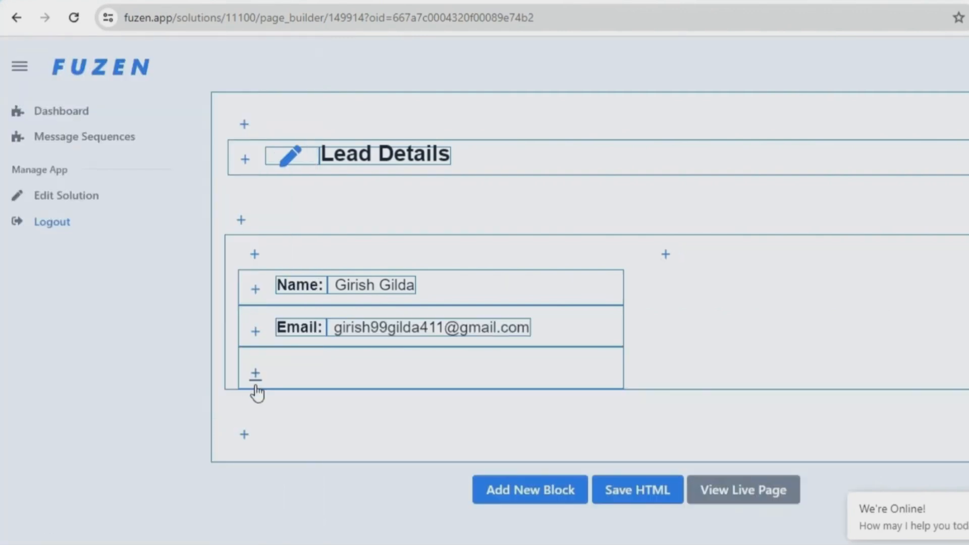
Add a Phone: header to the third row, followed by the lead's phone field with a Medium left margin
click(255, 378)
click(70, 138)
click(66, 215)
click(65, 187)
text(head)
click(88, 245)
click(86, 307)
text(Phone:)
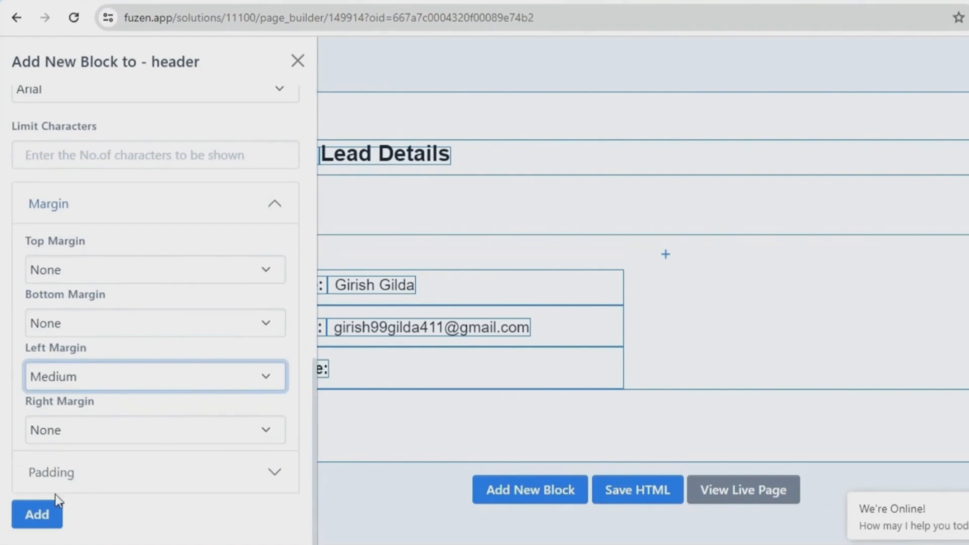
click(50, 510)
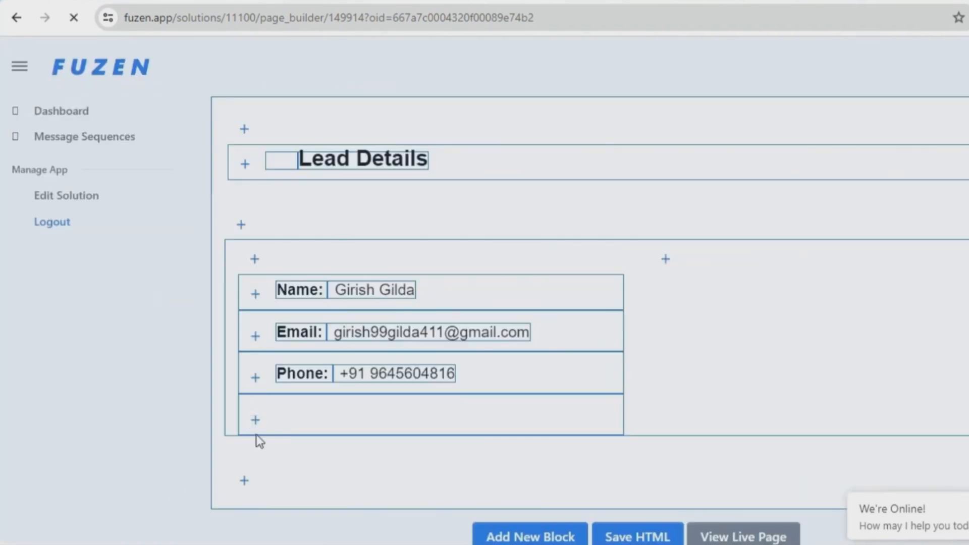
Add a Company: header to the fourth row of the first column, followed by the lead's company field
click(256, 424)
click(71, 139)
click(66, 215)
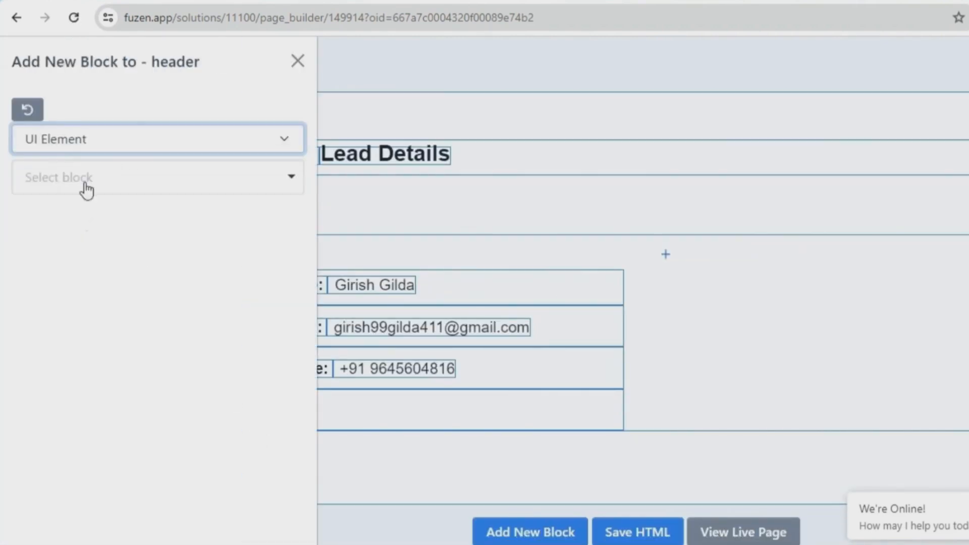
click(86, 187)
text(he)
click(87, 245)
click(75, 317)
text(Compan)
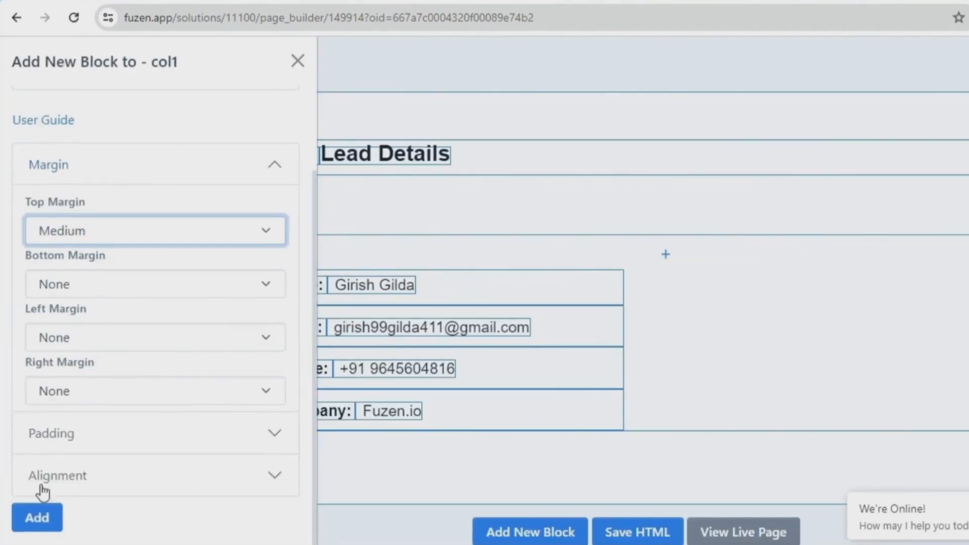
Add a fifth row with a Medium top margin and put an Owner: header and the lead's owner field in it
click(38, 516)
click(256, 464)
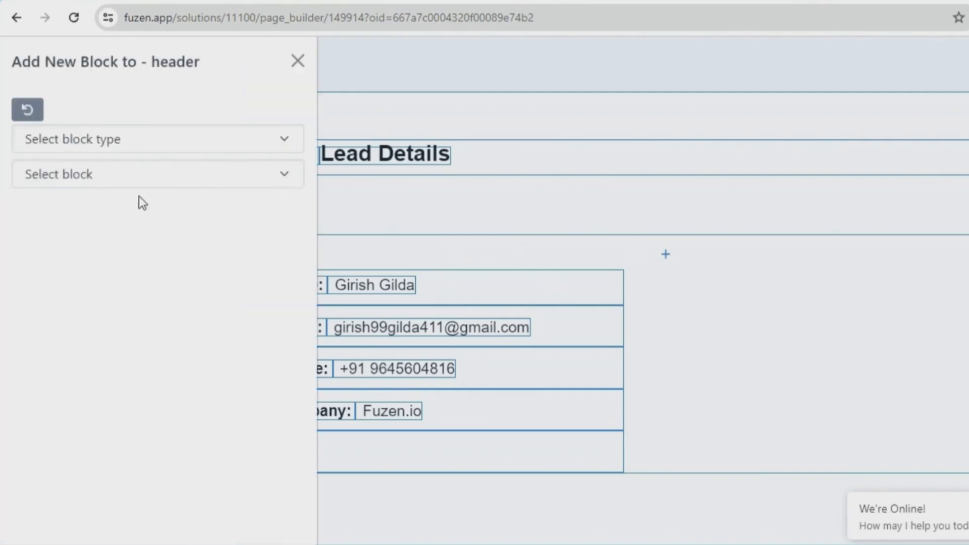
click(103, 215)
click(104, 186)
text(header)
click(104, 251)
click(92, 325)
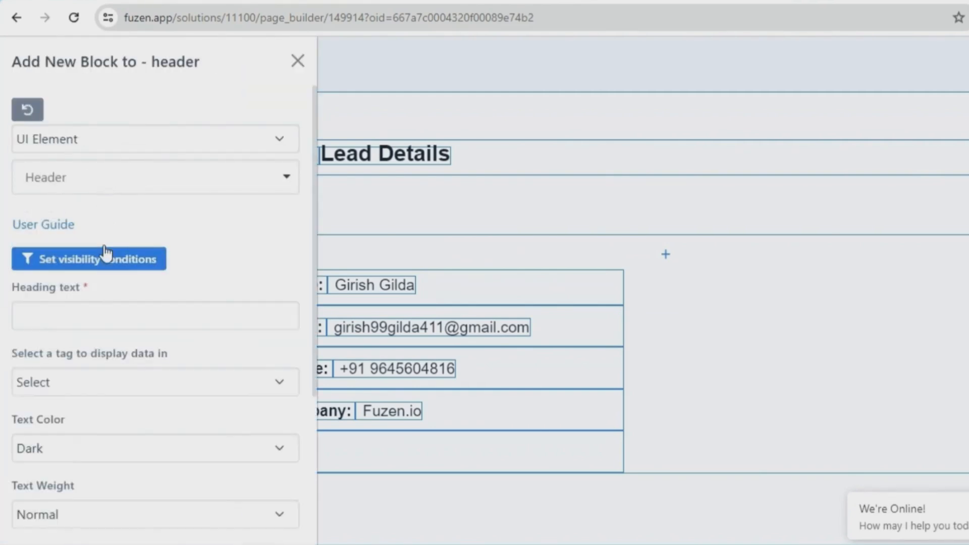
text(Owner)
click(37, 515)
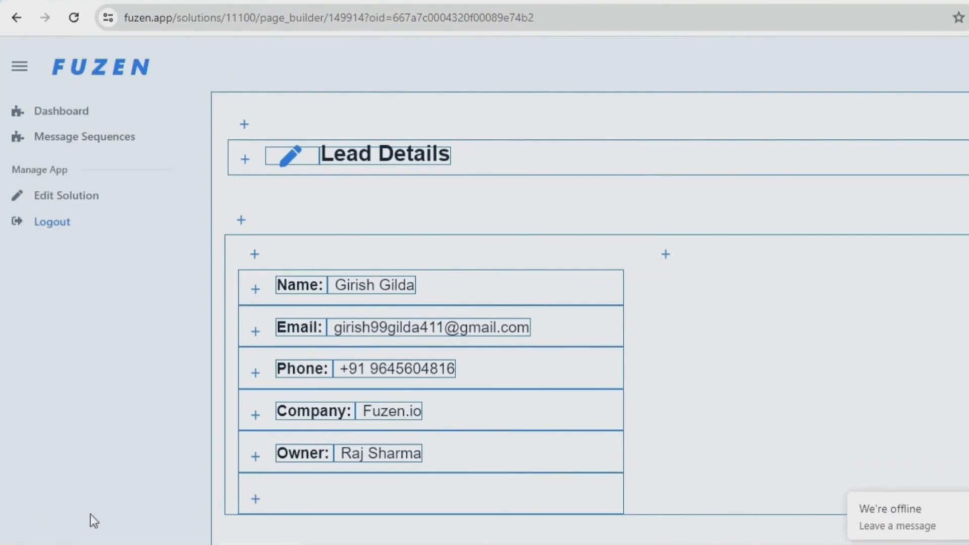
Add a Bio: header to the sixth row, followed by the lead's LinkedIn bio with a Medium left margin
click(255, 499)
click(104, 138)
click(104, 214)
click(104, 179)
text(header)
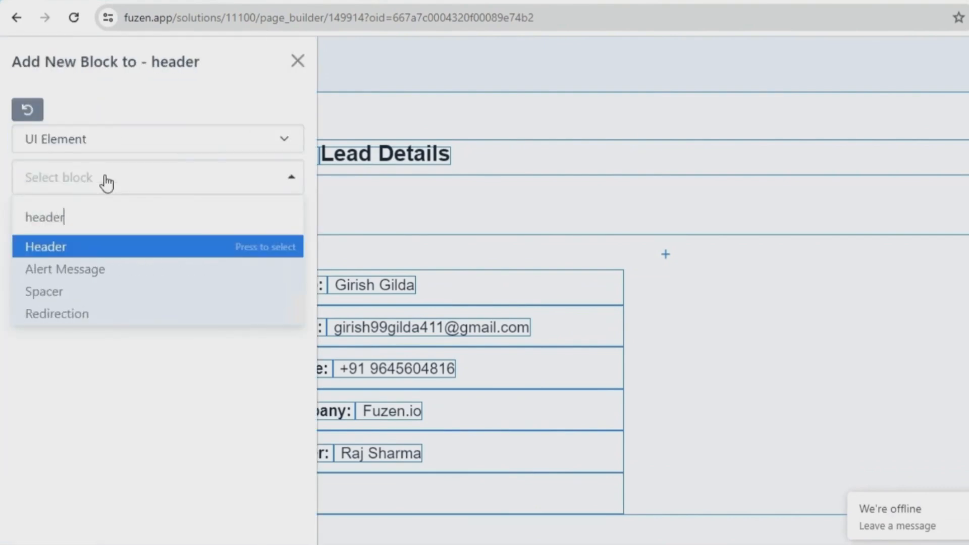
click(104, 244)
click(73, 311)
text(B)
scroll(151, 353, down, 10)
click(41, 513)
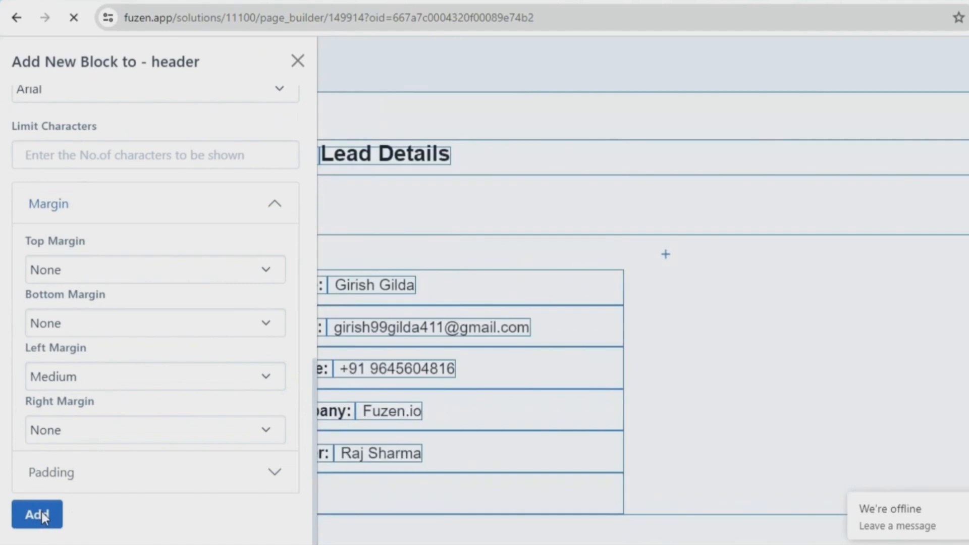
Start a Flexi Form element in the second column, based on the Leads data collection
scroll(196, 348, down, 2)
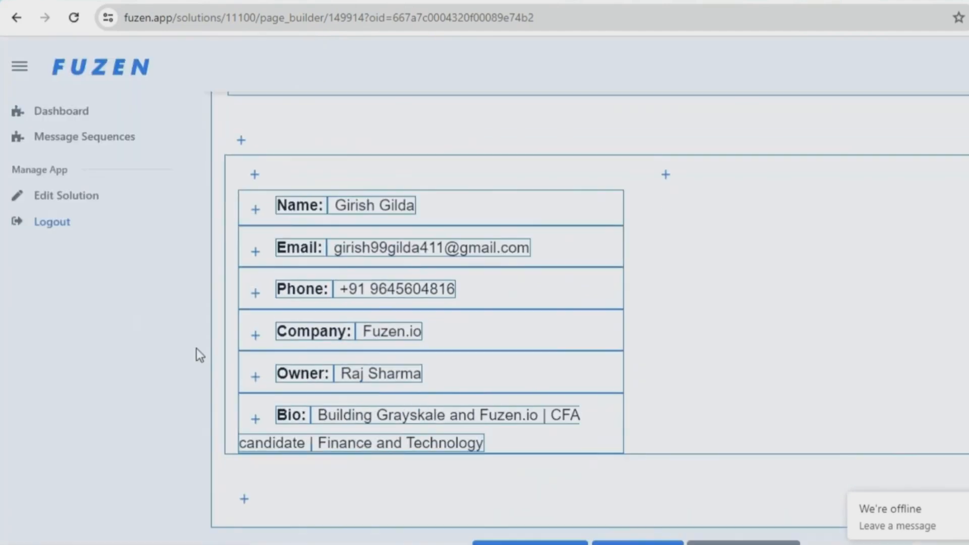
click(665, 175)
click(59, 139)
click(50, 214)
click(79, 187)
text(flexi)
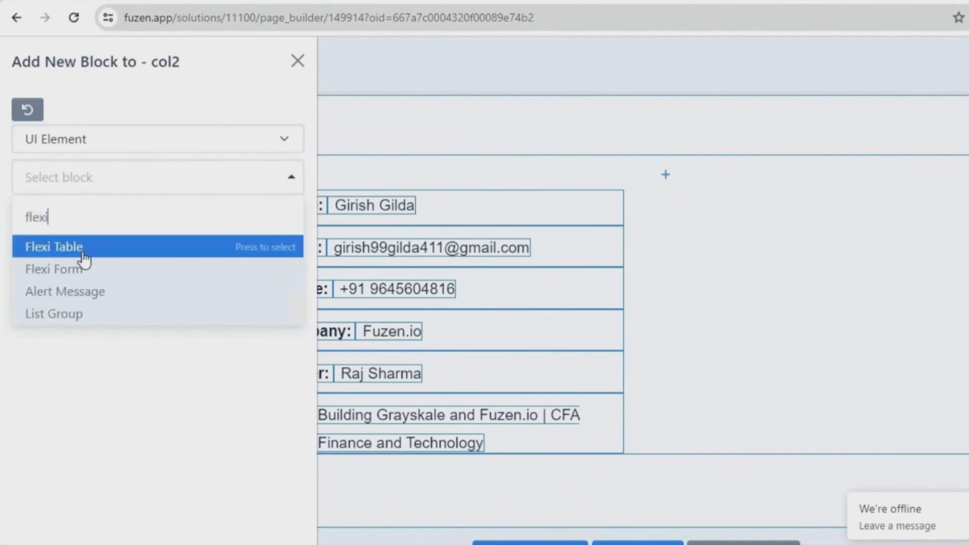
click(79, 269)
click(80, 263)
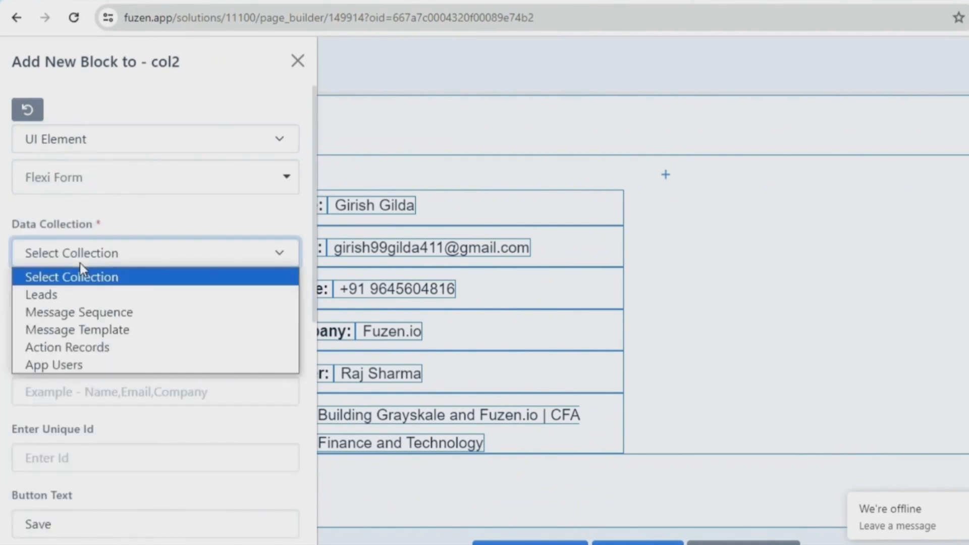
click(82, 294)
Include the Status, Next Action and Next Action Date fields in the form
click(18, 344)
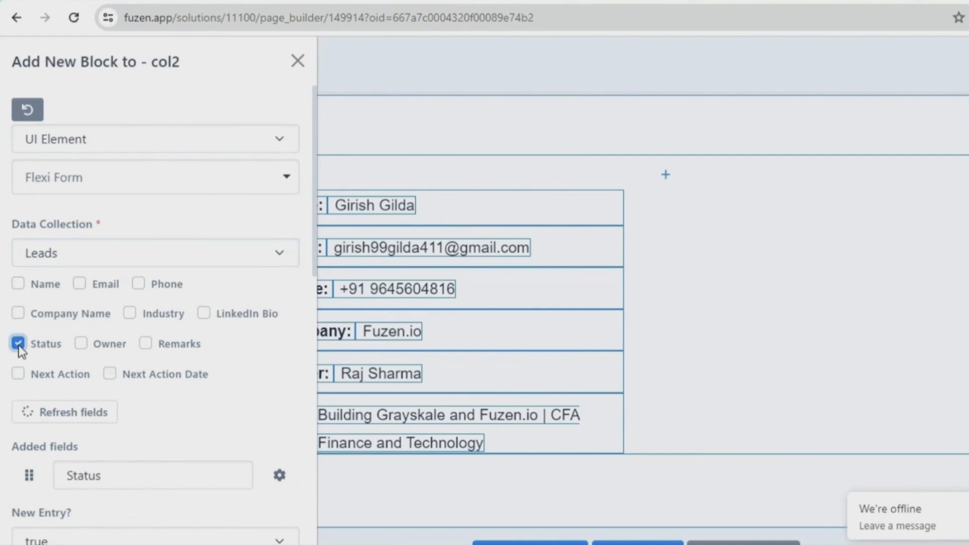
click(18, 374)
click(109, 374)
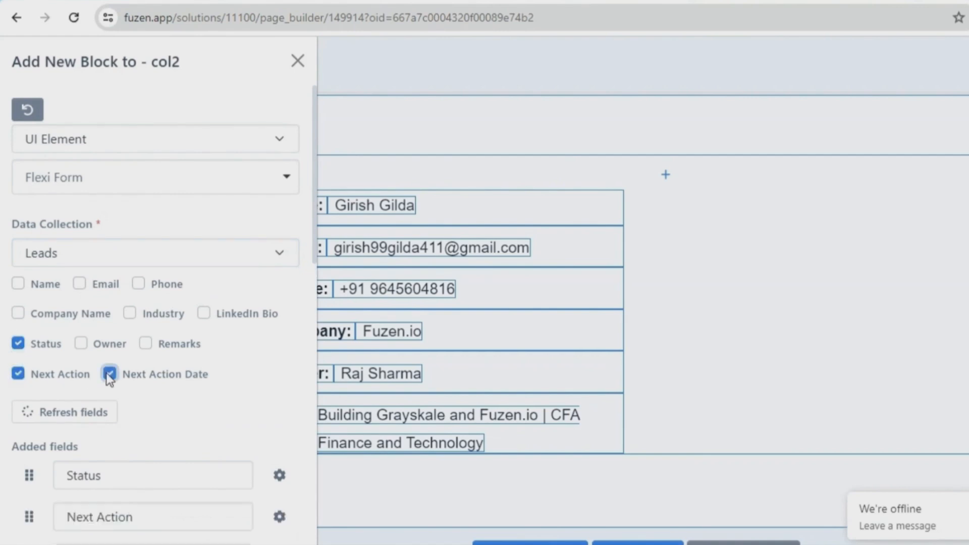
Make Status a Select field with options Fresh, Meeting Done, Demo Done, Quotation, Proposal Sent, Order Received and Cold
scroll(199, 385, down, 2)
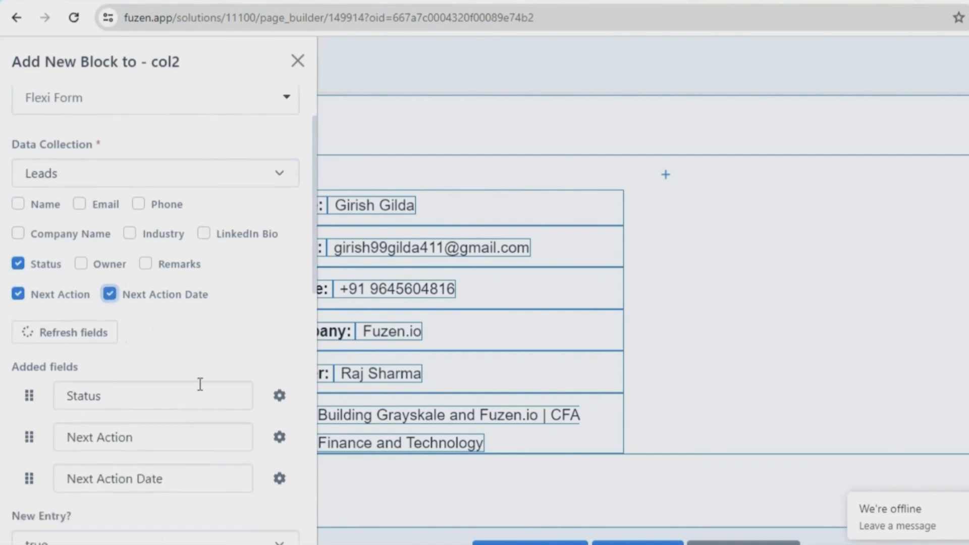
click(279, 396)
click(283, 366)
click(264, 162)
click(461, 407)
text(Fresh,Meeting Done,Demo Done,Quotation, Proposal Sent,Order Received,Cold)
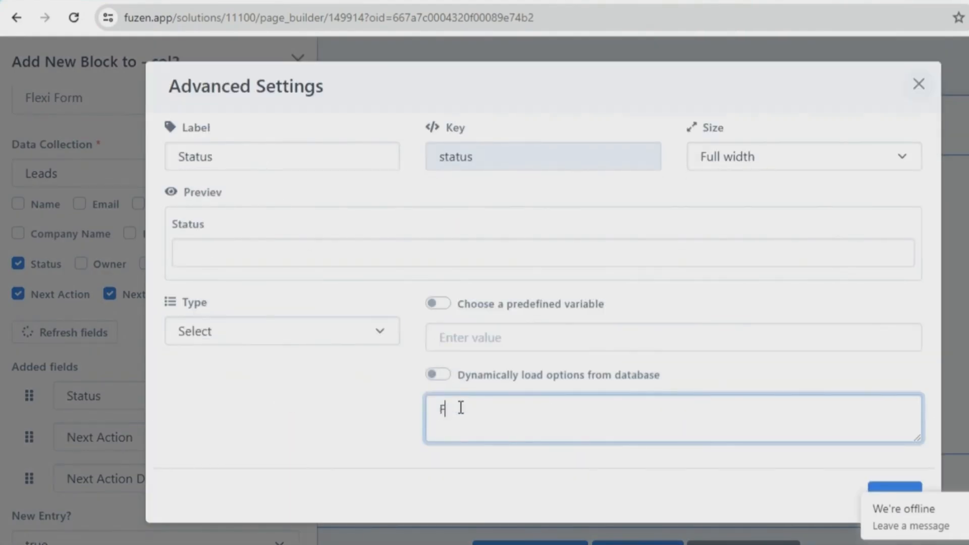
click(894, 487)
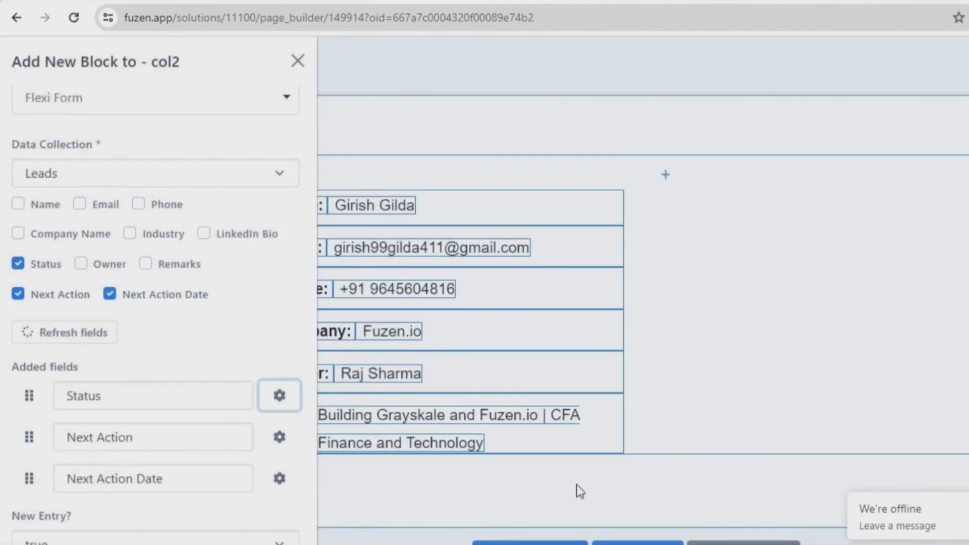
Make Next Action a Select field with options Schedule Meeting, Schedule Demo, Sent Proposal, Follow-up and Support
click(280, 438)
click(268, 374)
click(202, 158)
click(469, 416)
text(Schedule Meeting,Schedule Demo,Sent Proposal,Follow-up,Support)
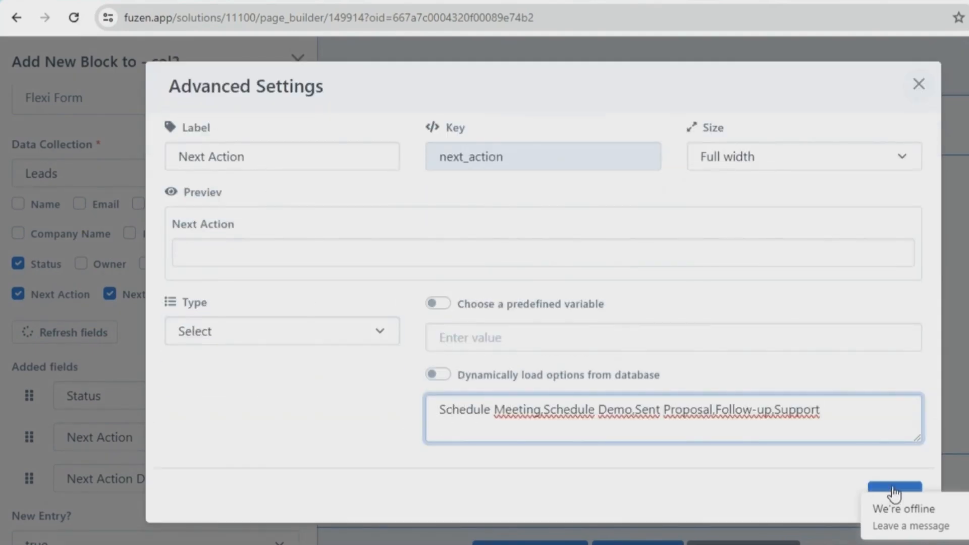
click(895, 488)
Make Next Action Date a date field and add the form to the page with an Update button
click(279, 479)
click(240, 378)
click(192, 229)
click(887, 449)
scroll(113, 456, down, 5)
click(43, 520)
Save the Lead Details page and open its live version
scroll(628, 454, down, 3)
click(628, 456)
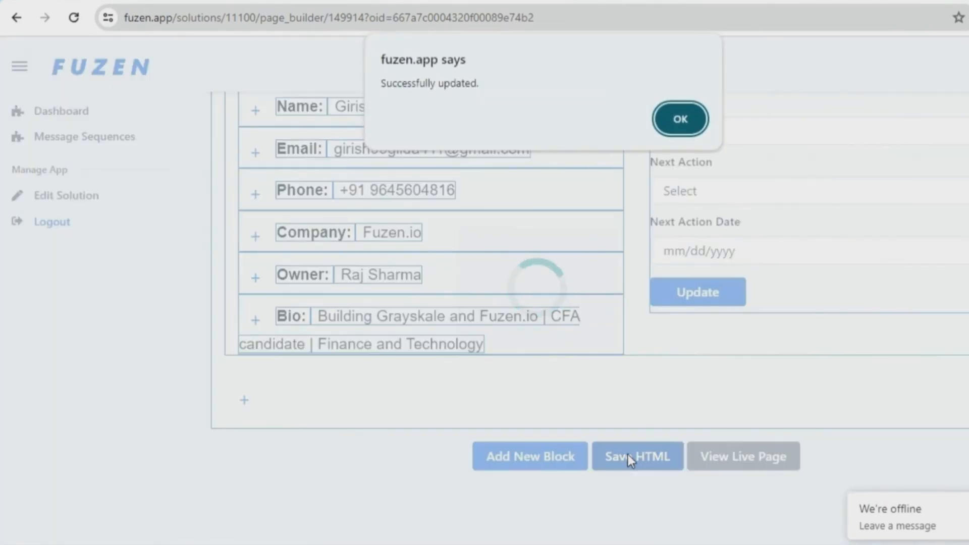
click(681, 119)
click(733, 457)
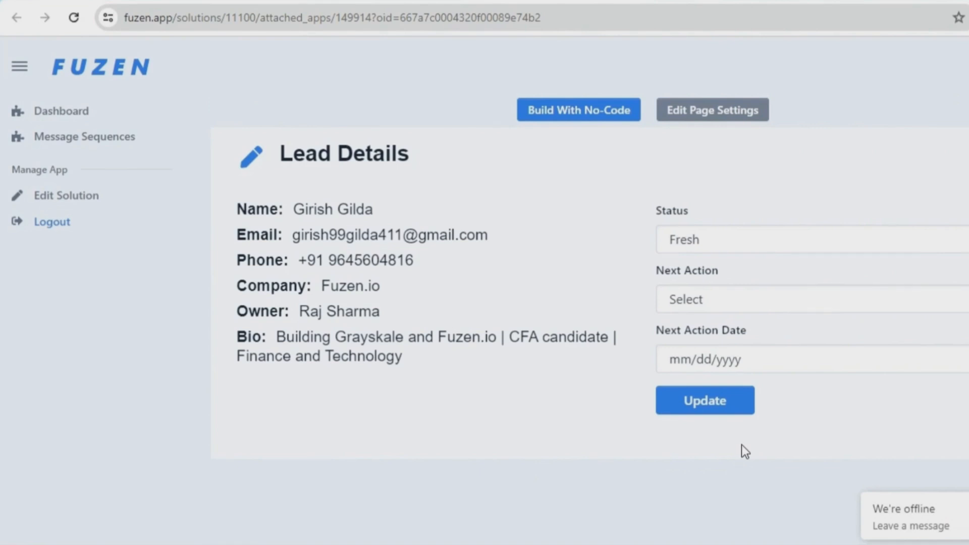
Set the lead's next action to Schedule Meeting with the date 07/02/2024 and submit the update
click(710, 298)
click(712, 341)
click(801, 354)
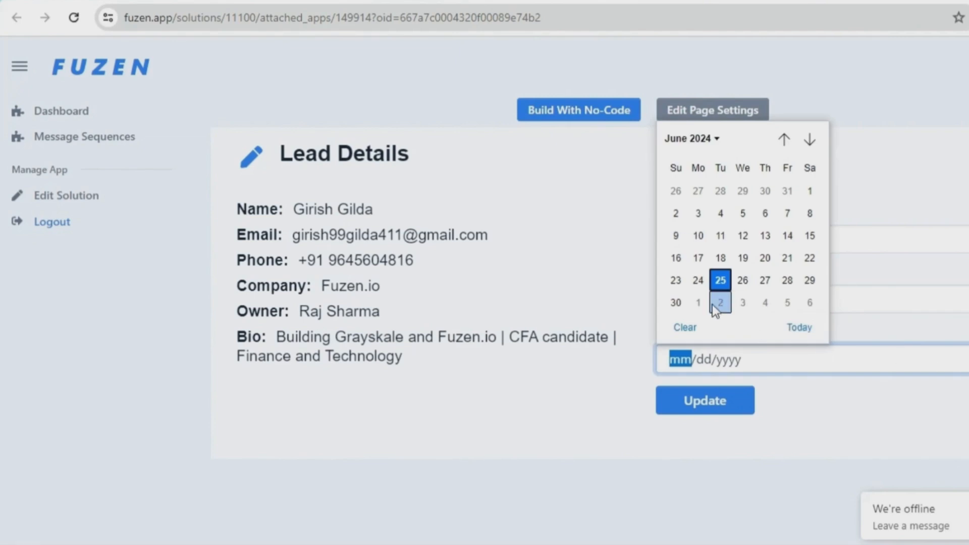
click(720, 302)
click(708, 407)
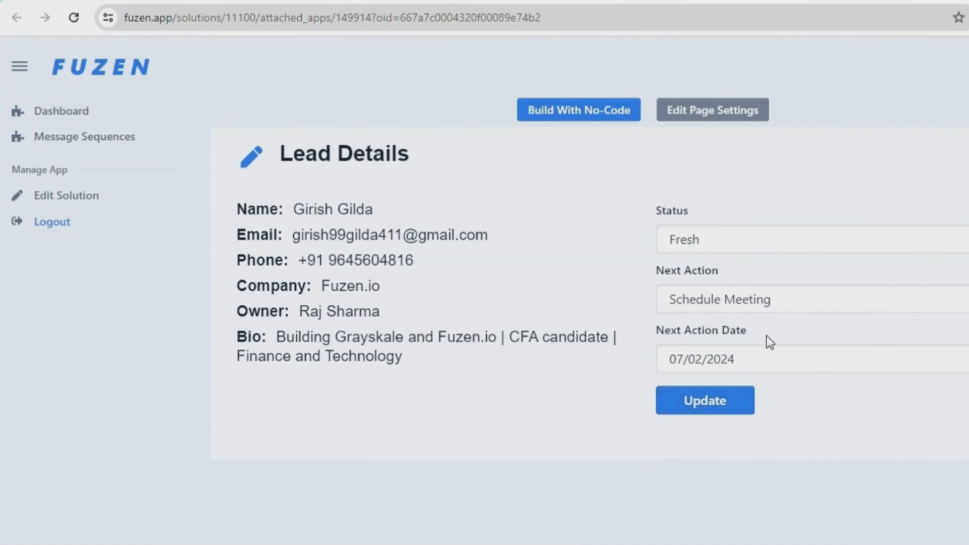
Open the Message Sequences page in the no-code page builder
click(113, 144)
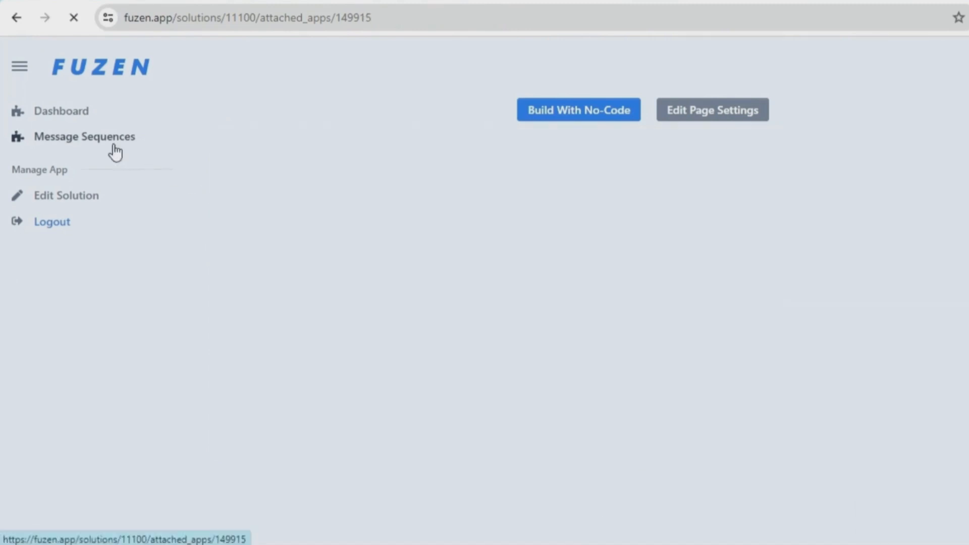
click(544, 125)
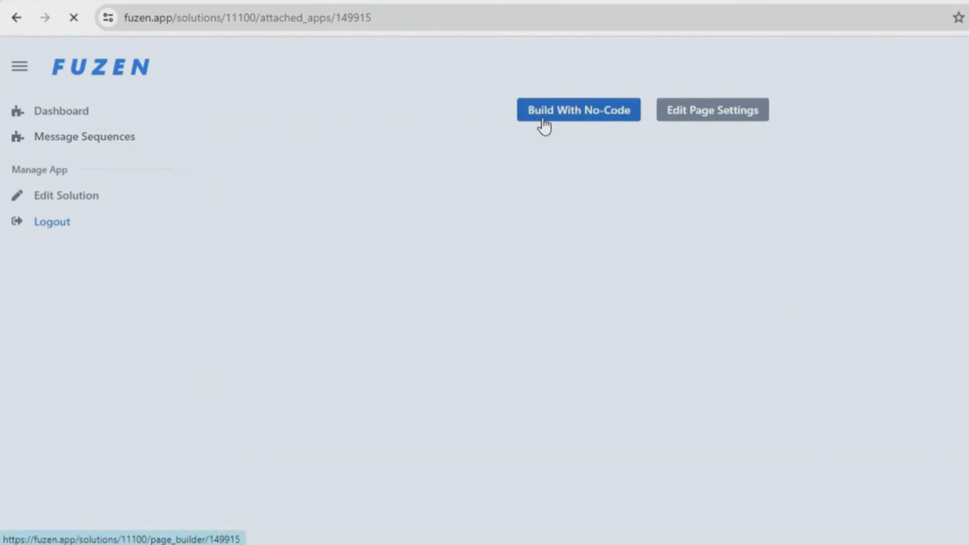
click(537, 117)
Add an HTML Structure with header, body and footer areas, headed by an envelope icon and the title Messaging Sequences
click(136, 147)
click(137, 198)
click(138, 182)
click(143, 270)
scroll(52, 393, down, 1)
click(33, 522)
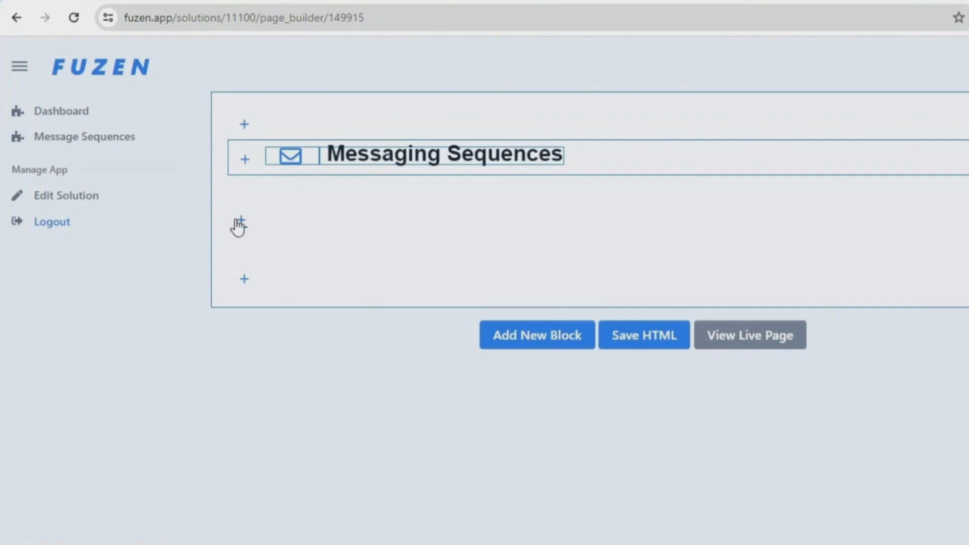
Start a Form element in the page body named Messaging Sequences with the form ID messaging_sequences
click(237, 222)
click(183, 137)
click(170, 212)
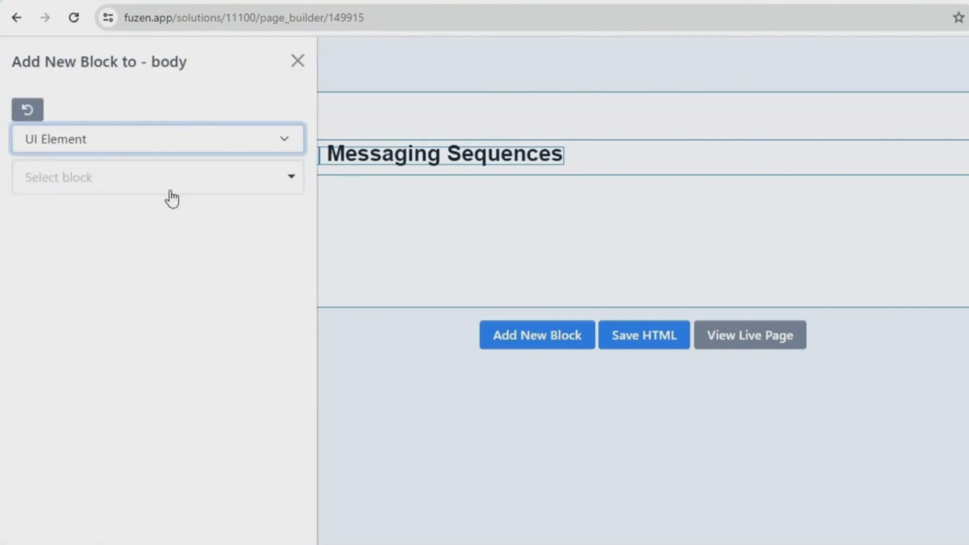
click(171, 194)
text(form)
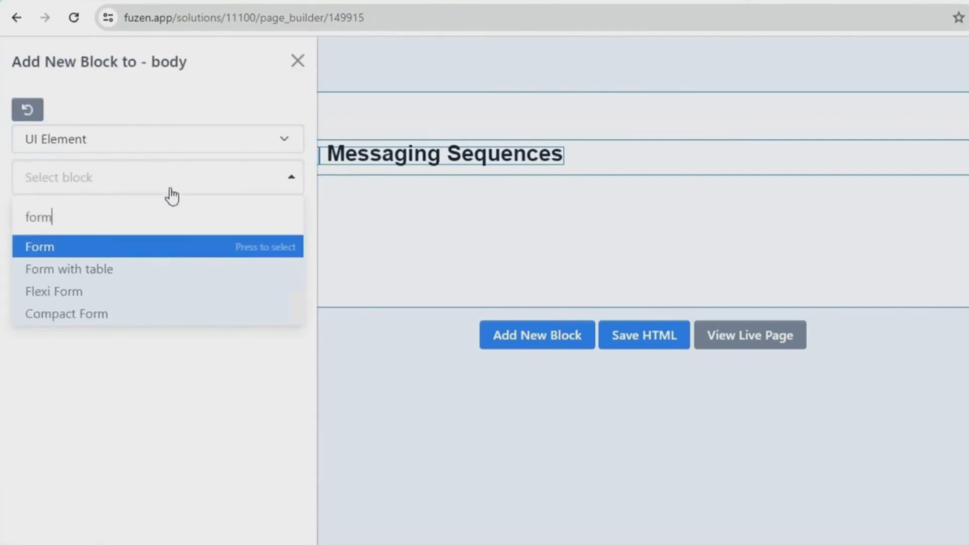
click(172, 249)
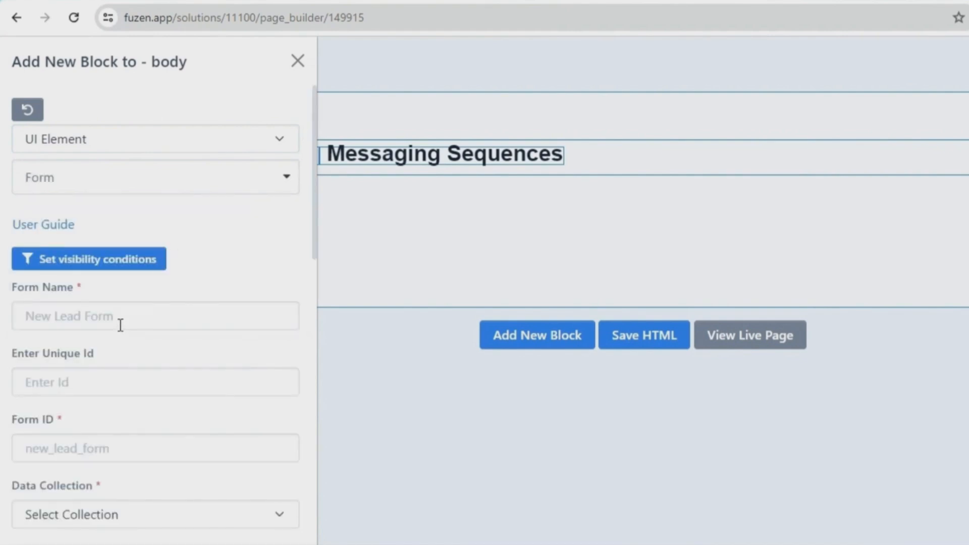
click(121, 326)
text(Messaging Sequences)
key(Tab)
key(Tab)
text(messaging_sequences)
Base the form on the Message Sequence collection and include its Title and Description fields
scroll(40, 362, down, 3)
click(41, 362)
click(57, 416)
click(18, 383)
click(72, 383)
Set the form to refresh the page after submission and add it to the body
scroll(64, 441, down, 3)
scroll(65, 441, down, 7)
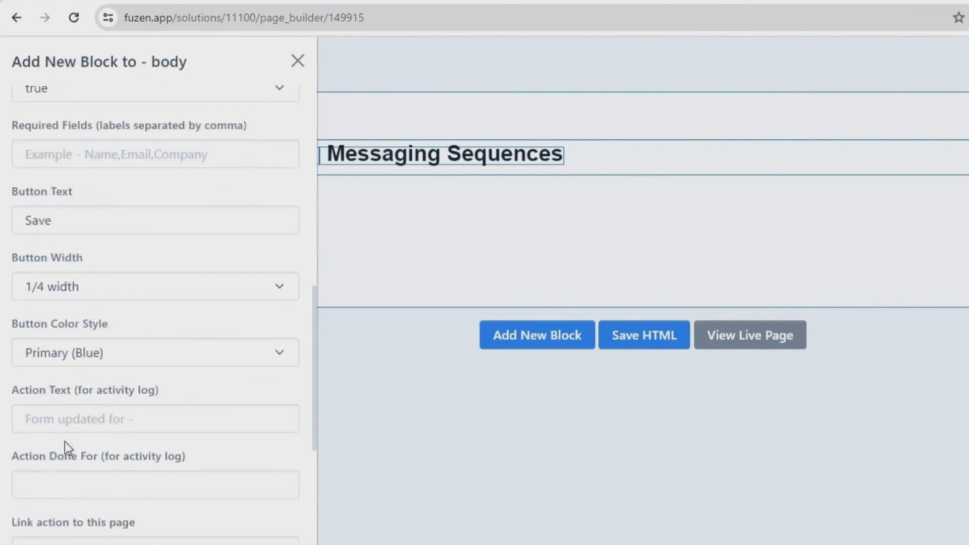
click(73, 459)
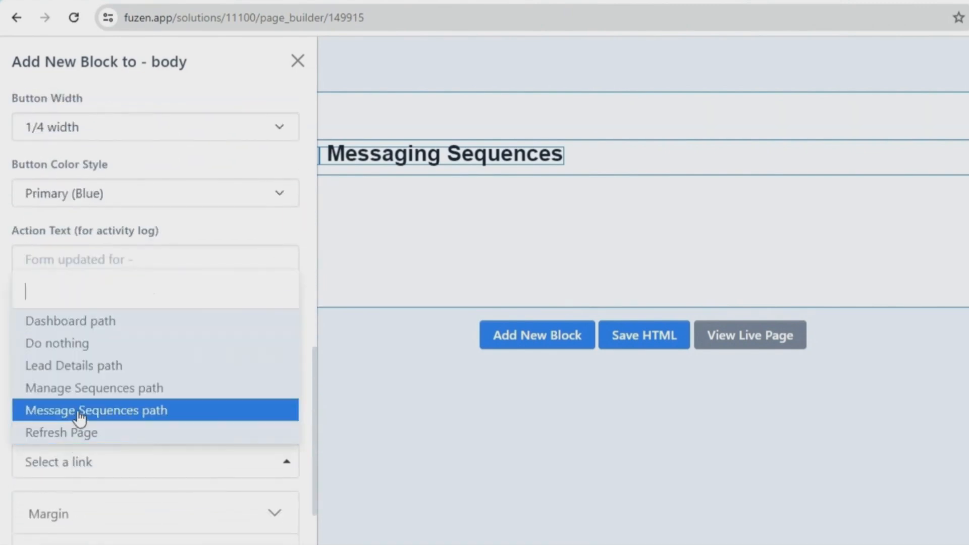
click(80, 430)
scroll(78, 459, down, 2)
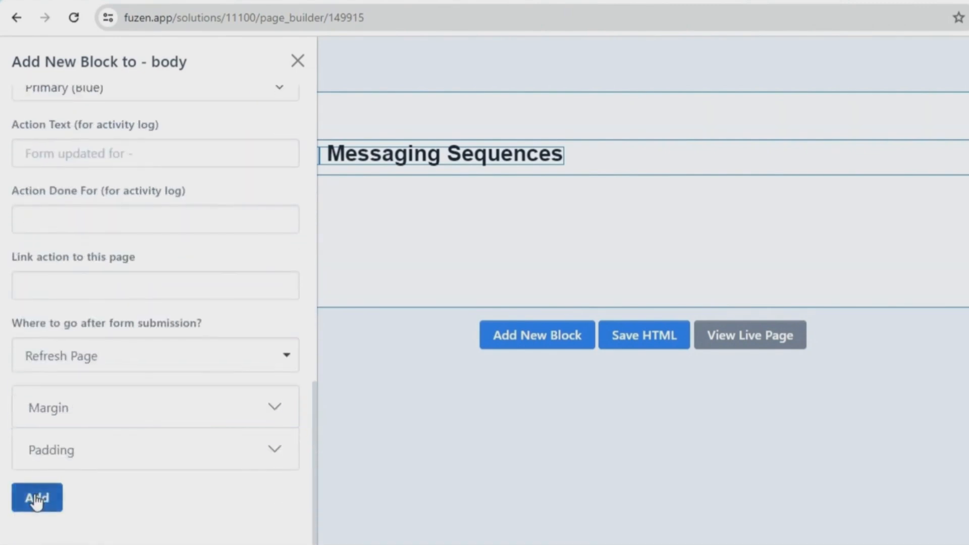
click(36, 498)
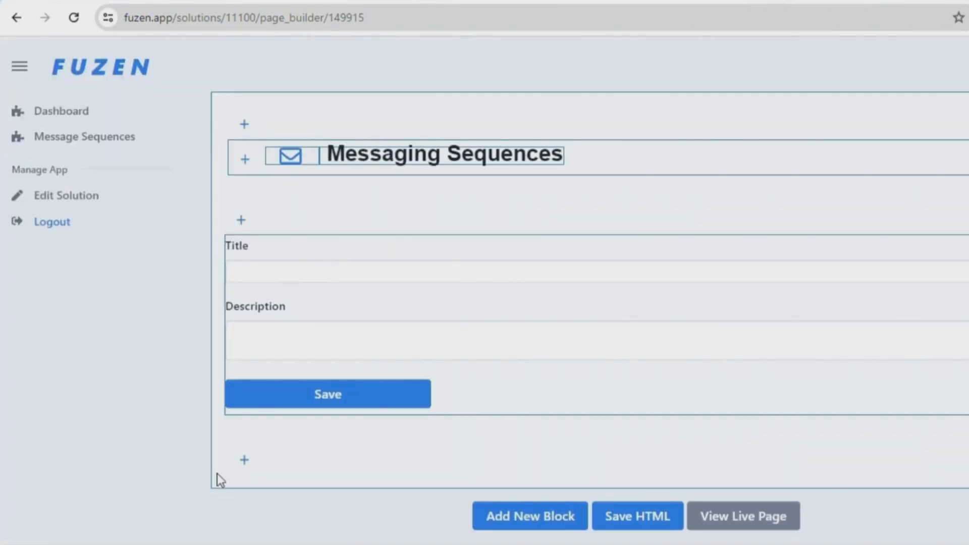
Start a Flexi Table element in the footer, with new data filtered from the Message Sequence collection
click(244, 459)
click(139, 146)
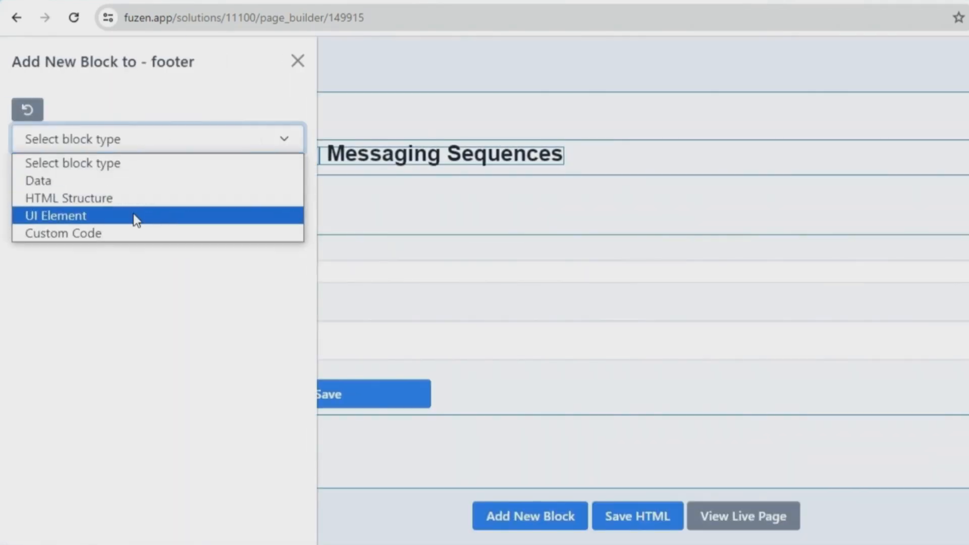
click(136, 217)
click(136, 192)
text(flex)
click(128, 245)
click(106, 284)
click(99, 320)
click(98, 348)
click(98, 409)
Set the table's filter rule to use the title field and choose its comparison operator
click(58, 430)
click(75, 459)
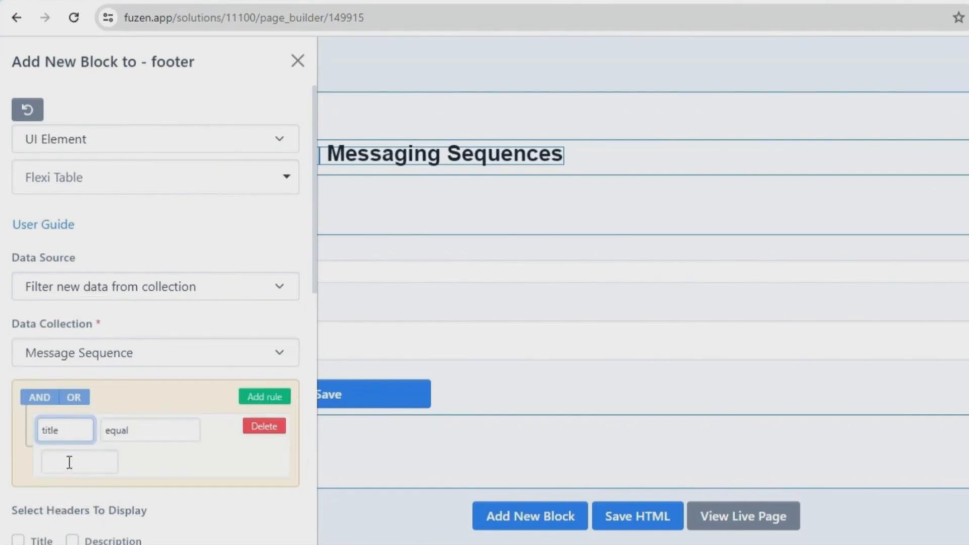
click(120, 437)
click(121, 369)
Display the Title and Description headers in the table
scroll(62, 420, down, 2)
click(19, 437)
click(72, 437)
Link the table entries to the Manage Sequences path, turn off the export options and add the table to the footer
scroll(73, 439, down, 8)
click(102, 363)
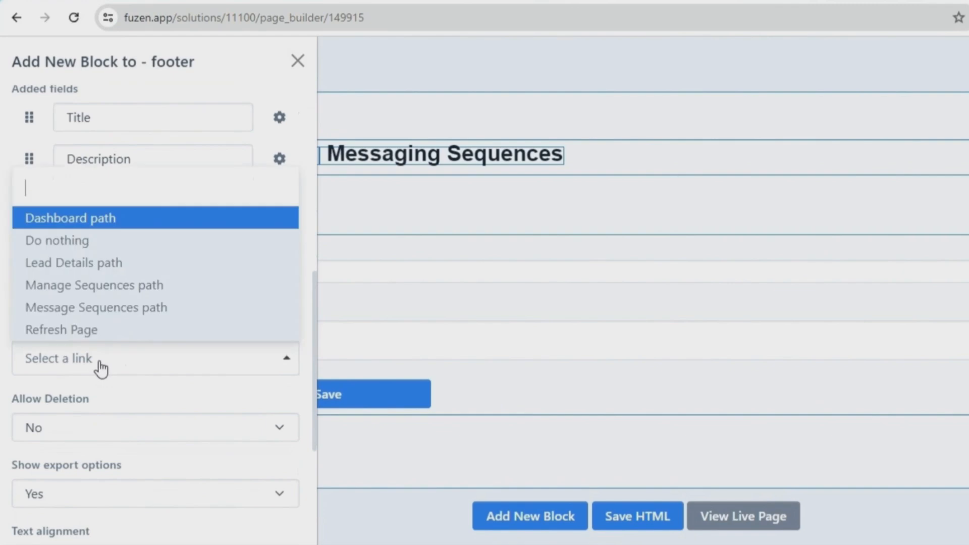
click(125, 285)
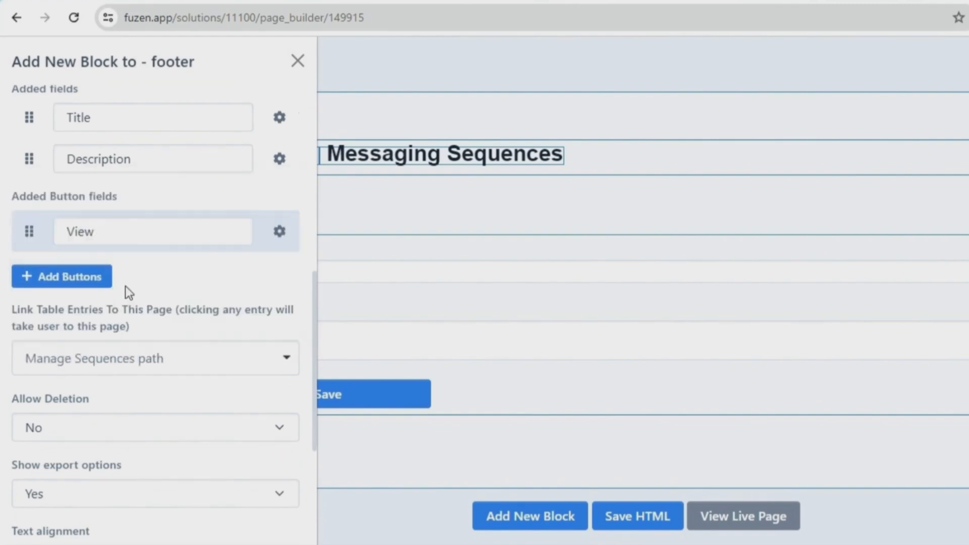
scroll(118, 305, down, 3)
scroll(117, 306, down, 2)
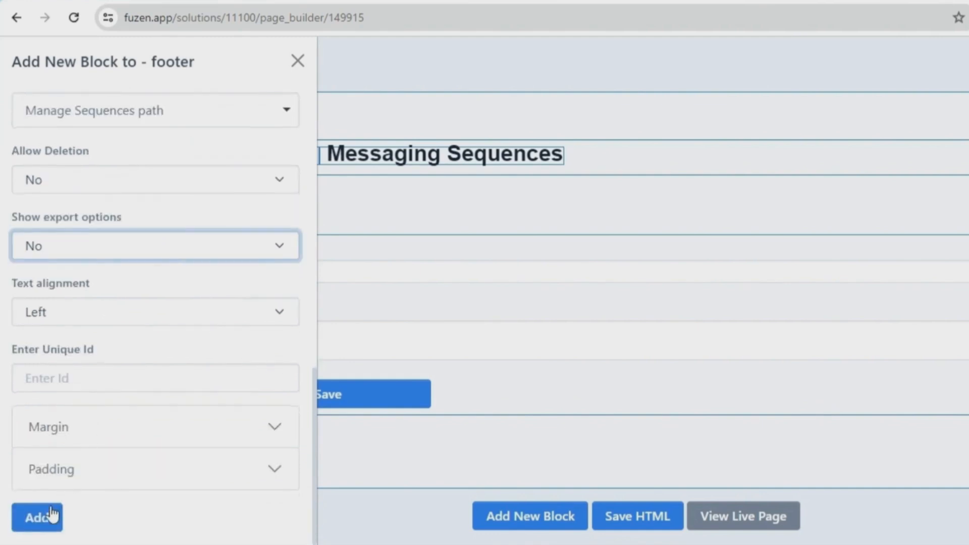
click(52, 505)
Save the Messaging Sequences page and view it live
scroll(495, 383, down, 5)
click(610, 454)
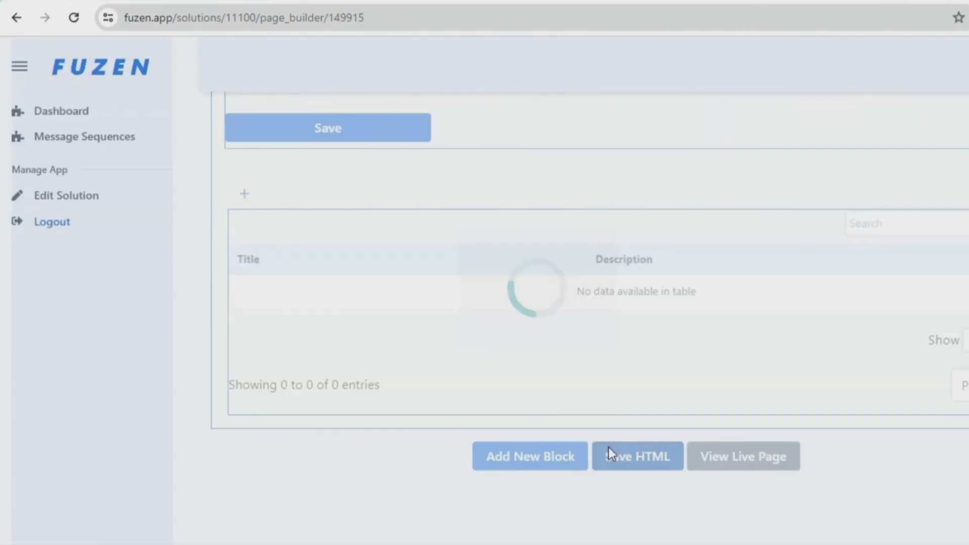
click(682, 121)
click(729, 455)
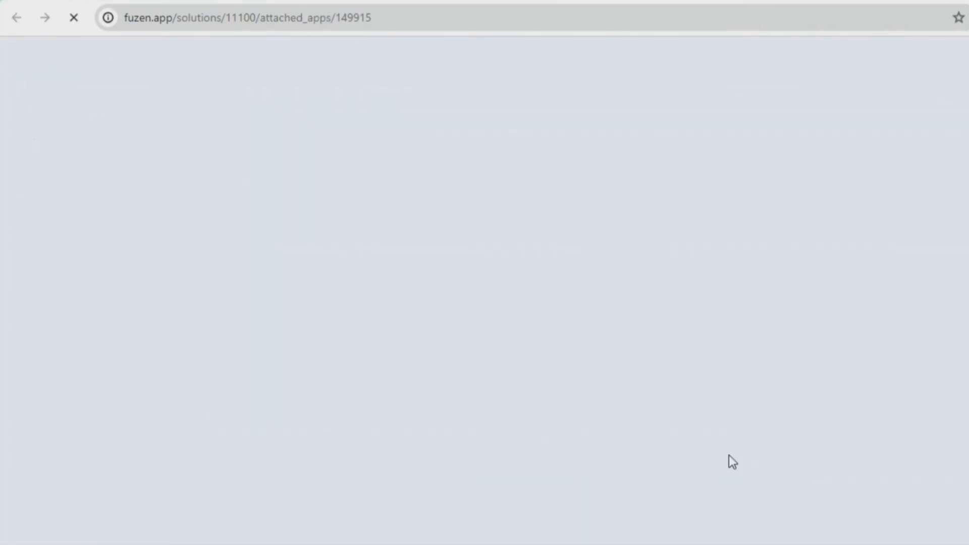
Save a sequence titled "Linkedin Outreach" with the description "This message sequence will be sent to a new connection on LinkedIn"
click(281, 232)
text(Lin)
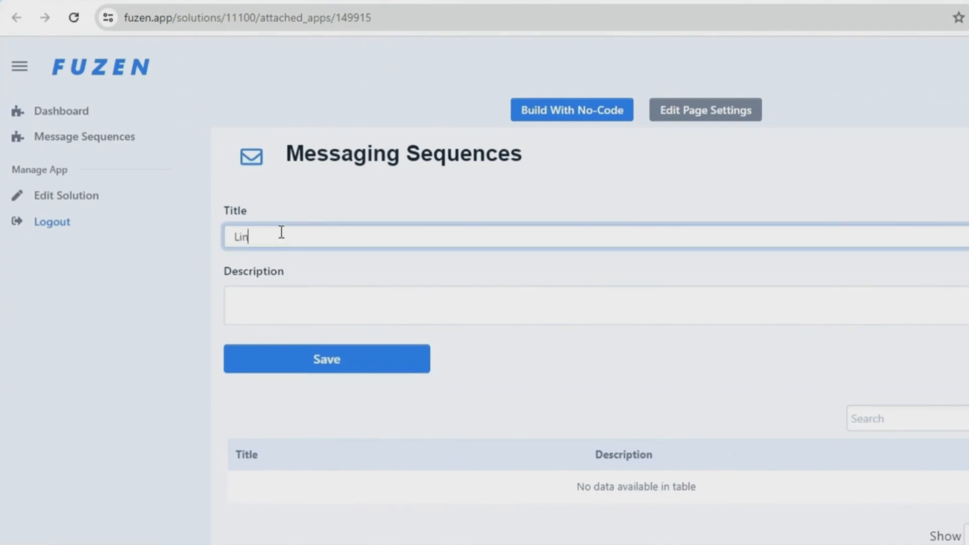
text(kedin Outreach)
key(Tab)
text(This message sequence will be sent to a new connection on LinkedIn)
click(313, 360)
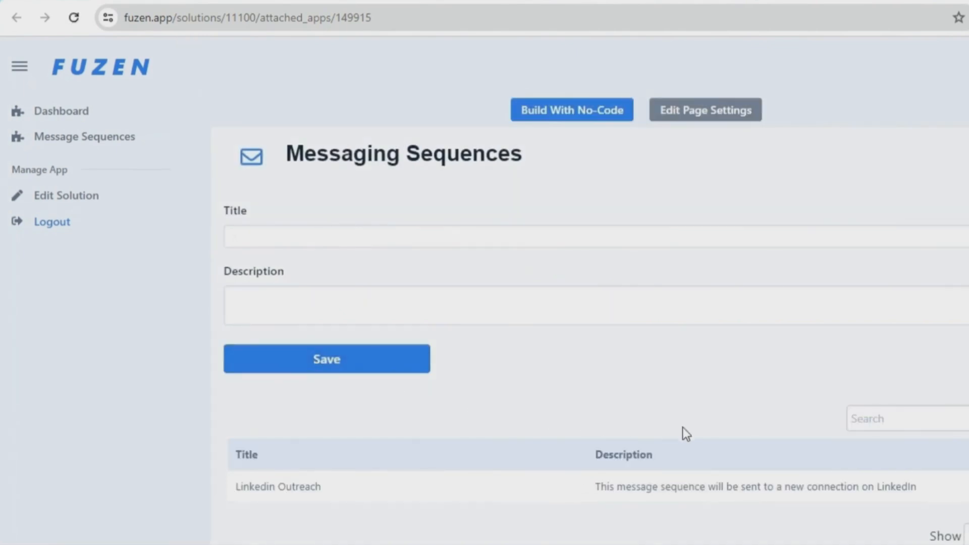
Open the Linkedin Outreach entry's linked page and start building it with no-code
scroll(819, 428, down, 2)
click(278, 407)
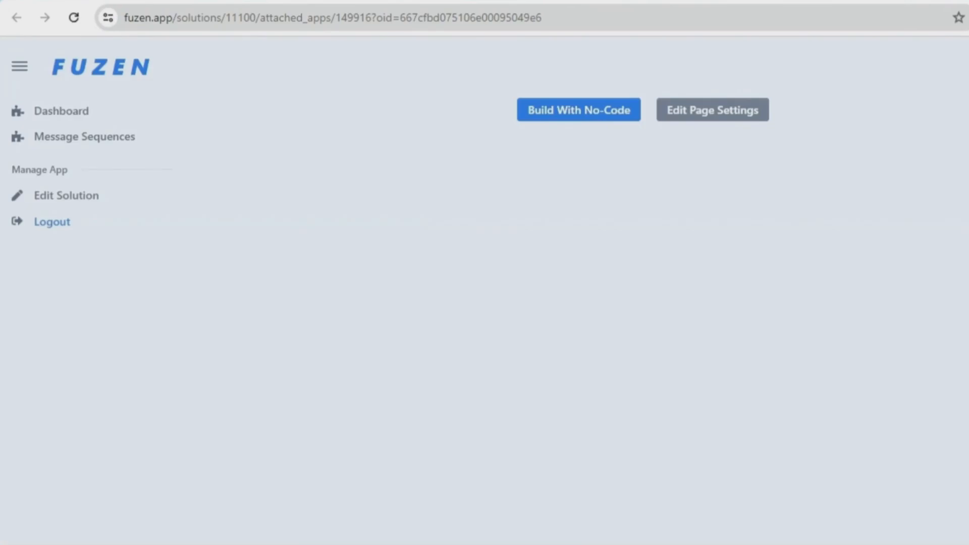
click(538, 115)
Add an HTML Structure block with header, body and footer sections to the page content
click(197, 144)
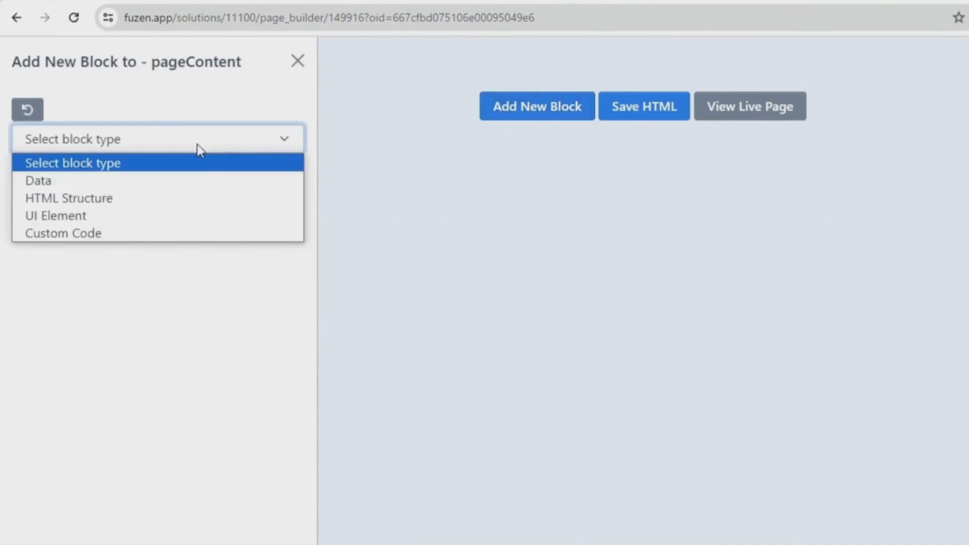
click(203, 198)
click(204, 186)
click(195, 274)
scroll(101, 429, down, 1)
click(48, 510)
Add a Header element with a pencil icon and the heading text "Manage Messaging Sequence" to the header section
click(242, 165)
click(147, 139)
click(119, 217)
click(112, 182)
scroll(128, 313, down, 6)
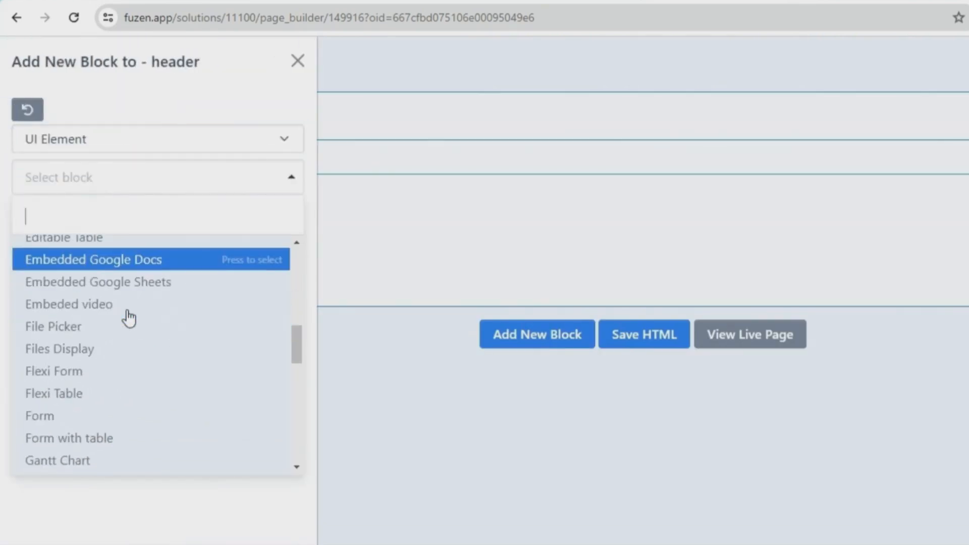
click(122, 401)
click(112, 316)
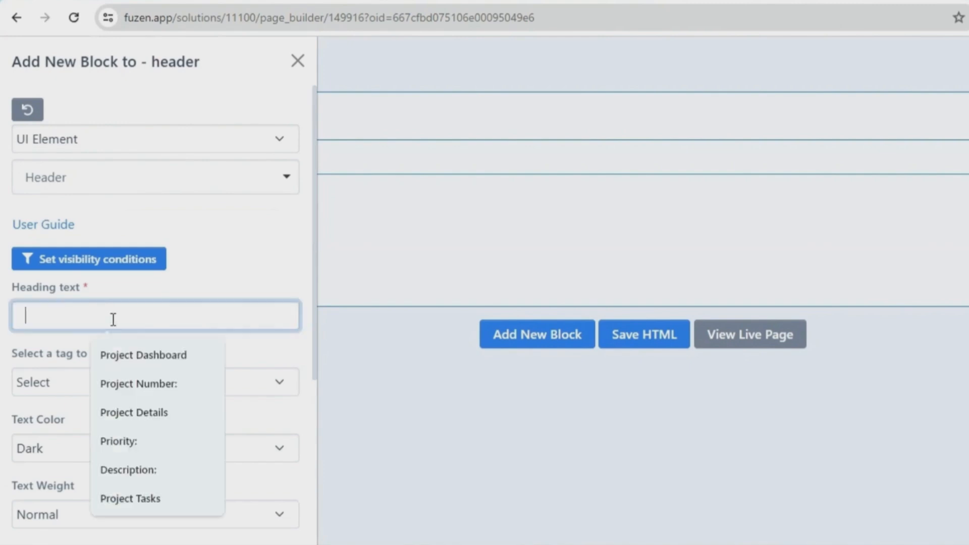
scroll(91, 414, down, 10)
click(53, 531)
Start a Data Variable block in the page content that uses another page variable, Current Object Data (oid)
click(81, 139)
click(72, 180)
click(75, 192)
click(76, 269)
click(75, 255)
click(76, 309)
click(76, 323)
Make the variable select a value by the _id key, name it sequenceid and save it
click(80, 437)
click(74, 399)
click(77, 450)
click(73, 457)
click(112, 224)
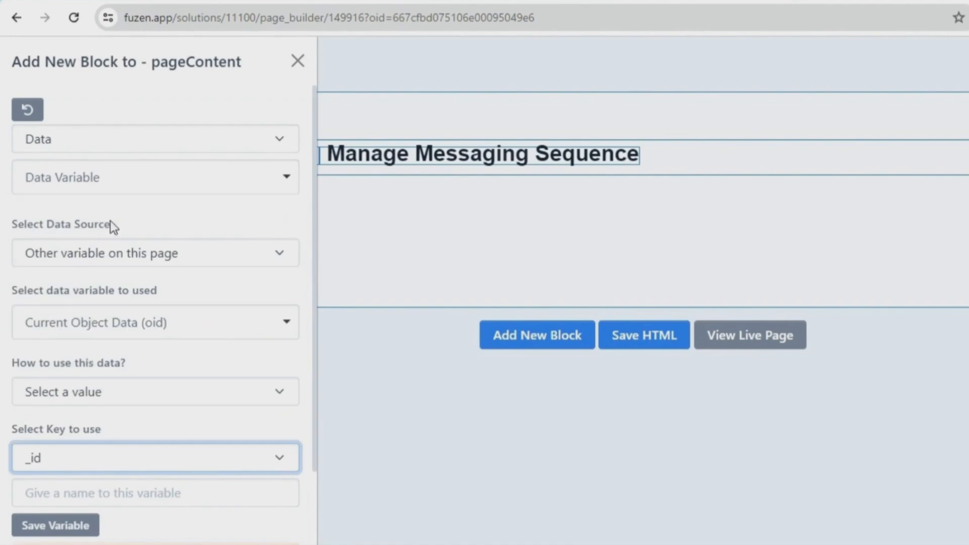
scroll(86, 398, down, 2)
click(76, 408)
text(sequenceid)
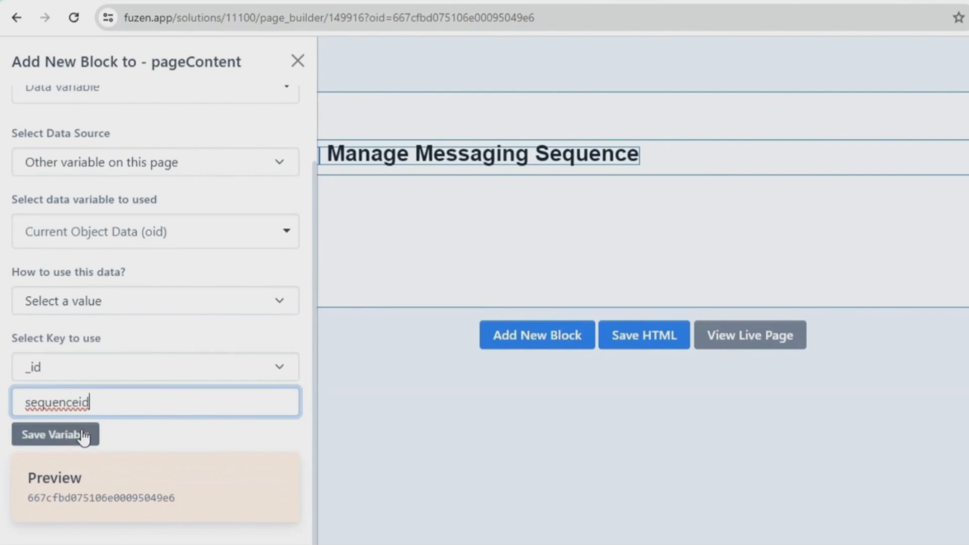
click(80, 431)
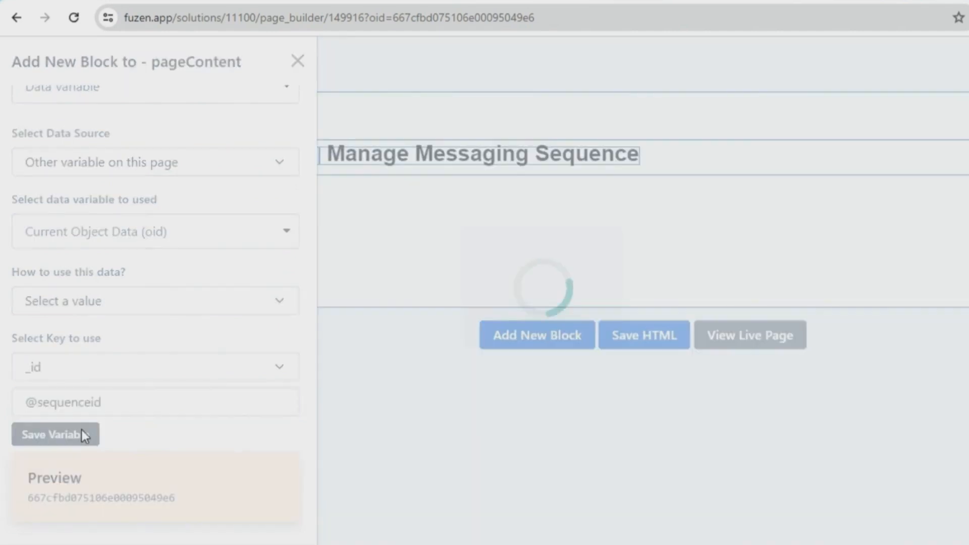
Start a Flexi Form element in the body based on the Message Template collection
click(241, 323)
click(117, 144)
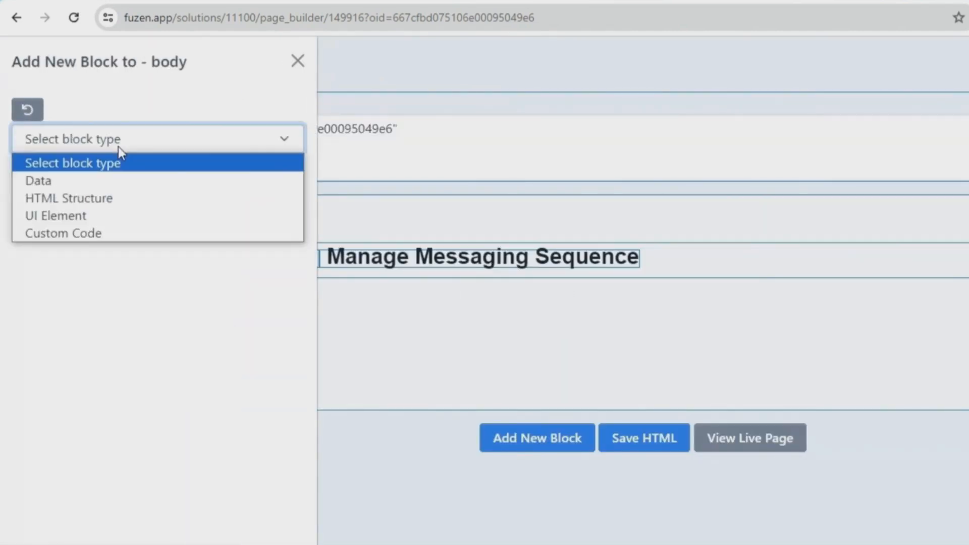
click(114, 217)
click(110, 181)
text(flexi)
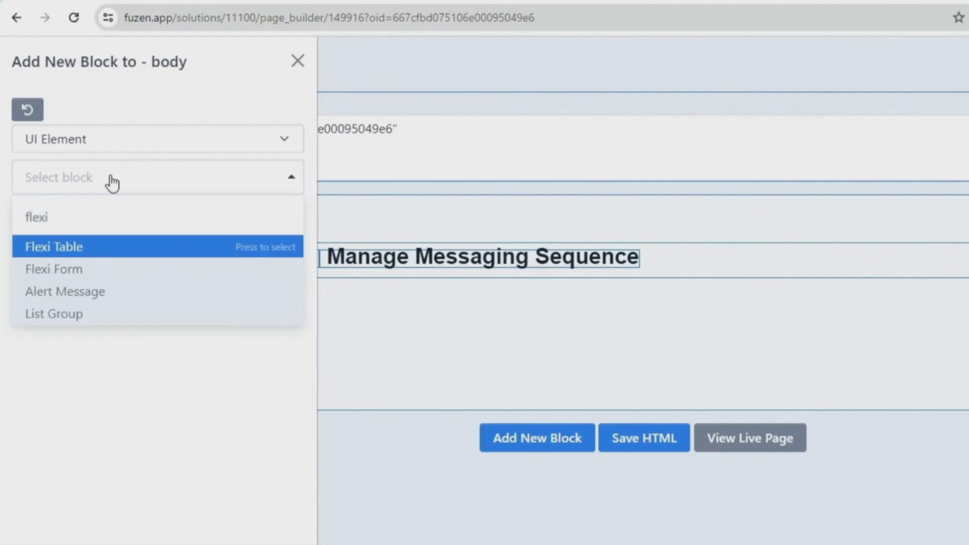
click(100, 272)
click(112, 246)
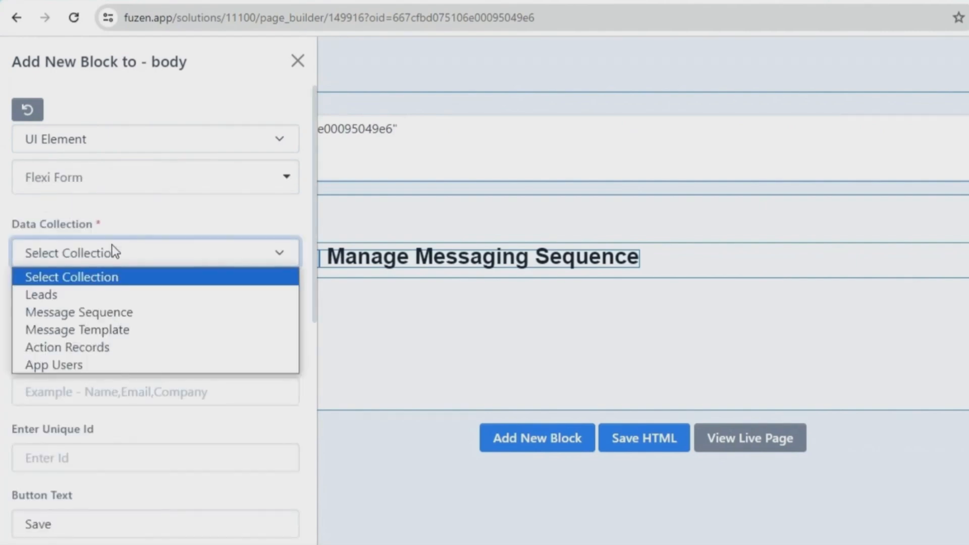
click(133, 329)
Include the Message Text, Serial Number, Delay and Sequence Id fields in the form
click(19, 285)
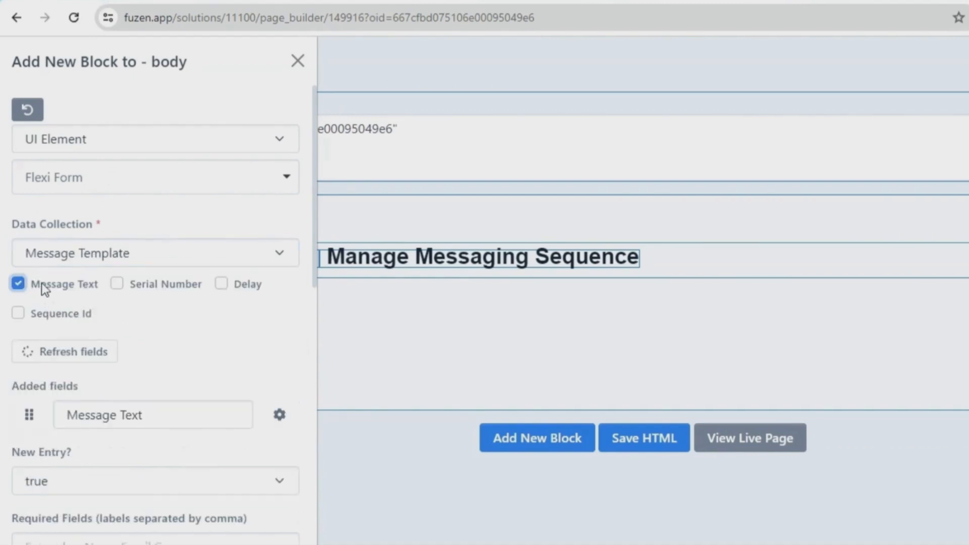
click(116, 285)
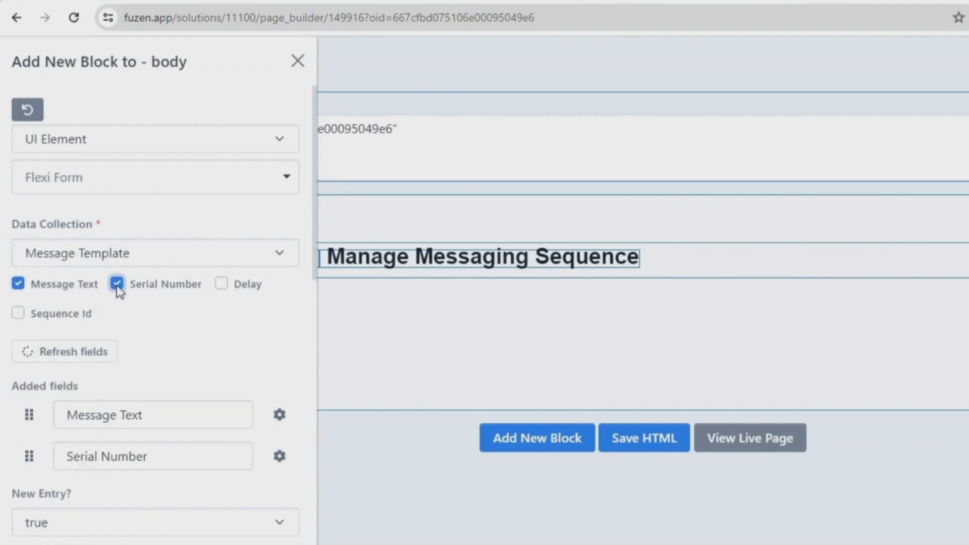
click(216, 287)
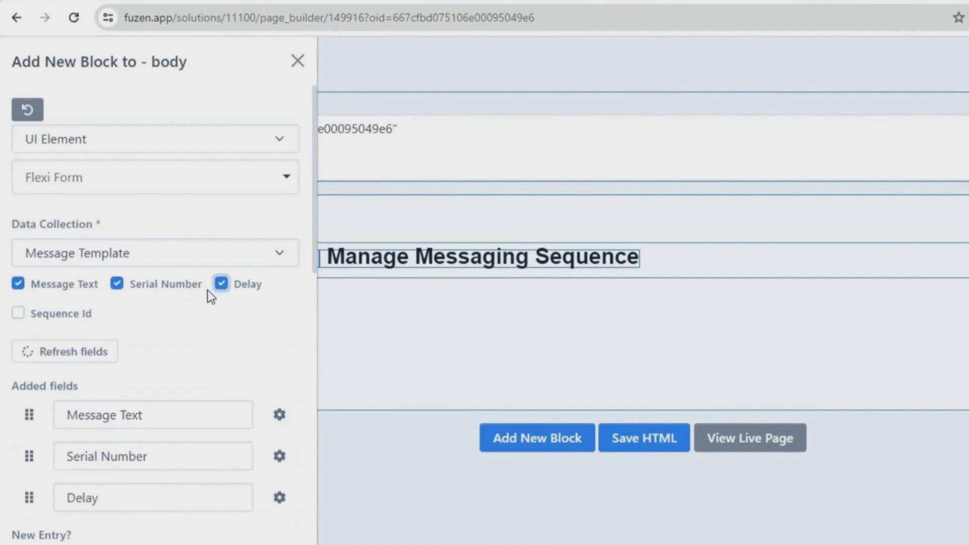
click(20, 314)
scroll(161, 302, down, 2)
click(286, 462)
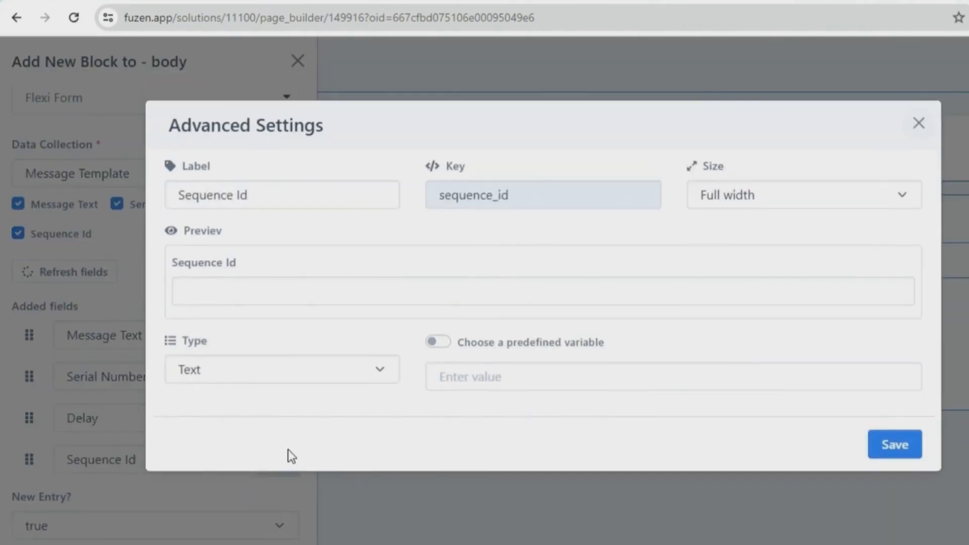
click(282, 381)
click(272, 315)
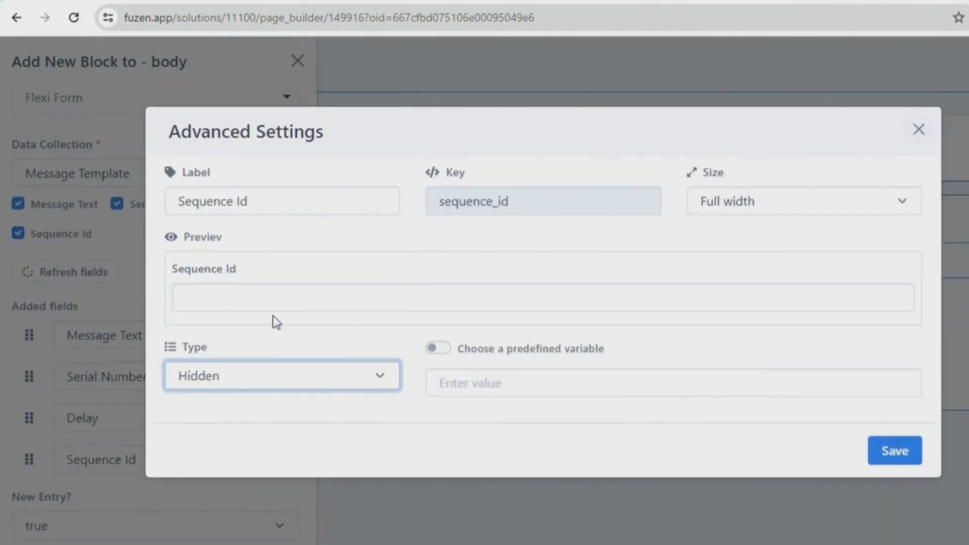
click(434, 348)
click(476, 386)
click(482, 421)
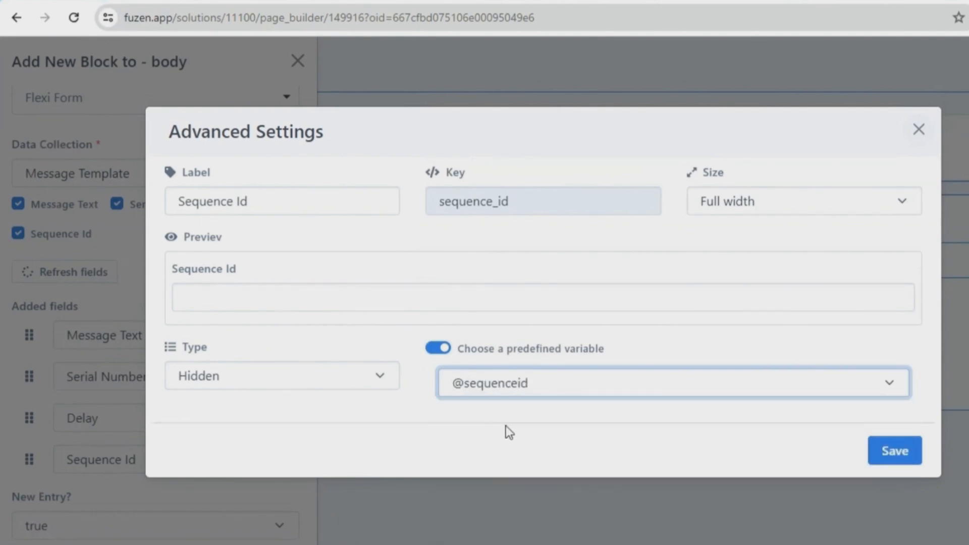
click(910, 457)
Set the message template form to refresh the page after submission and add it to the body
scroll(57, 333, down, 6)
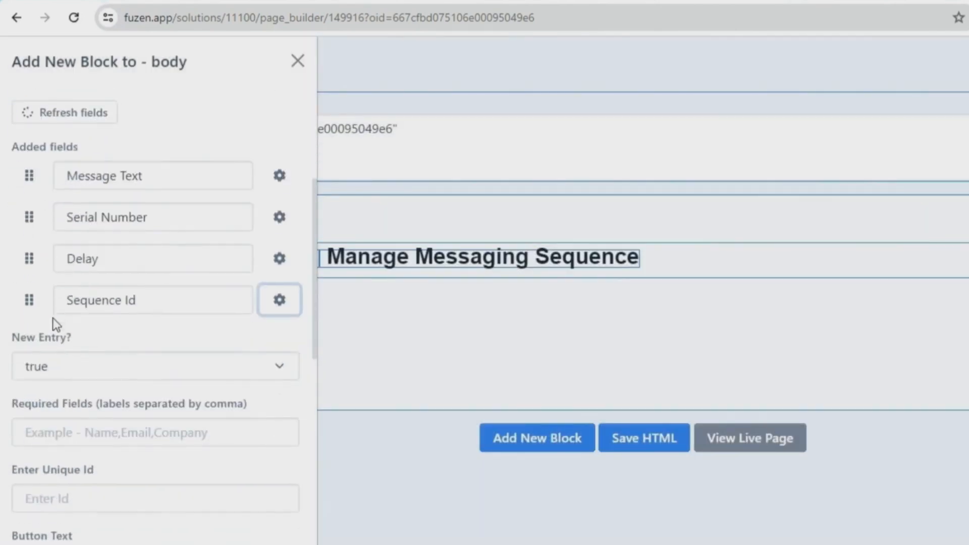
scroll(56, 324, down, 4)
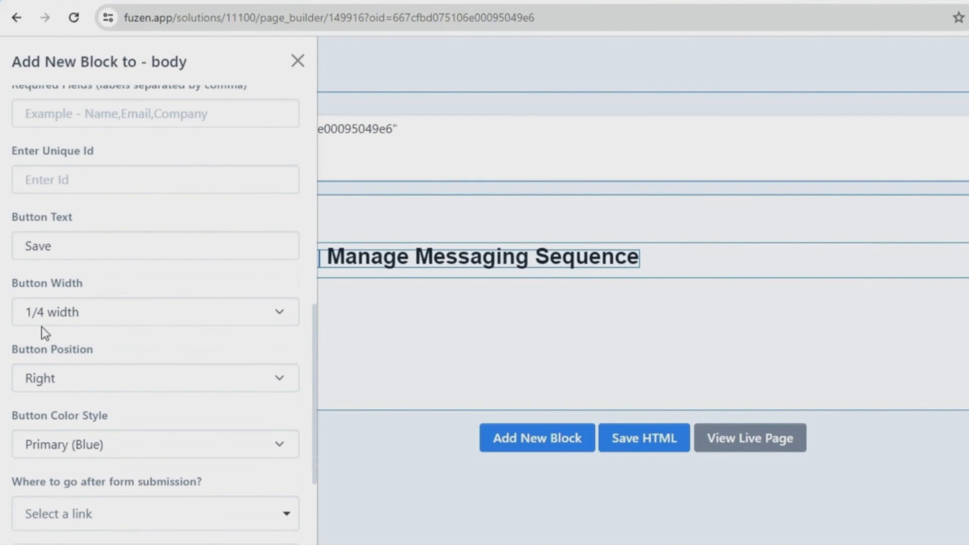
scroll(40, 318, down, 2)
click(63, 434)
click(61, 409)
scroll(54, 445, down, 2)
click(33, 500)
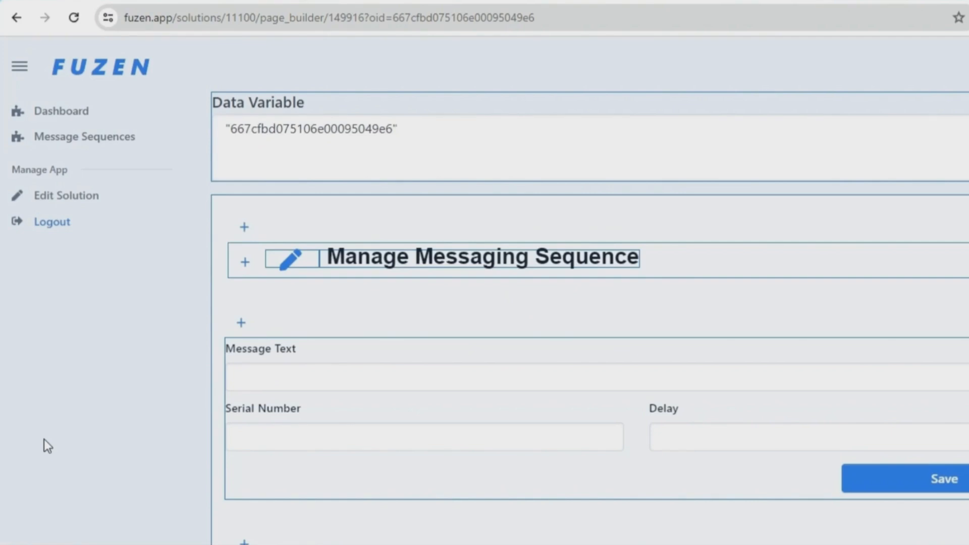
Start a Table element in the footer, with new data filtered from the Message Template collection
scroll(273, 365, down, 3)
click(244, 439)
click(111, 137)
click(111, 214)
click(108, 189)
text(Table)
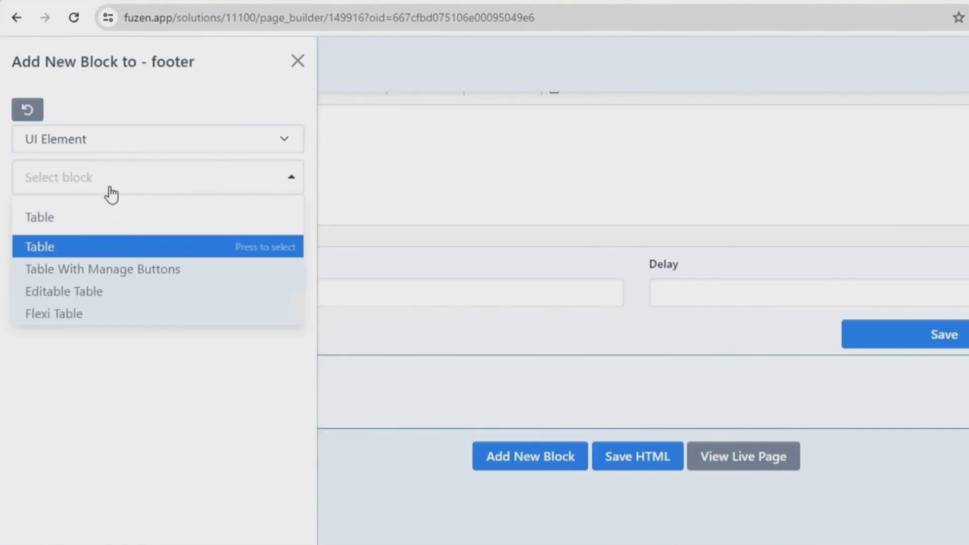
click(104, 248)
click(90, 286)
click(89, 328)
click(86, 352)
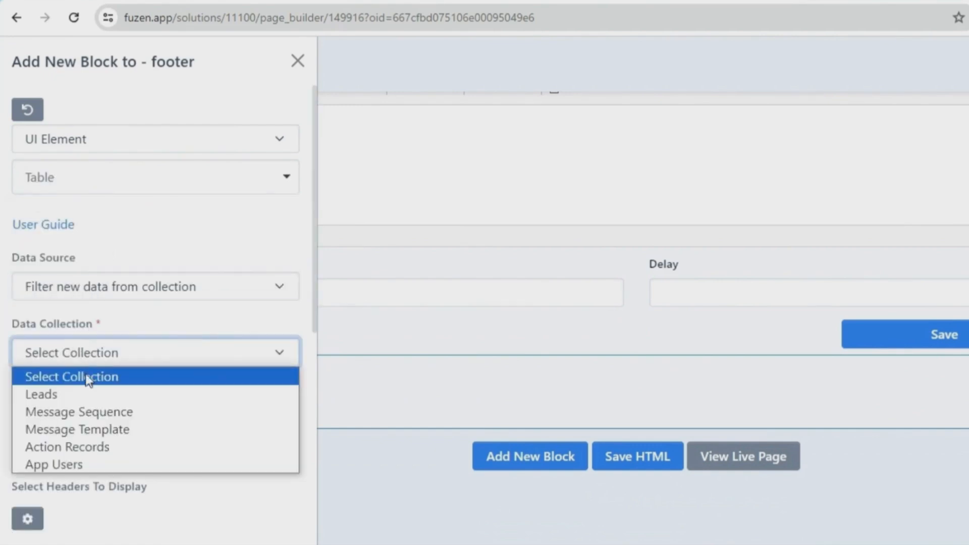
click(80, 429)
Filter the table to message_text is not null and sequence_id equal_to_variable Current Object Data's _id
click(151, 430)
click(147, 370)
click(265, 397)
click(71, 474)
click(75, 447)
click(131, 480)
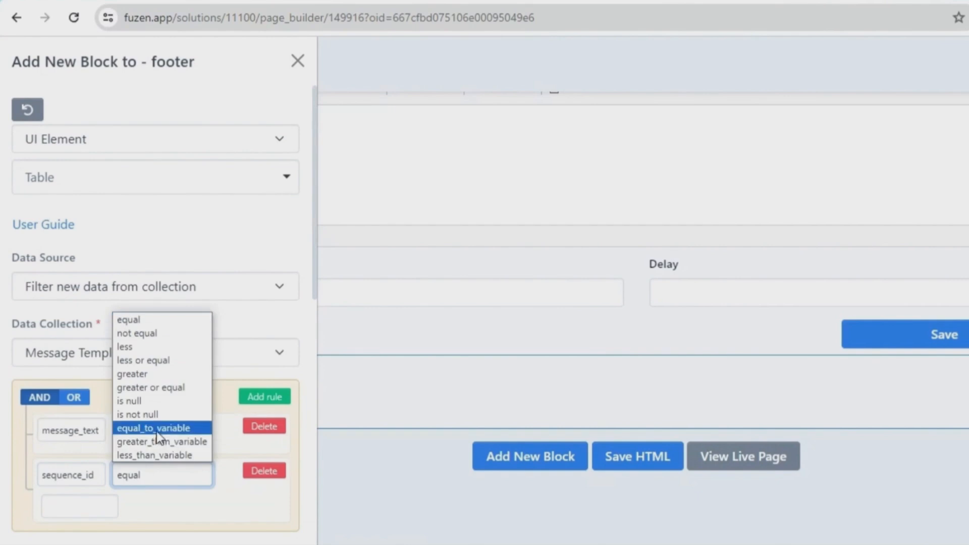
click(151, 426)
click(100, 504)
click(116, 417)
Display the Message Text, Serial Number and Delay headers and add the table to the footer
scroll(40, 391, down, 3)
click(18, 427)
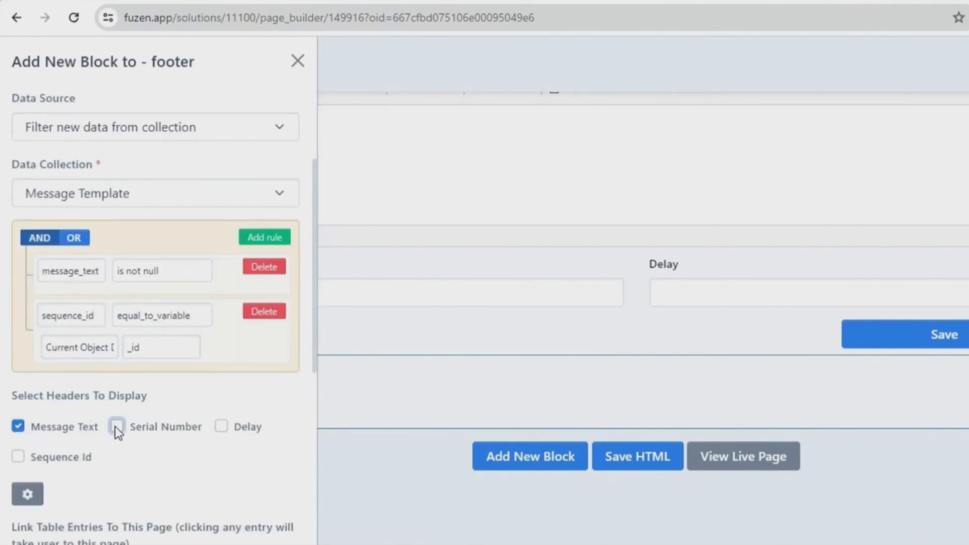
click(117, 427)
click(221, 426)
scroll(96, 370, down, 5)
click(96, 338)
click(54, 426)
scroll(53, 420, down, 3)
click(32, 513)
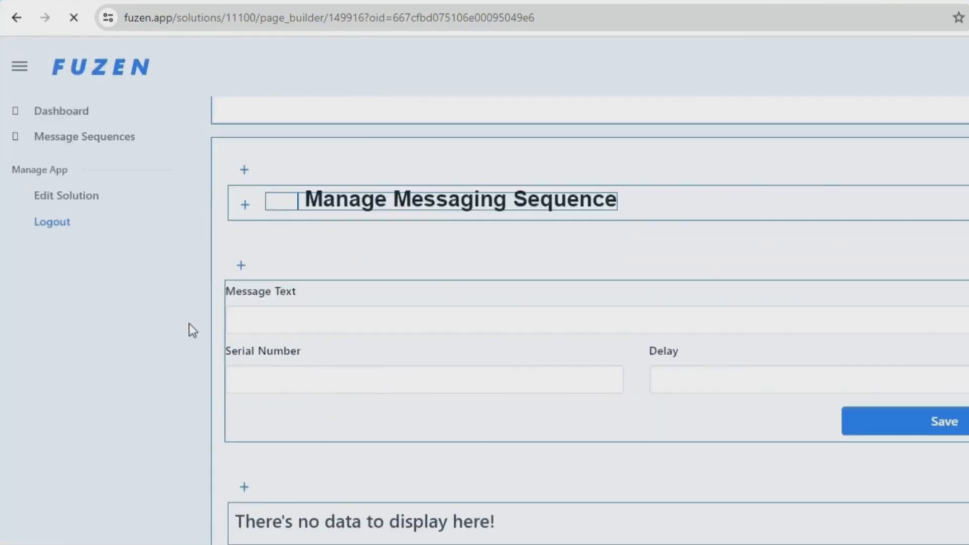
Save the Manage Messaging Sequence page and view it live
click(639, 460)
click(681, 116)
click(741, 460)
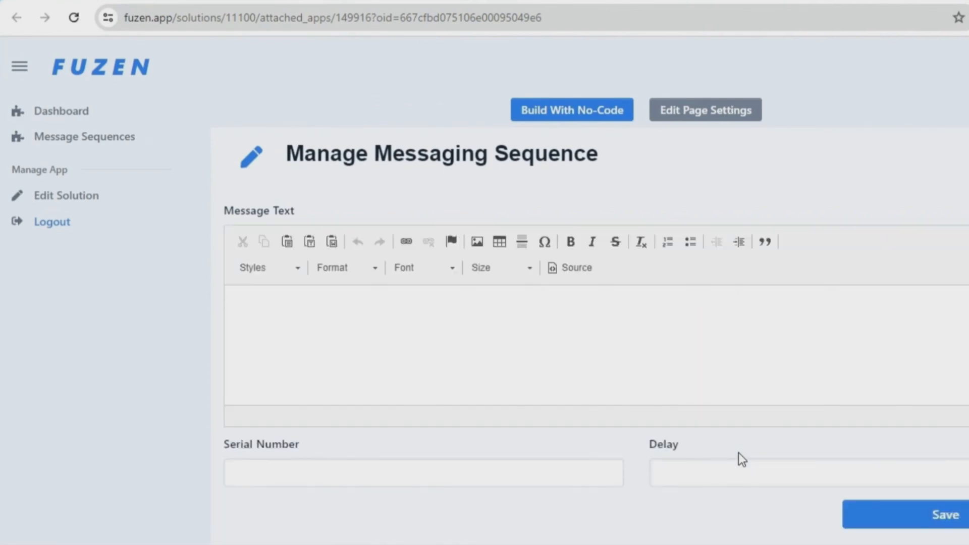
Save a first message template starting "Hi [Name], Thanks for connecting!" with serial number 1 and delay 0
click(399, 316)
text(Hi [Name], Thanks for connecting! Impressed by your work at [Company], especially your expertise in [Area of Expertise]. I'm [Your Name], a [Your Title] at [Your Company] passionate about [Your area of expertise]. Looking forward to learning more about what you do!)
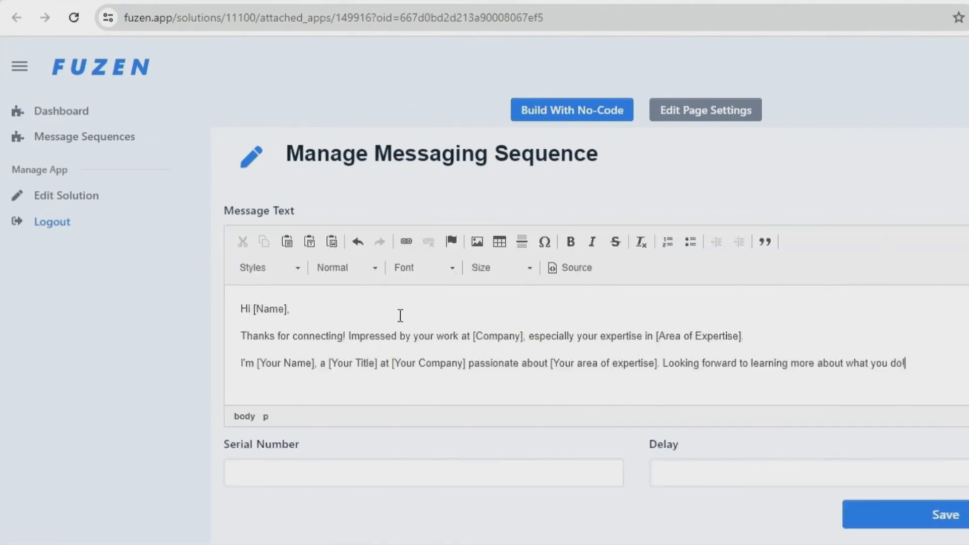
click(409, 471)
text(1)
click(687, 479)
text(0)
click(916, 516)
scroll(344, 369, down, 3)
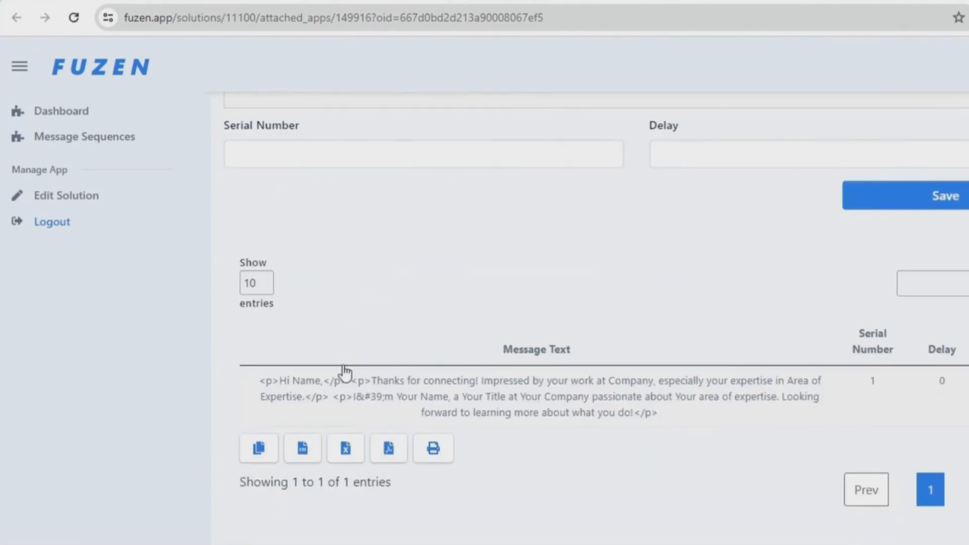
Save a second message template starting "Hi [Name], Found an interesting article on [Topic relevant to industry]" with serial number 2 and delay 2
scroll(345, 373, up, 3)
click(320, 304)
text(Hi [Name], Found an interesting article on [Topic relevant to industry] that might pique your interest: [Link to article]. Reminds me of your work at [Company]. Would love to hear your thoughts!)
click(311, 467)
text(2)
click(675, 473)
text(2)
click(910, 524)
scroll(491, 349, down, 8)
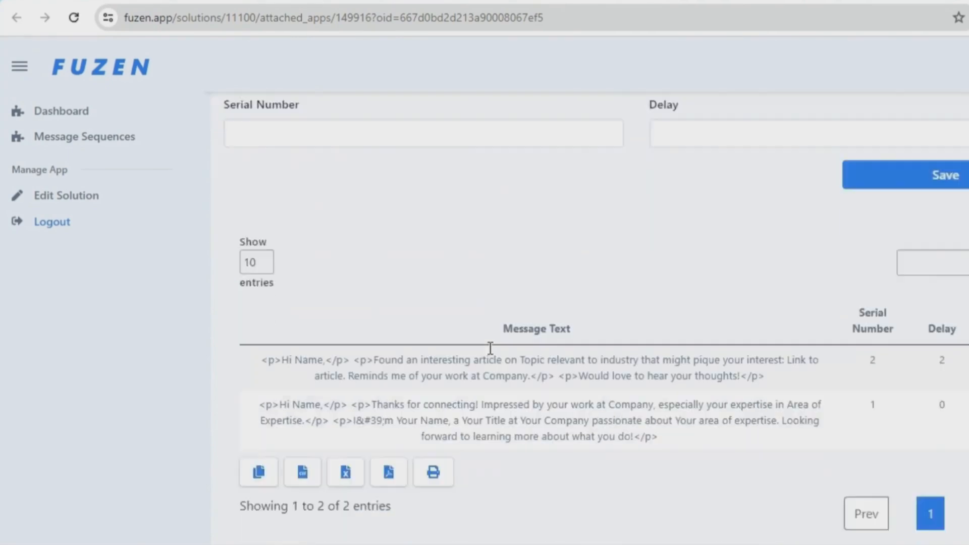
Save a third message template starting "Hi [Name], Following up – interested in a quick 15-minute call" with serial number 3 and delay 4
scroll(489, 346, up, 8)
click(459, 331)
key(ctrl+v)
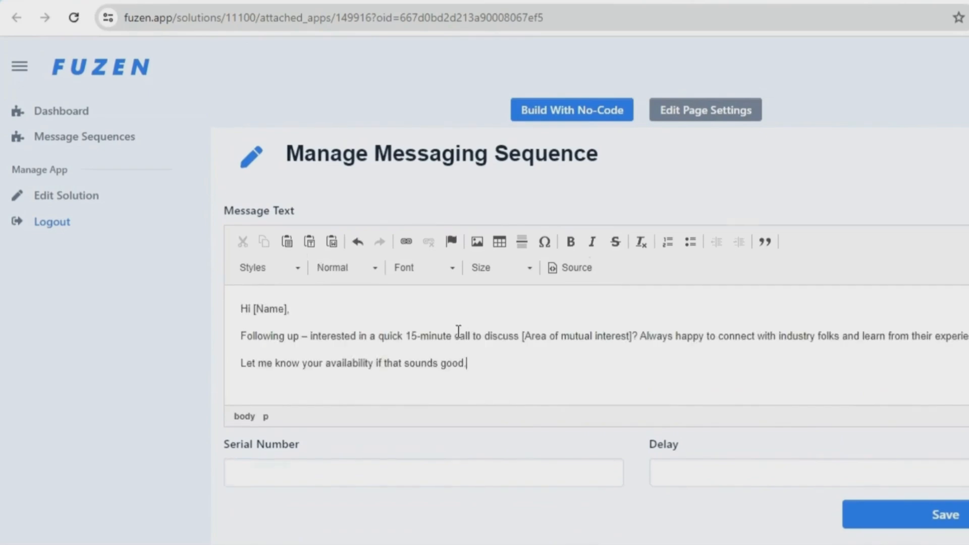
scroll(458, 332, down, 2)
click(424, 391)
text(3)
click(702, 400)
text(4)
click(875, 433)
scroll(686, 374, down, 5)
scroll(687, 375, up, 5)
Open the Linkedin CRM solution's app database in Google Sheets and import the app data to the sheet
click(68, 202)
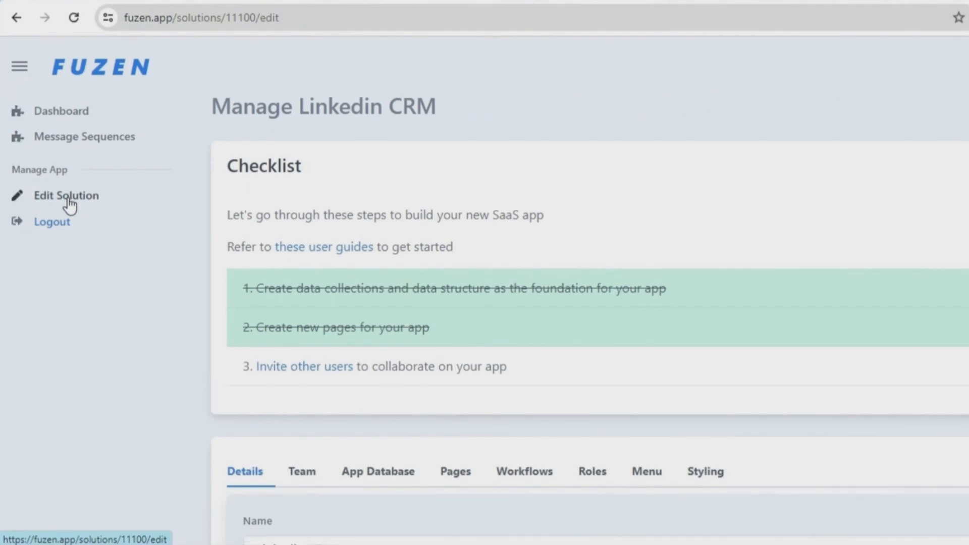
click(373, 472)
scroll(363, 480, down, 3)
click(578, 385)
scroll(545, 385, down, 2)
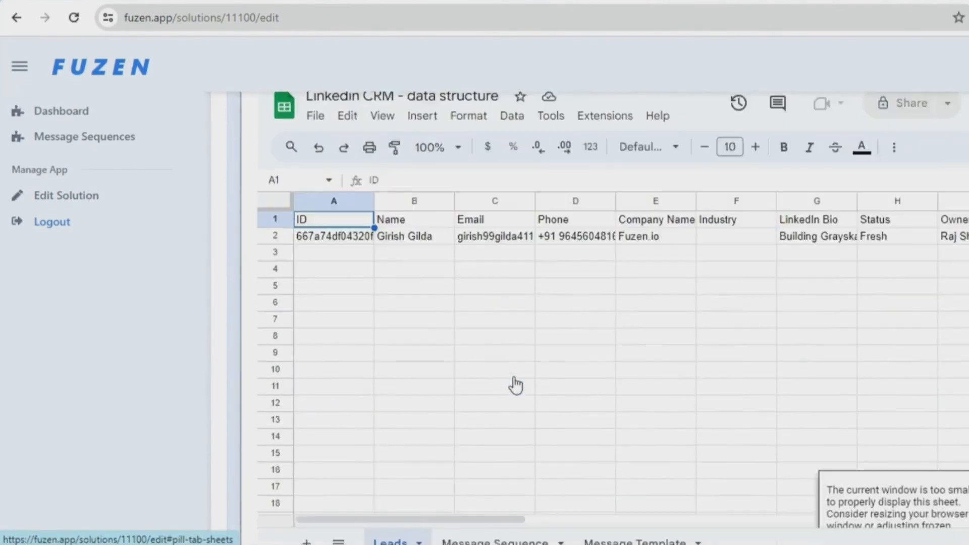
scroll(515, 386, down, 3)
click(499, 524)
scroll(229, 356, up, 3)
click(328, 144)
click(604, 129)
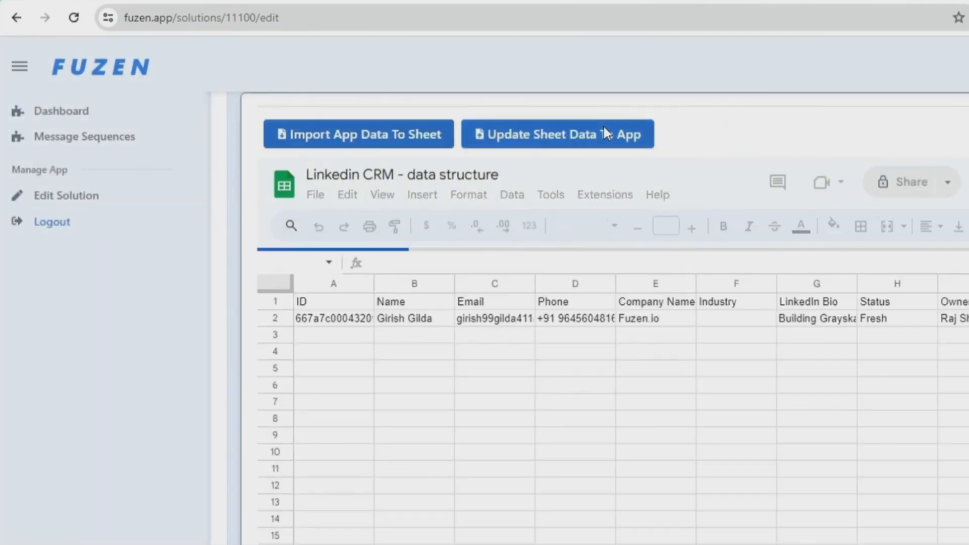
Check the imported Message Sequence data and widen the Message Text column in the Message Template sheet
scroll(247, 270, up, 6)
scroll(201, 292, down, 8)
click(486, 464)
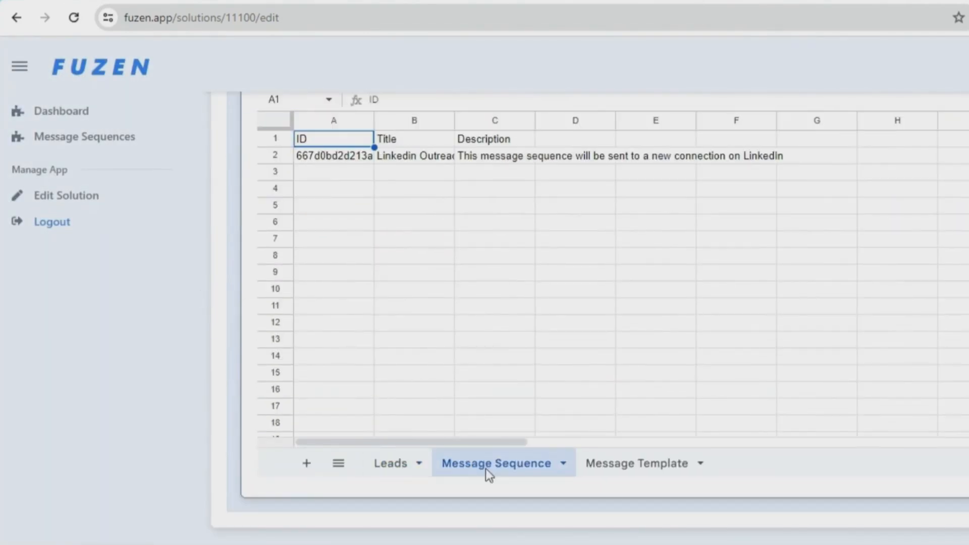
drag(454, 121, 663, 123)
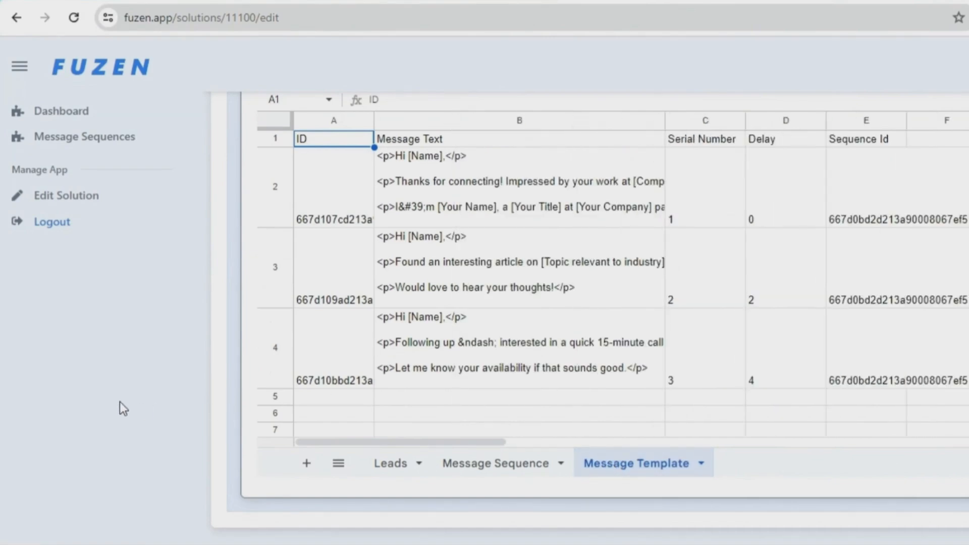
Open the Leads Dashboard to review the saved lead
scroll(119, 402, up, 10)
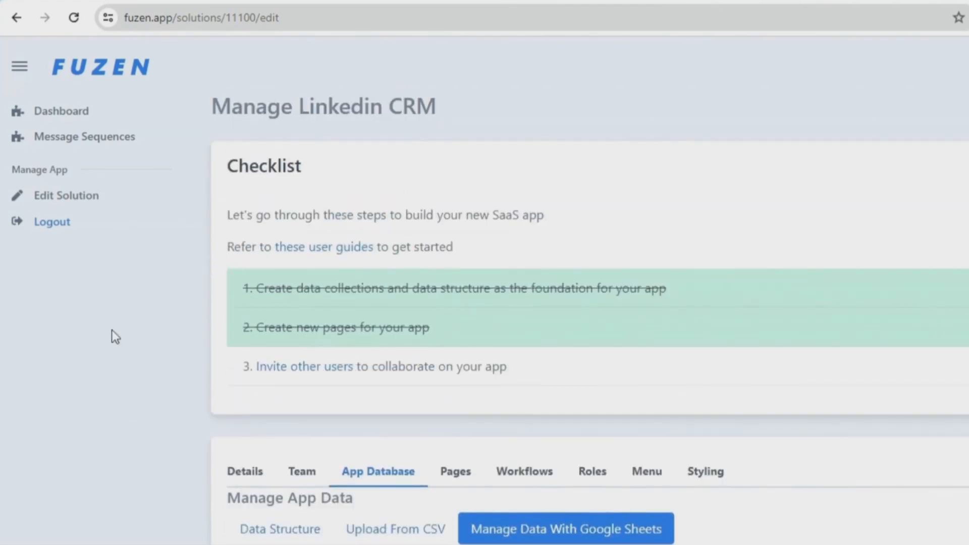
click(79, 113)
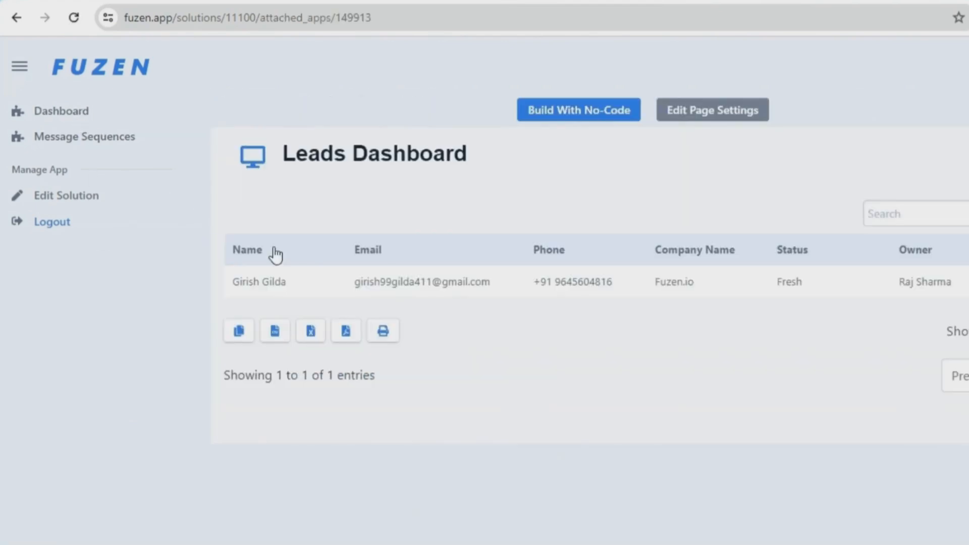
click(908, 269)
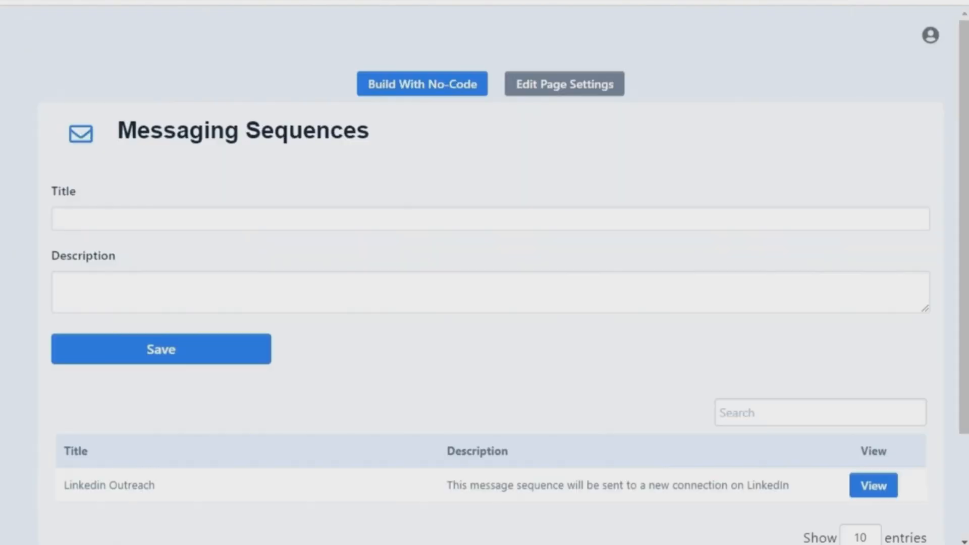
View the Linkedin Outreach sequence from Messaging Sequences and review its message templates
scroll(709, 406, down, 2)
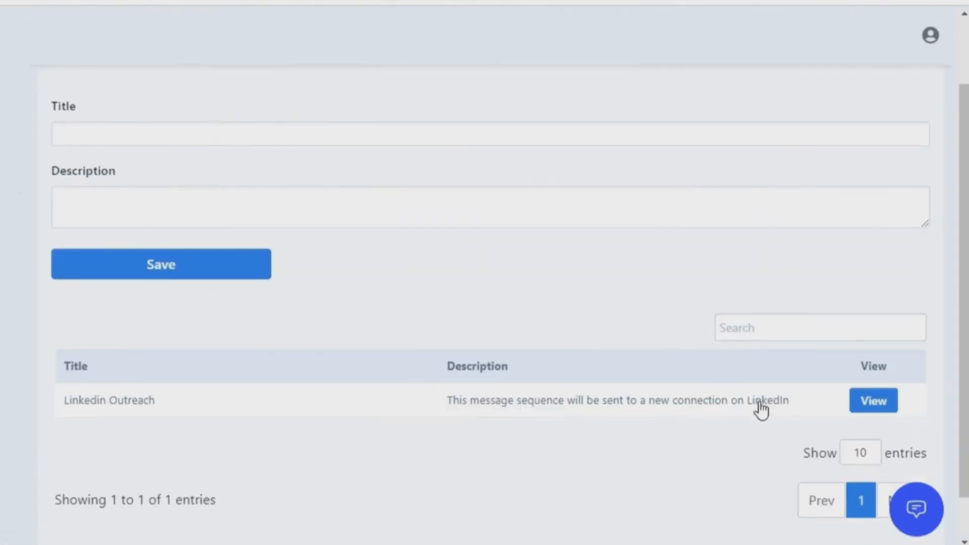
click(875, 405)
scroll(876, 409, down, 8)
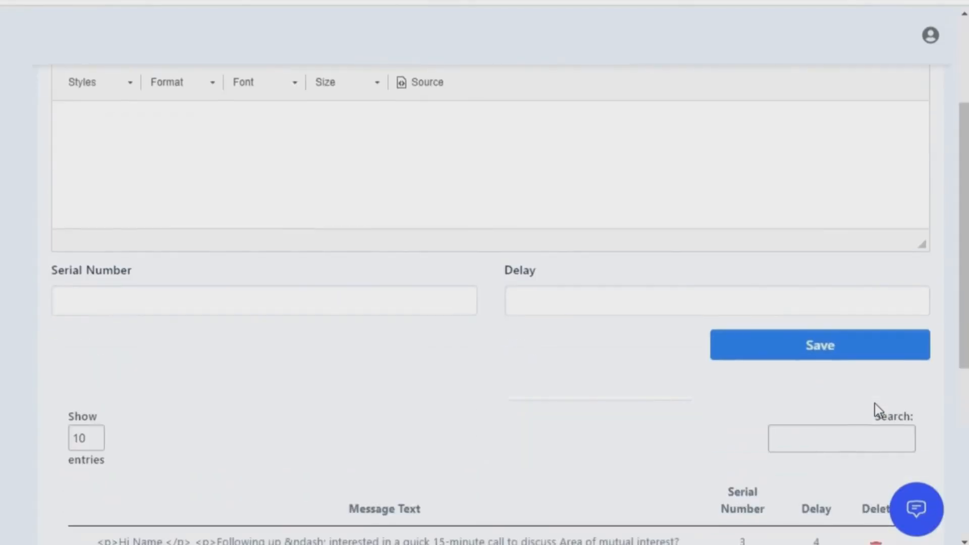